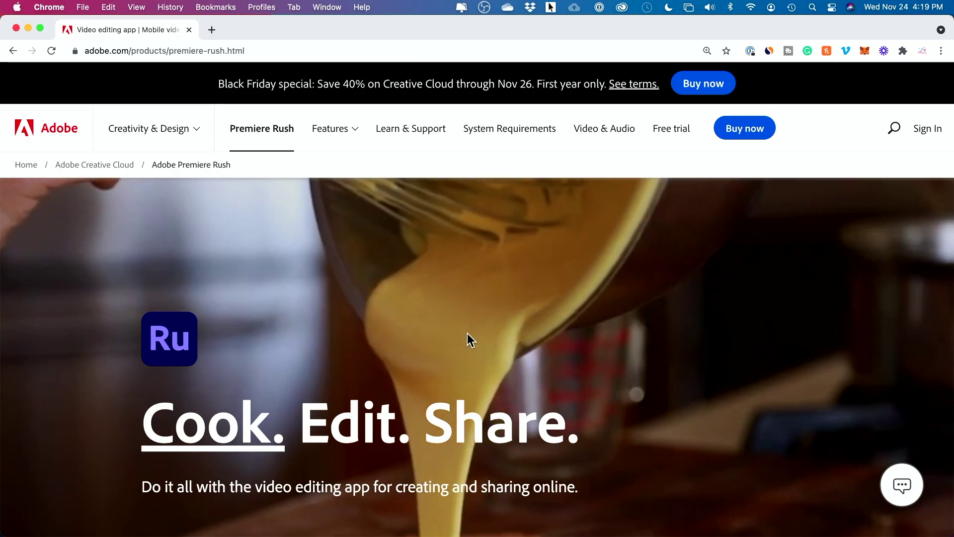
- Look over the top of the Premiere Rush product page down to its purchase and start options
{"action": "scroll", "coordinate": [408, 318], "scroll_direction": "down", "scroll_amount": 2}
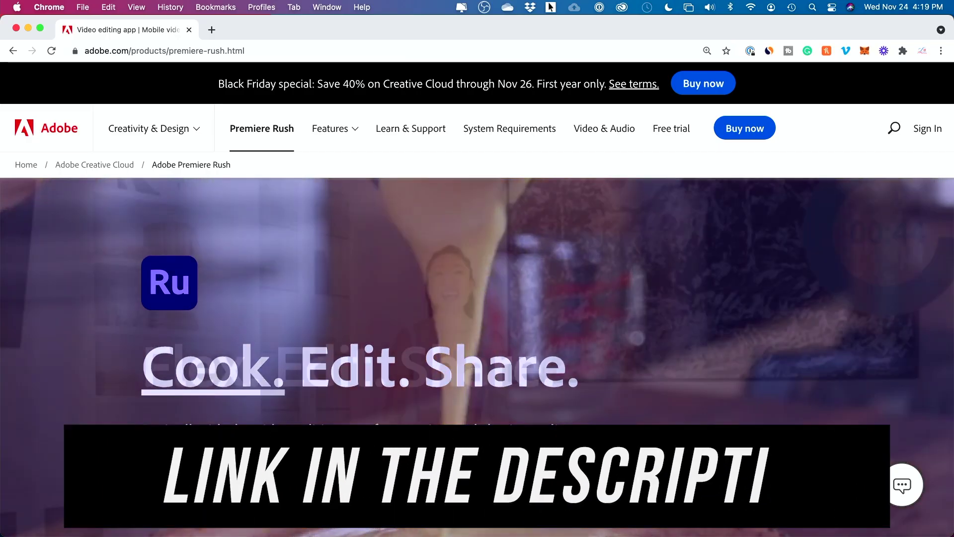
{"action": "scroll", "coordinate": [191, 411], "scroll_direction": "down", "scroll_amount": 1}
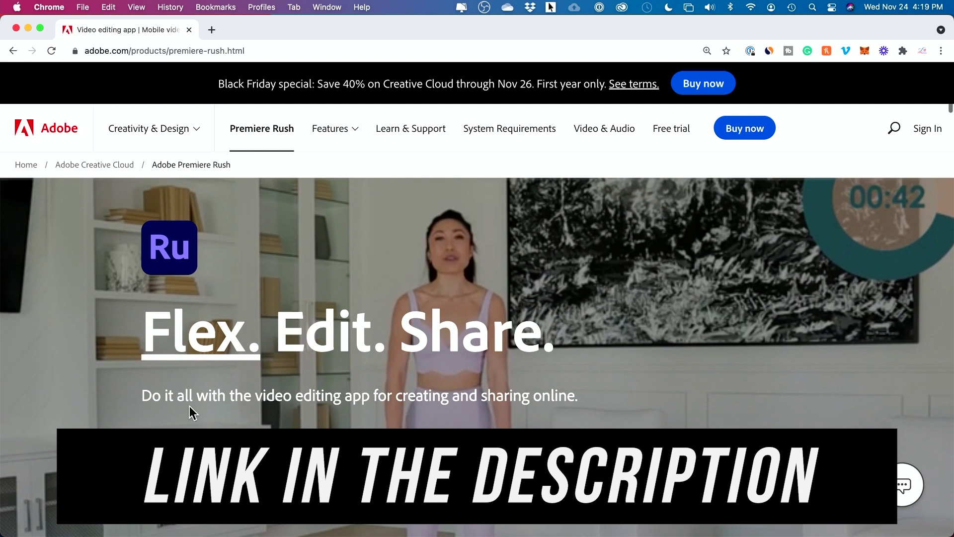
{"action": "scroll", "coordinate": [377, 383], "scroll_direction": "down", "scroll_amount": 1}
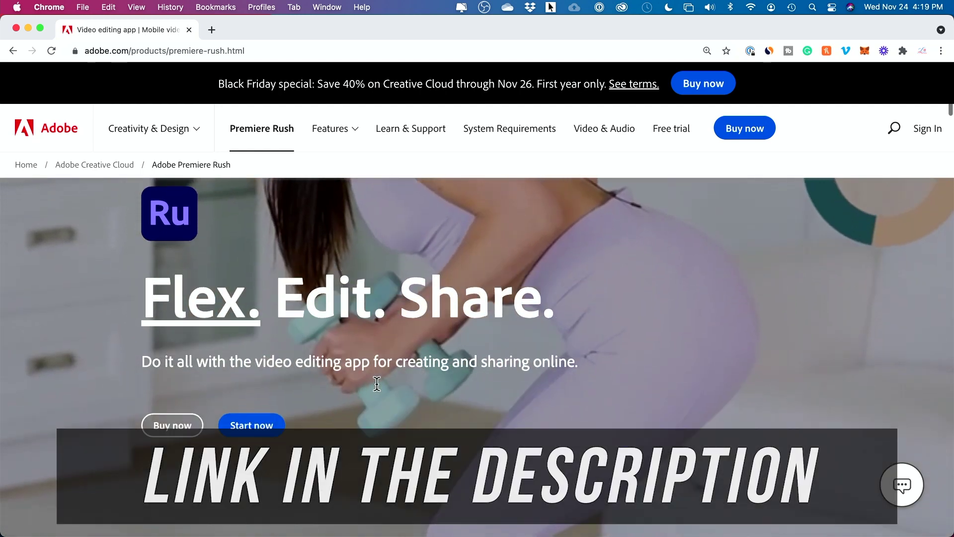
{"action": "scroll", "coordinate": [377, 383], "scroll_direction": "down", "scroll_amount": 2}
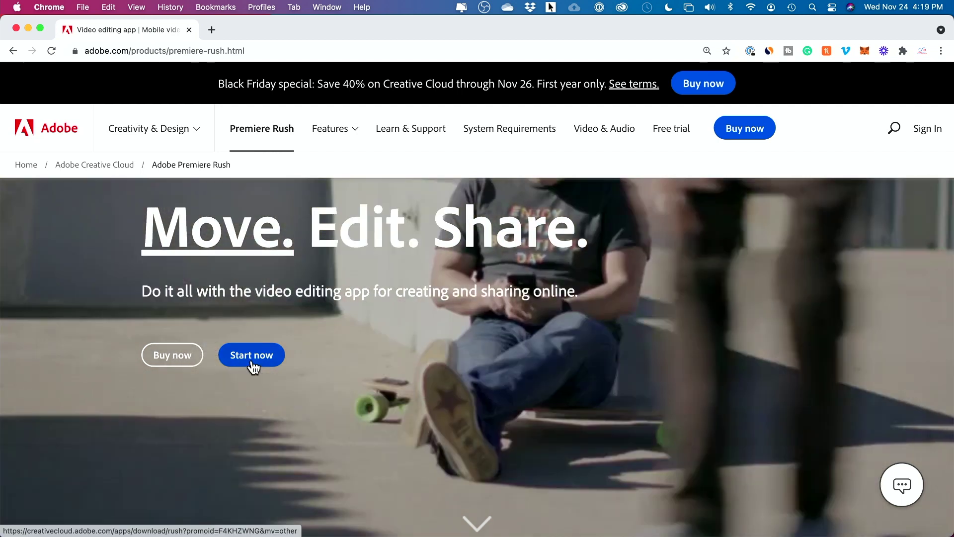
- Switch to Creative Cloud and look through the list of all desktop apps for the installed Premiere Rush
{"action": "key", "text": "super+Tab"}
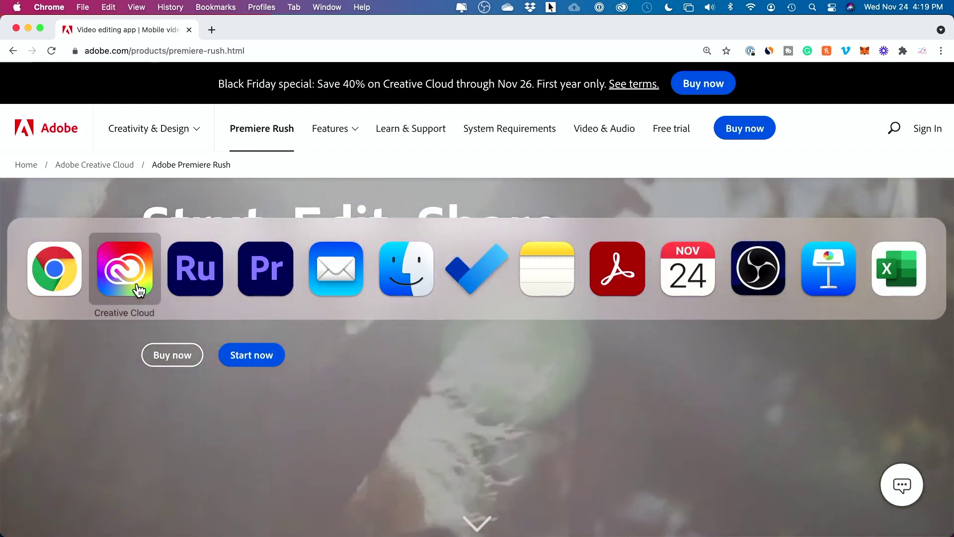
{"action": "left_click", "coordinate": [143, 291]}
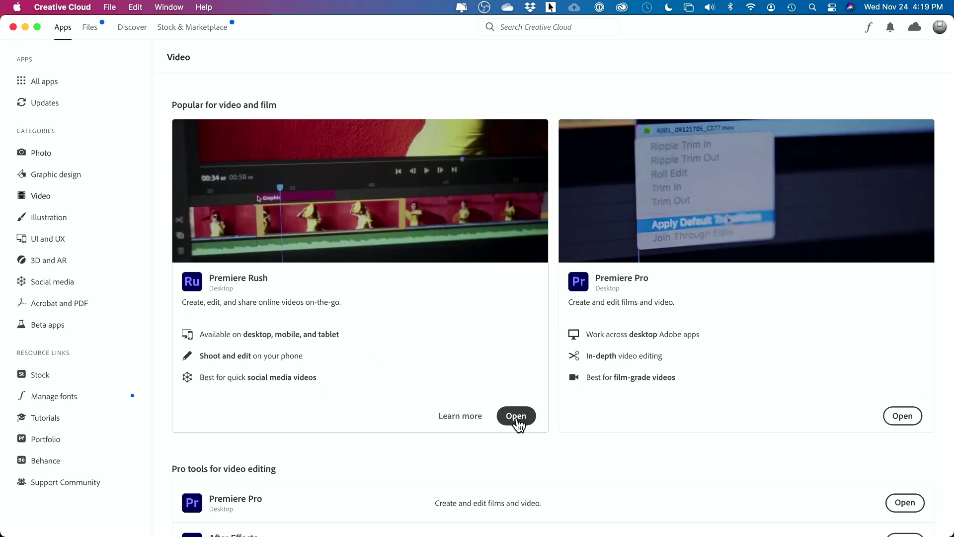
{"action": "left_click", "coordinate": [53, 90]}
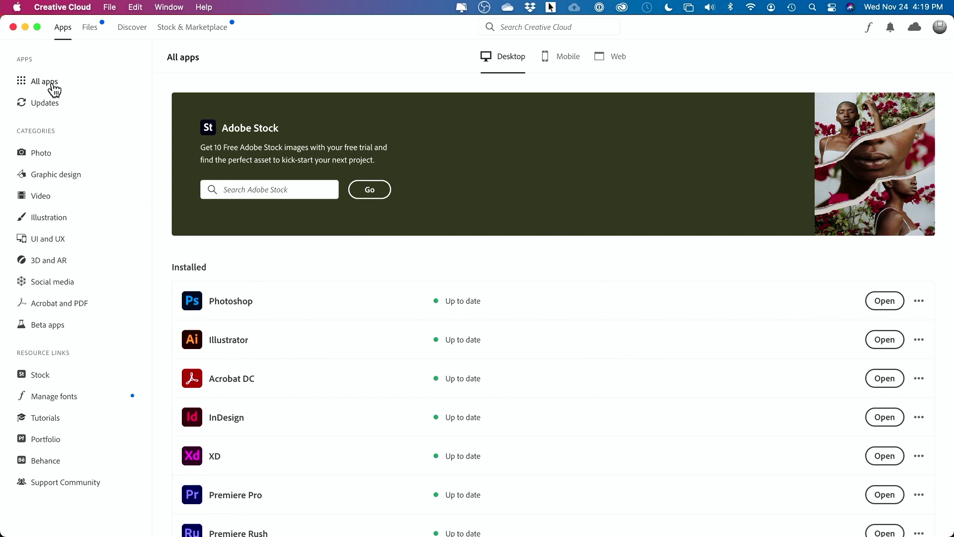
{"action": "scroll", "coordinate": [288, 244], "scroll_direction": "down", "scroll_amount": 4}
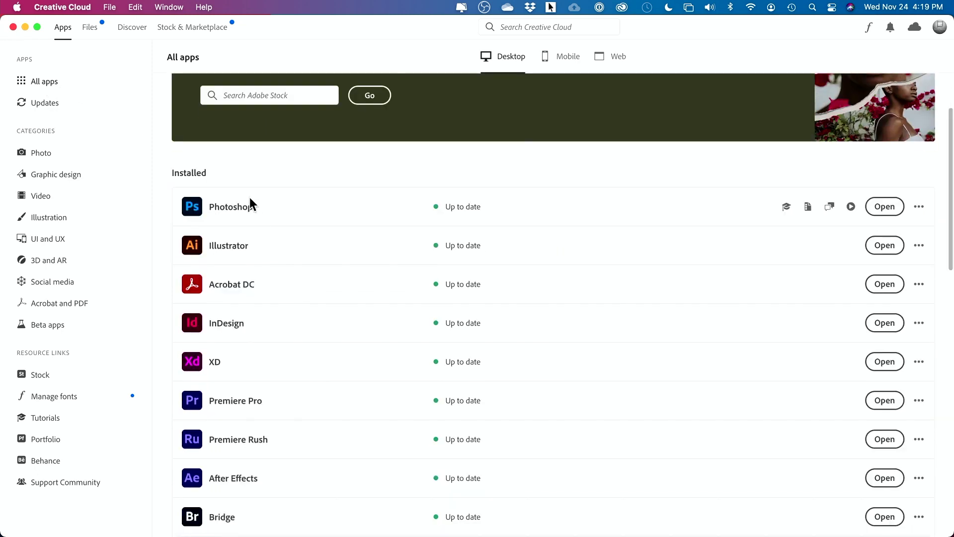
{"action": "scroll", "coordinate": [299, 213], "scroll_direction": "down", "scroll_amount": 2}
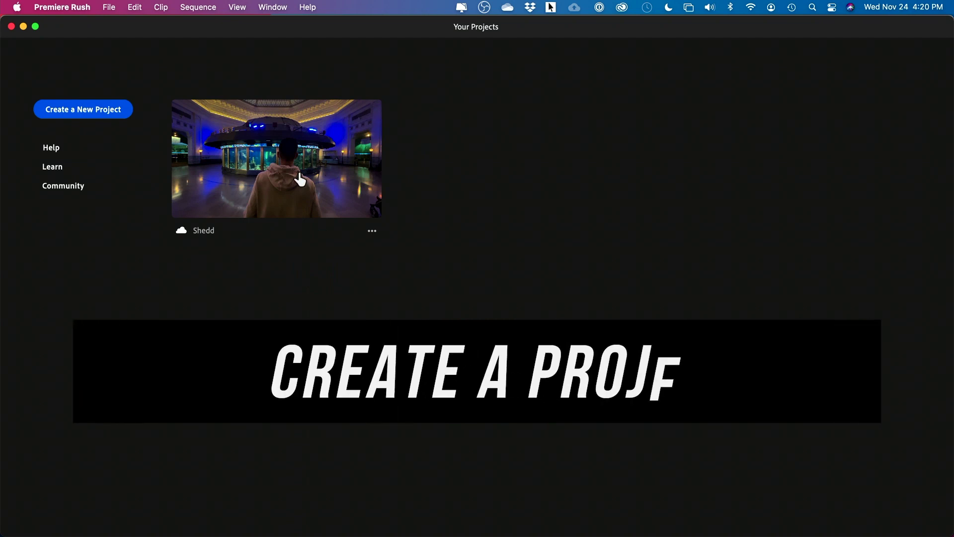
- In Premiere Rush, start a new project named Chicago and open the Chicago media folder on the Desktop
{"action": "left_click", "coordinate": [83, 112]}
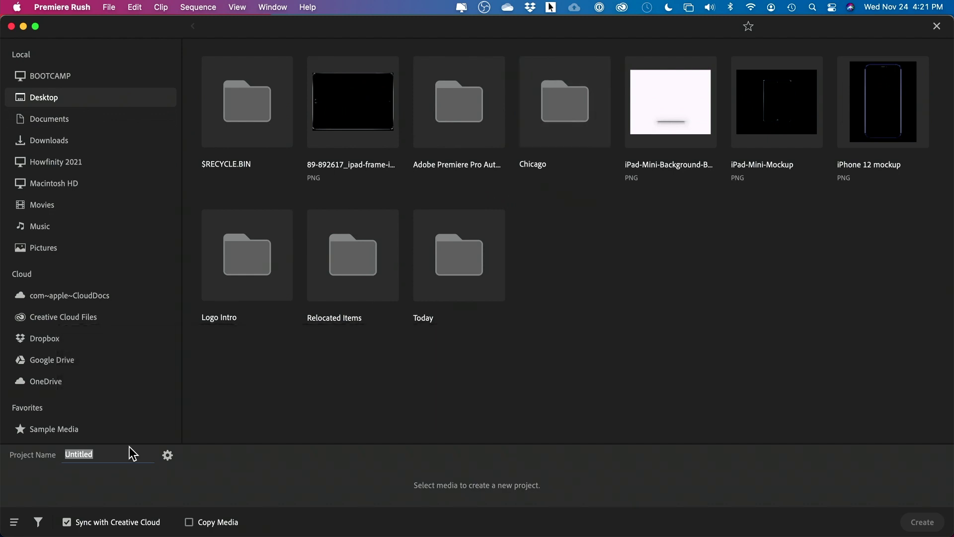
{"action": "left_click_drag", "start_coordinate": [102, 453], "coordinate": [58, 452]}
{"action": "type", "text": "Chicago"}
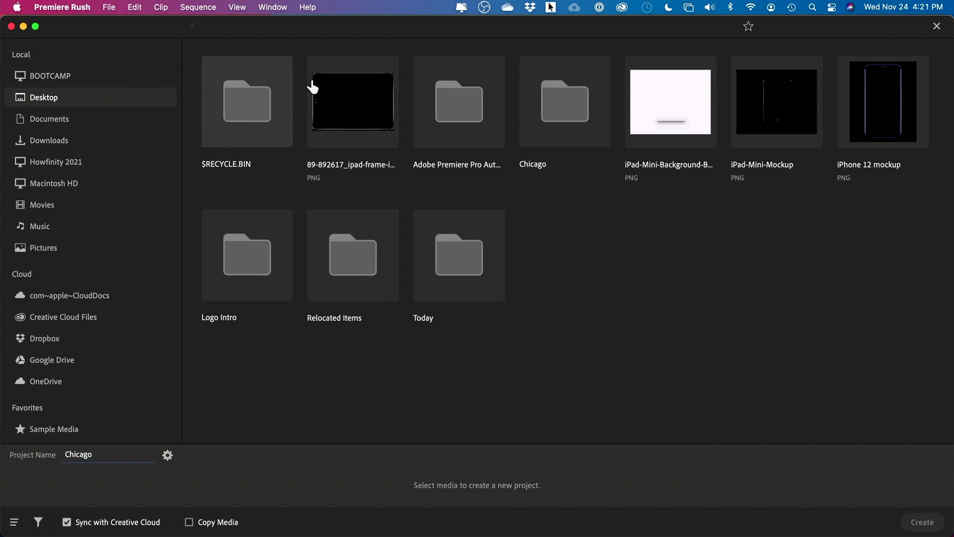
{"action": "double_click", "coordinate": [564, 114]}
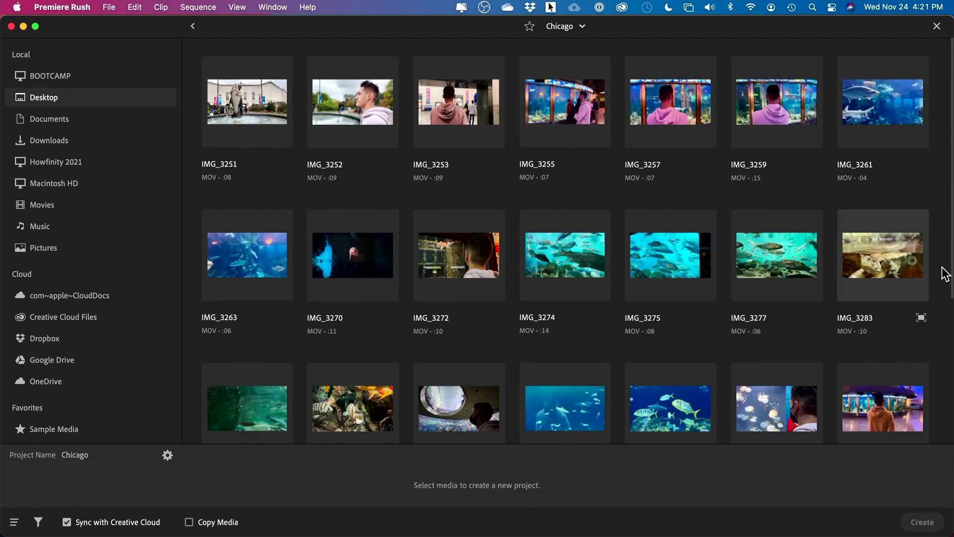
- Select the clips one by one in sequence, from IMG_3251 through IMG_3272
{"action": "scroll", "coordinate": [944, 271], "scroll_direction": "down", "scroll_amount": 5}
{"action": "scroll", "coordinate": [945, 273], "scroll_direction": "up", "scroll_amount": 5}
{"action": "left_click", "coordinate": [249, 99]}
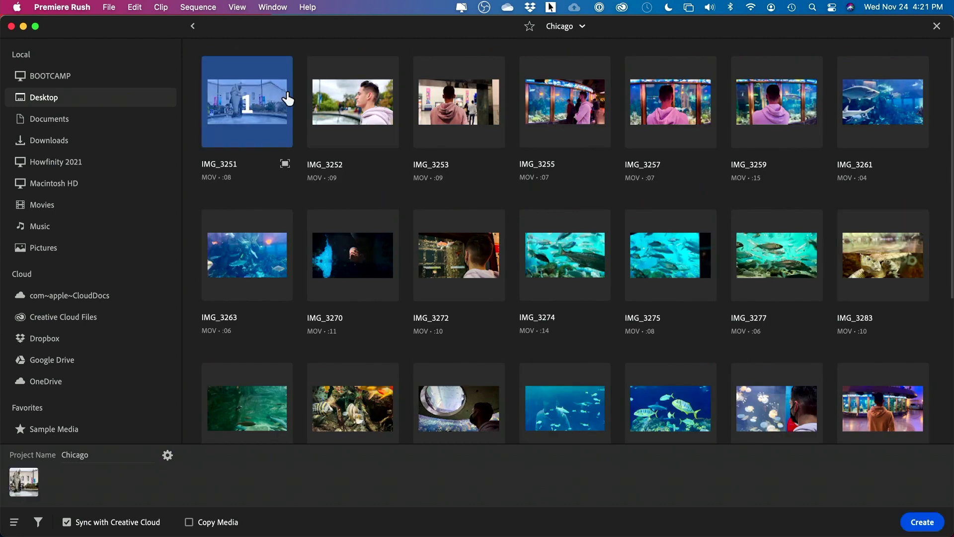
{"action": "left_click", "coordinate": [353, 99]}
{"action": "left_click", "coordinate": [458, 99]}
{"action": "left_click", "coordinate": [565, 100]}
{"action": "left_click", "coordinate": [671, 100]}
{"action": "left_click", "coordinate": [777, 100]}
{"action": "left_click", "coordinate": [883, 99]}
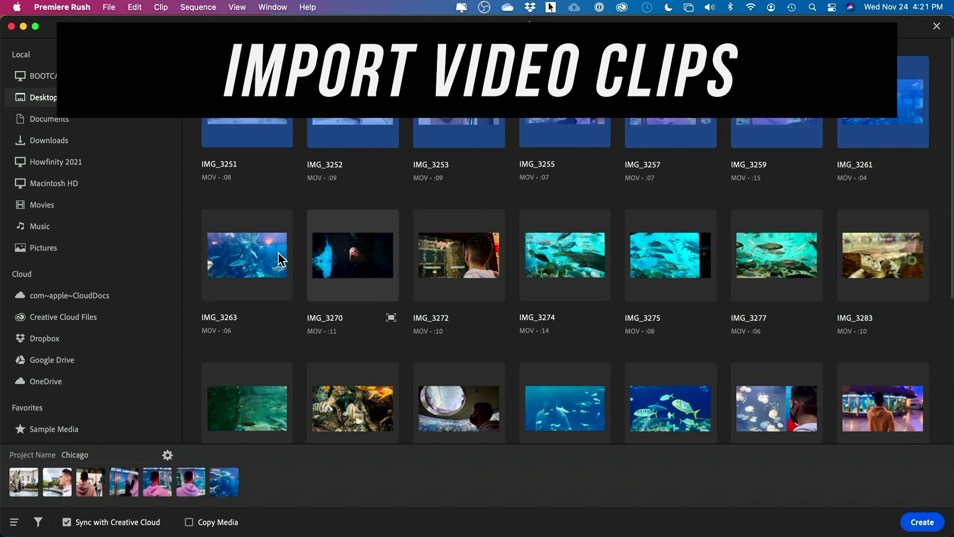
{"action": "left_click", "coordinate": [247, 254]}
{"action": "left_click", "coordinate": [330, 252]}
{"action": "left_click", "coordinate": [497, 273]}
- Select all the clips in the Chicago folder and create the project with them
{"action": "key", "text": "super+a"}
{"action": "scroll", "coordinate": [611, 300], "scroll_direction": "down", "scroll_amount": 5}
{"action": "scroll", "coordinate": [588, 315], "scroll_direction": "up", "scroll_amount": 5}
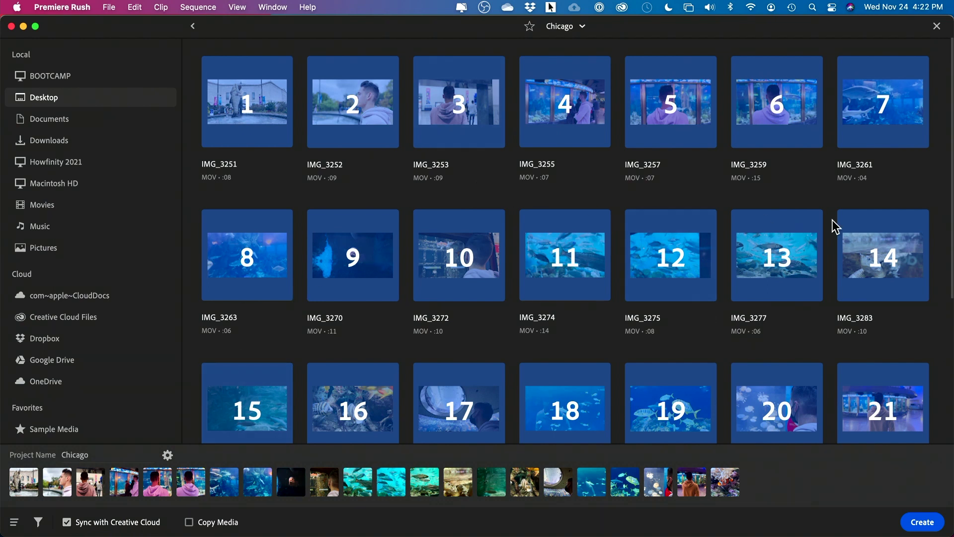
{"action": "left_click", "coordinate": [920, 522]}
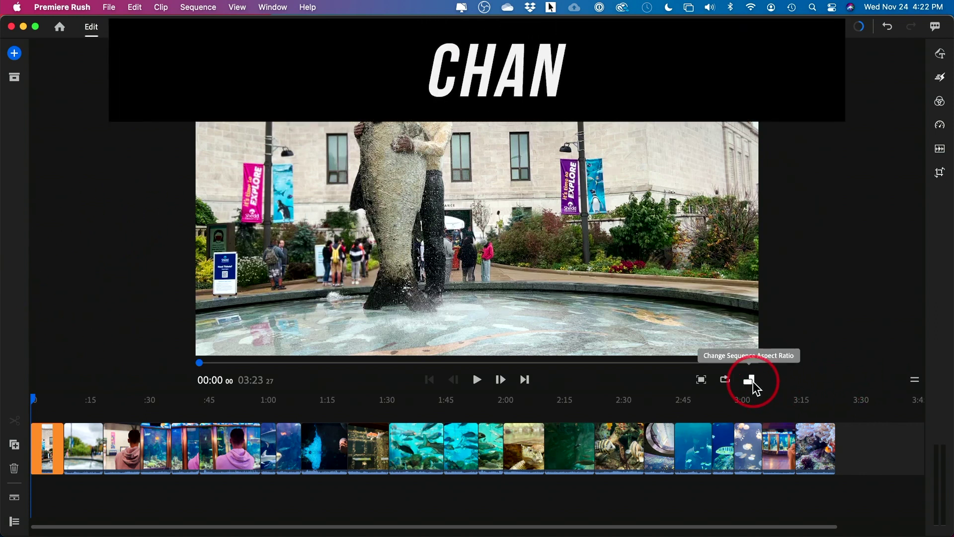
- Try the sequence in 9:16, 4:5 and 1:1 aspect ratios, and return it to 16:9
{"action": "left_click", "coordinate": [751, 381]}
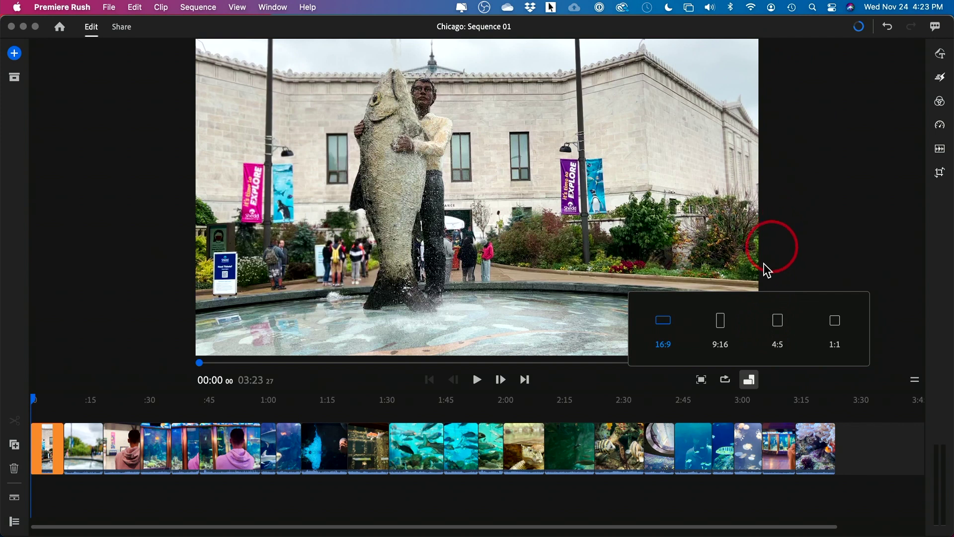
{"action": "left_click", "coordinate": [720, 328]}
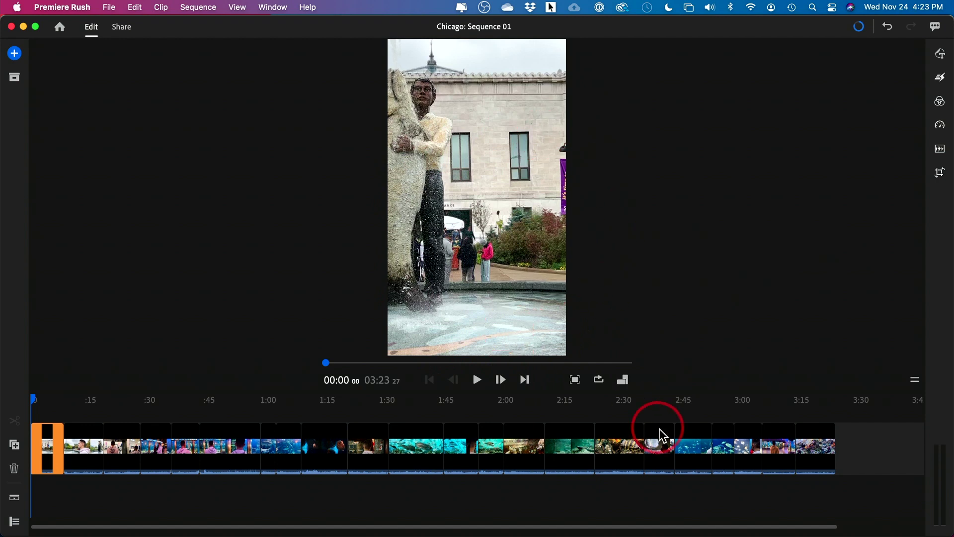
{"action": "left_click", "coordinate": [624, 381]}
{"action": "left_click", "coordinate": [651, 319]}
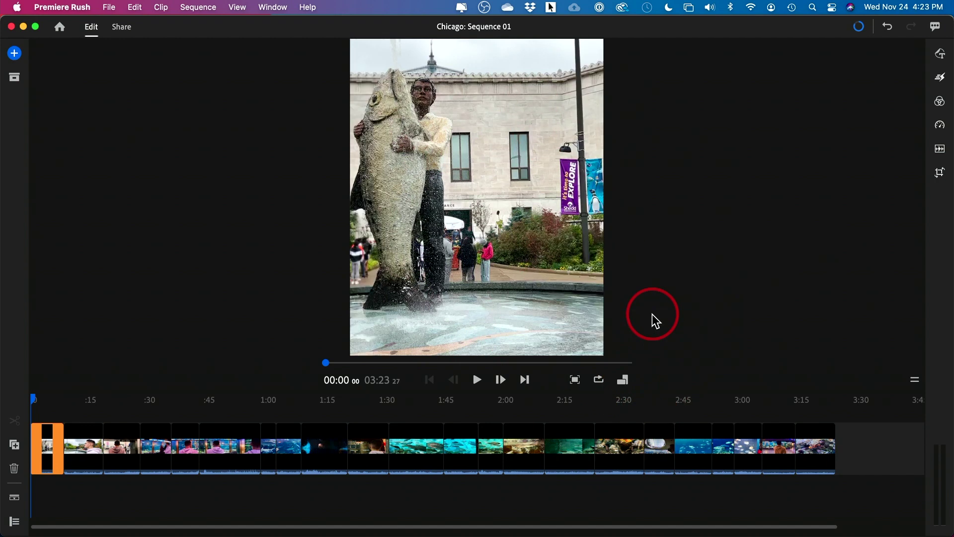
{"action": "left_click", "coordinate": [624, 380]}
{"action": "left_click", "coordinate": [707, 330]}
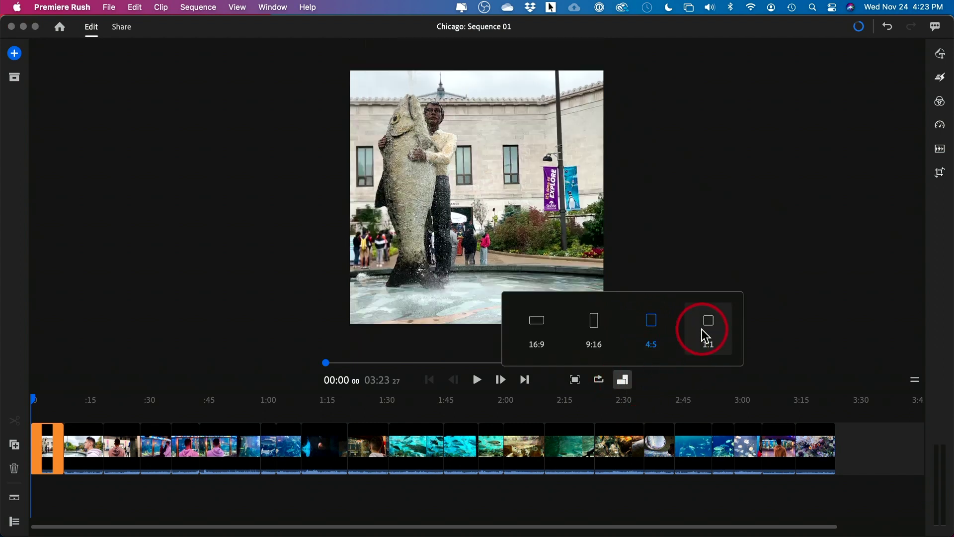
{"action": "left_click", "coordinate": [631, 382]}
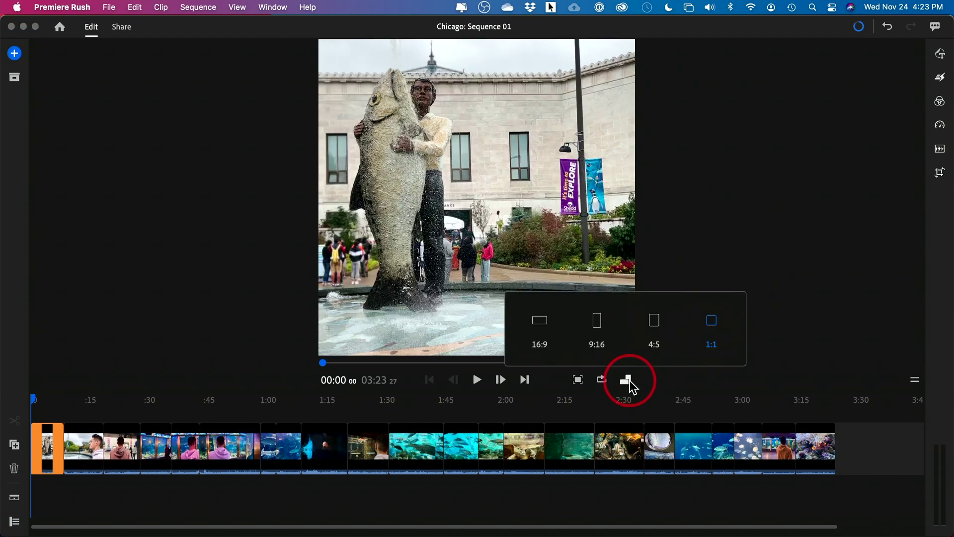
{"action": "left_click", "coordinate": [544, 329]}
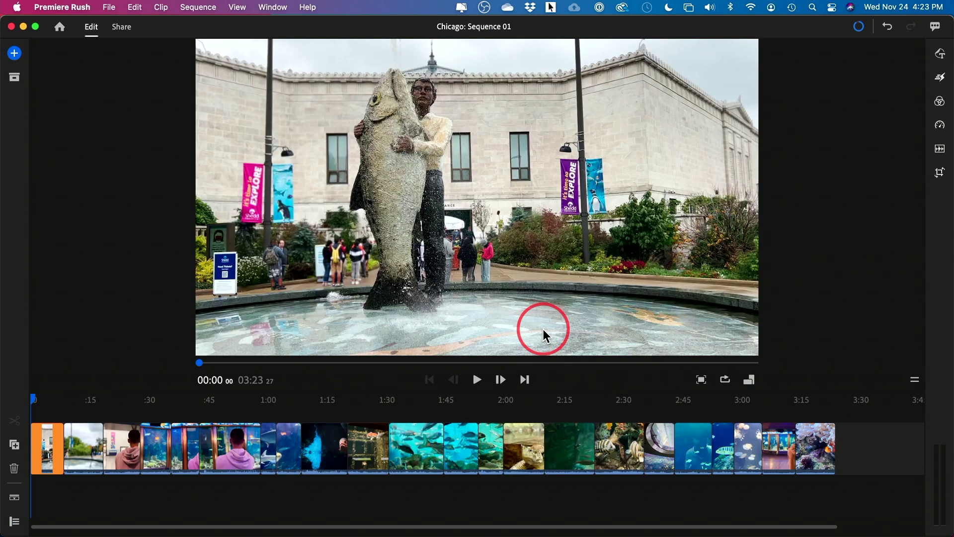
{"action": "left_click", "coordinate": [750, 378]}
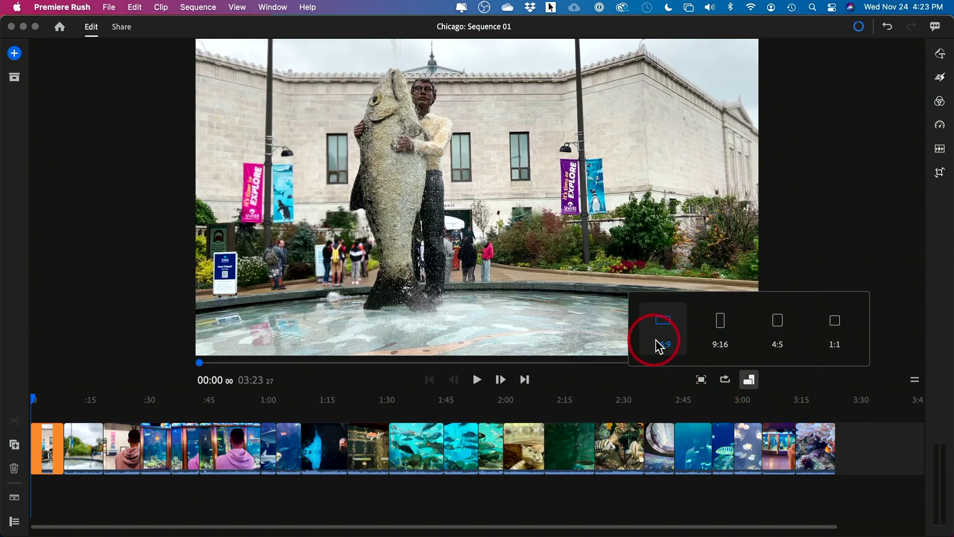
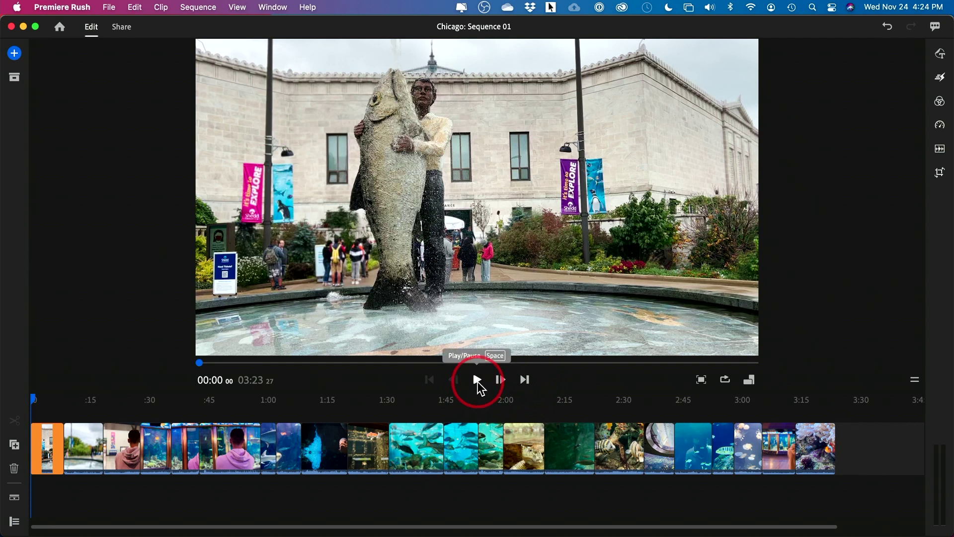
- Mute the system sound and play the sequence from the start, pausing at about 14 seconds
{"action": "key", "text": "XF86AudioMute"}
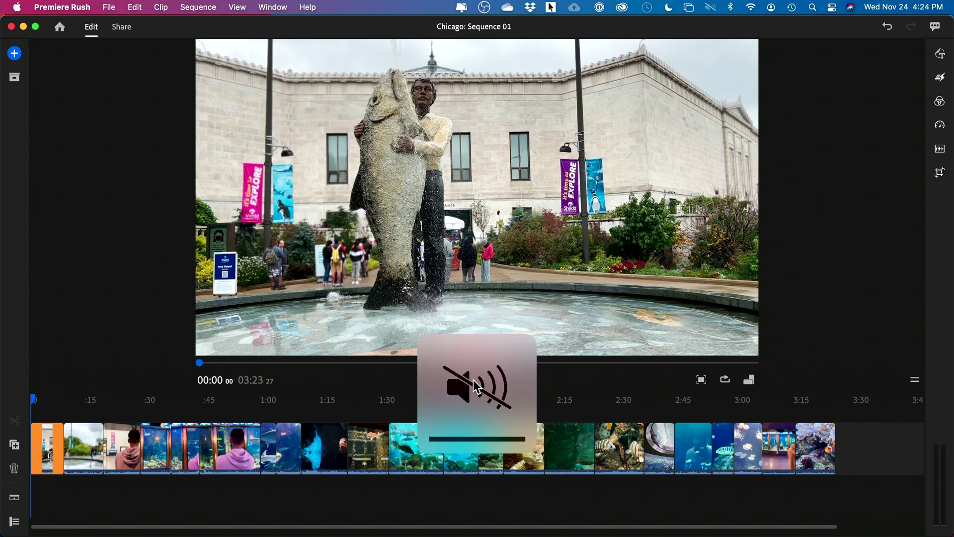
{"action": "left_click", "coordinate": [475, 380]}
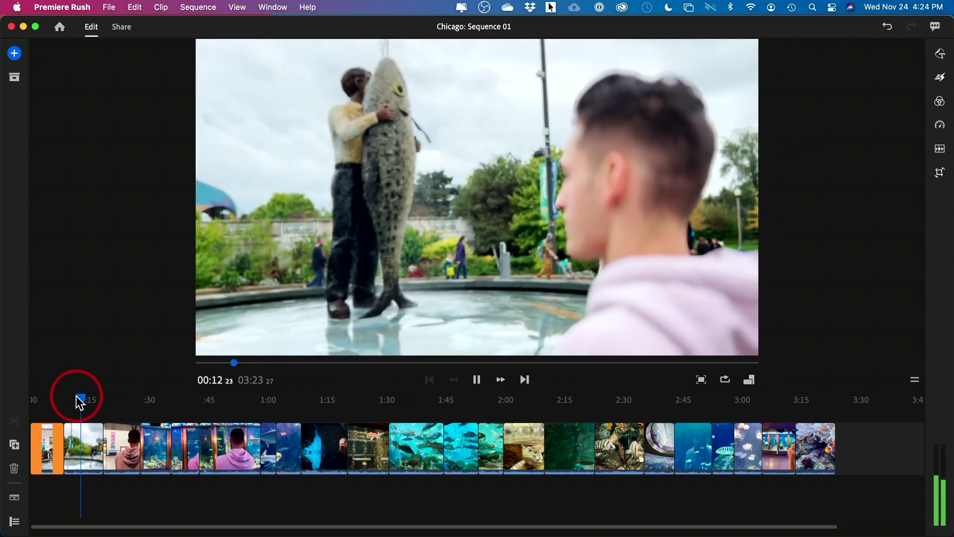
{"action": "left_click", "coordinate": [477, 380]}
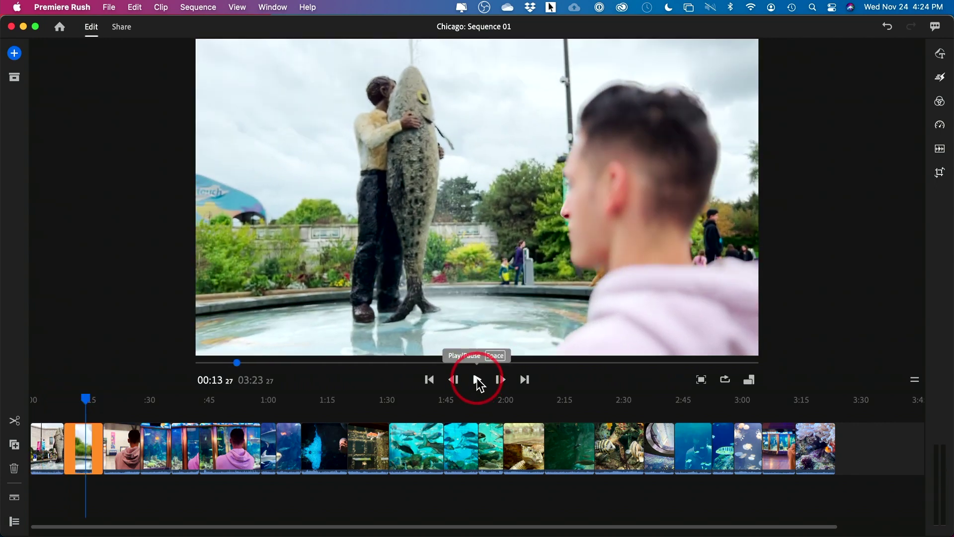
{"action": "left_click", "coordinate": [477, 380]}
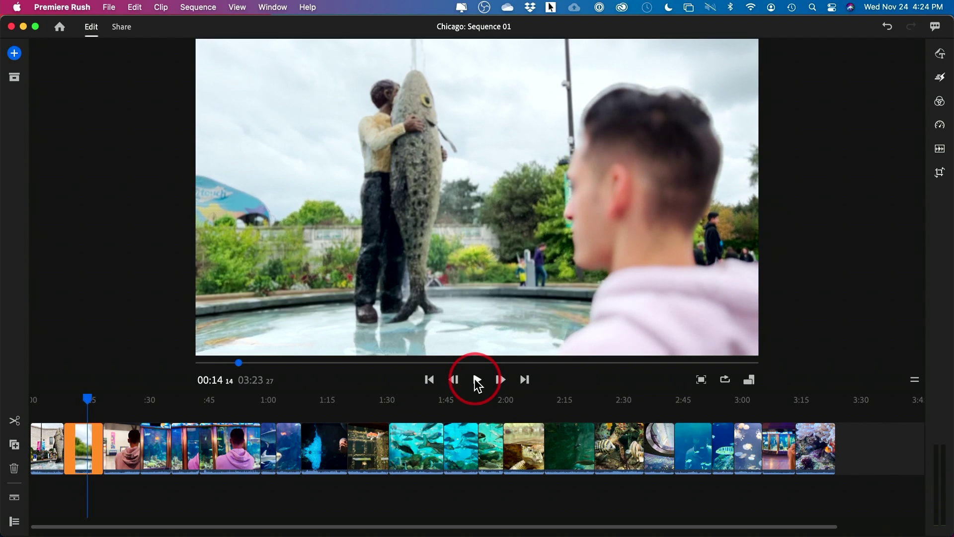
- Advance the playhead six single frames, and jump it to the start of the third clip
{"action": "left_click", "coordinate": [500, 379]}
{"action": "left_click", "coordinate": [500, 379]}
{"action": "left_click", "coordinate": [500, 380]}
{"action": "left_click", "coordinate": [500, 379]}
{"action": "left_click", "coordinate": [500, 380]}
{"action": "left_click", "coordinate": [500, 379]}
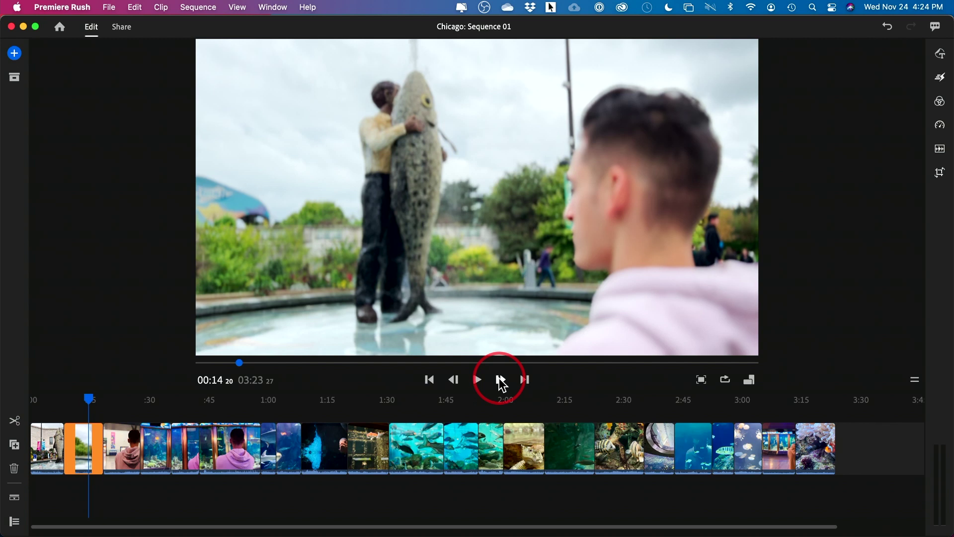
{"action": "left_click", "coordinate": [525, 381]}
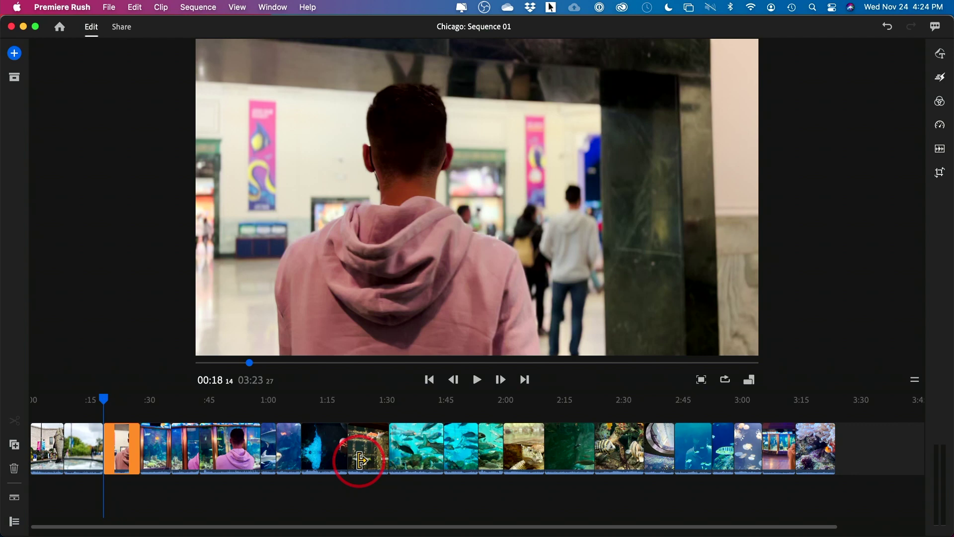
- Move the playhead to the jellyfish clip at about 3:02, the first clip, the clownfish clip at about 3:20, and back to about 0:04
{"action": "left_click_drag", "start_coordinate": [109, 403], "coordinate": [753, 427]}
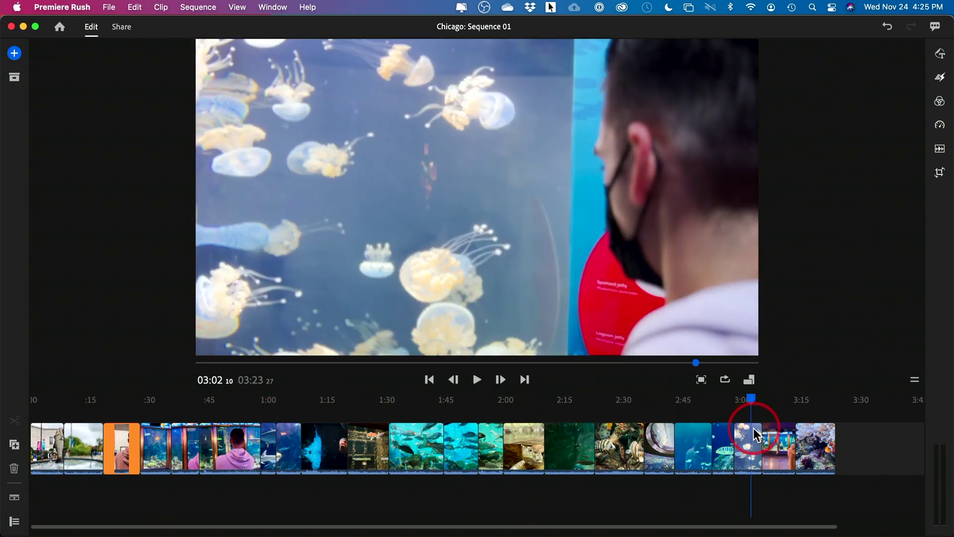
{"action": "left_click", "coordinate": [753, 432]}
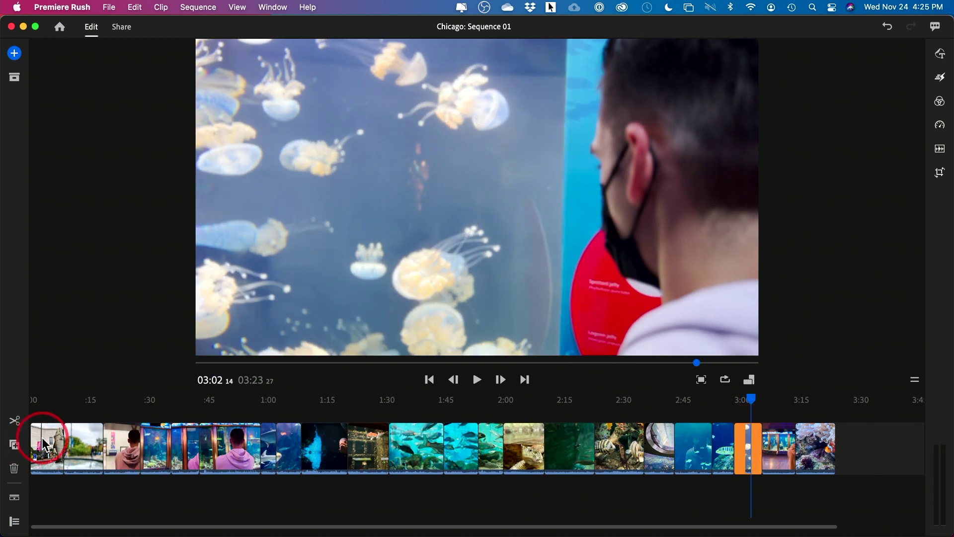
{"action": "left_click", "coordinate": [44, 412]}
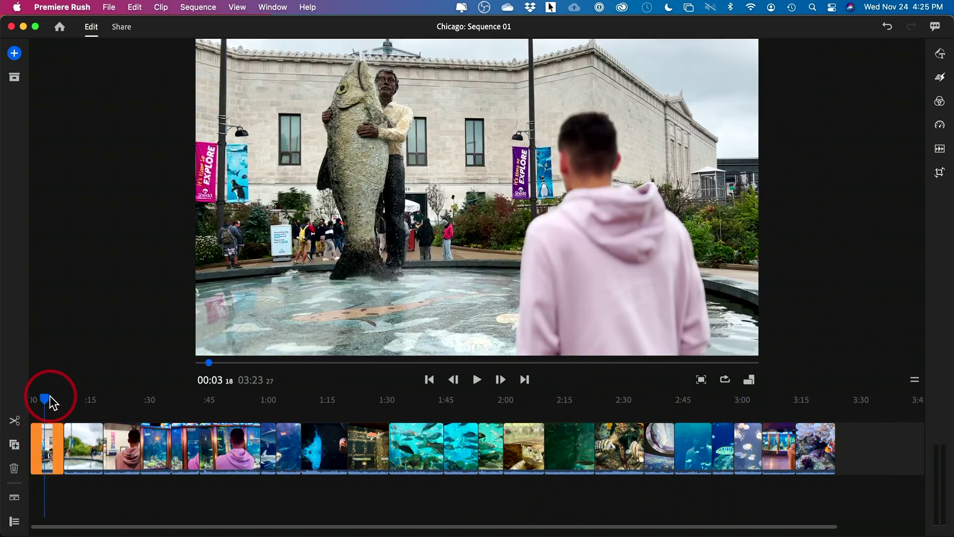
{"action": "left_click", "coordinate": [825, 410]}
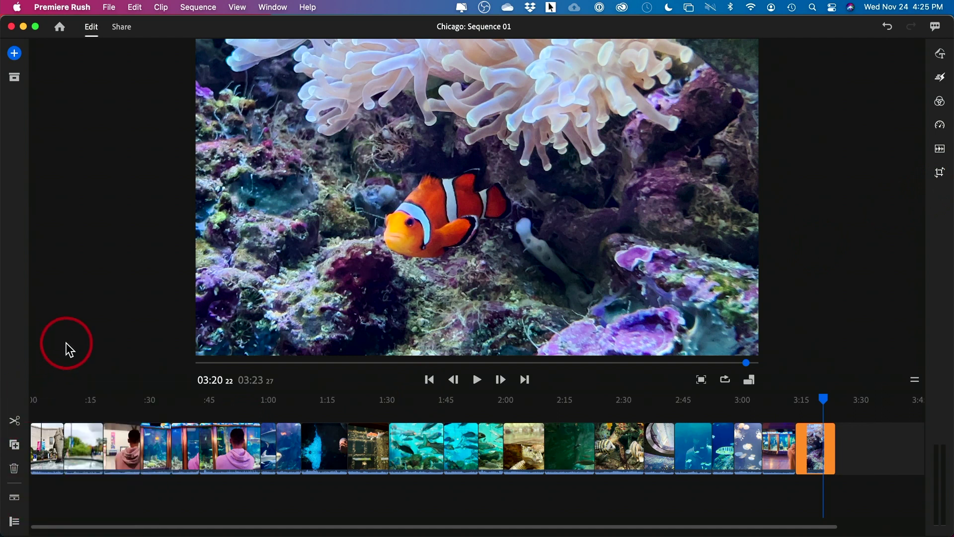
{"action": "left_click", "coordinate": [49, 405]}
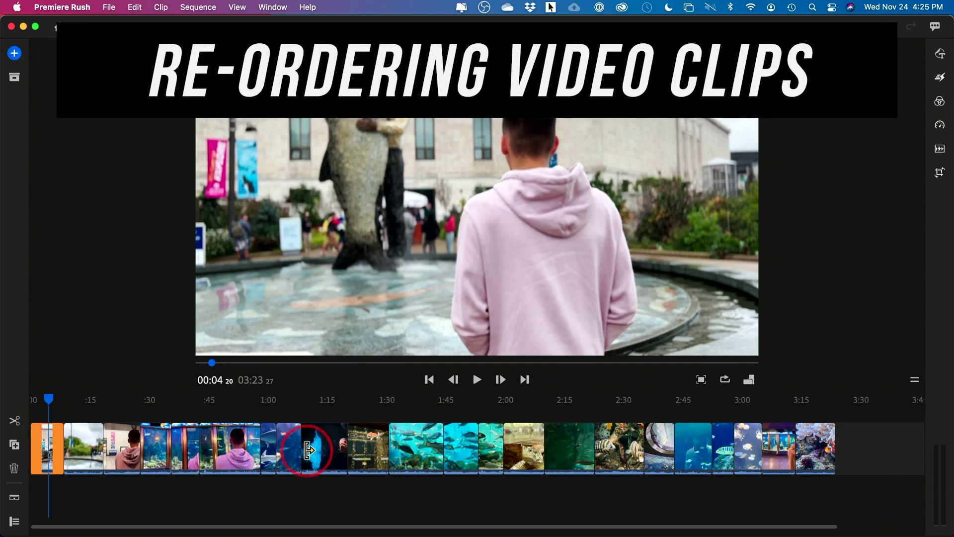
- Play the opening fountain statue clip from the start and pause it at about 1 second
{"action": "left_click_drag", "start_coordinate": [78, 449], "coordinate": [48, 440]}
{"action": "left_click_drag", "start_coordinate": [46, 398], "coordinate": [21, 396]}
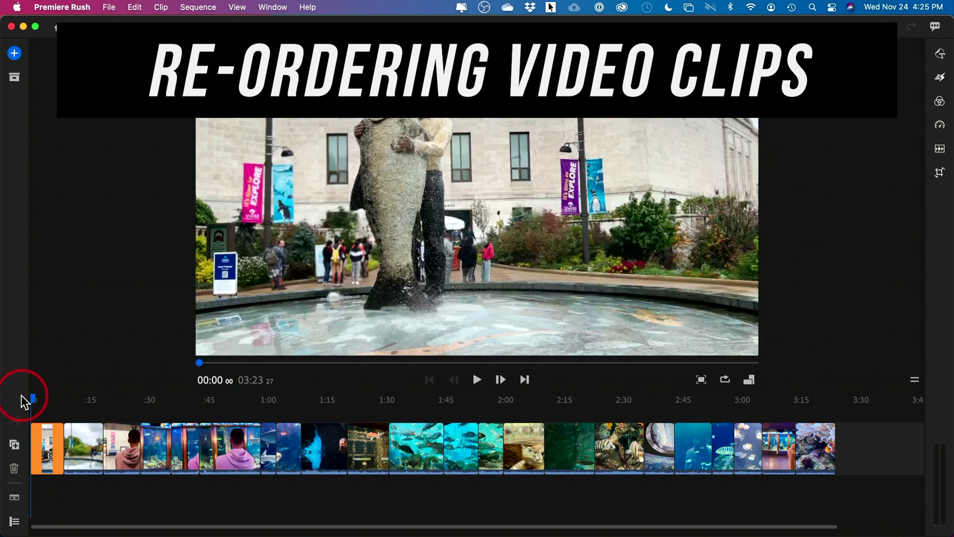
{"action": "key", "text": "space"}
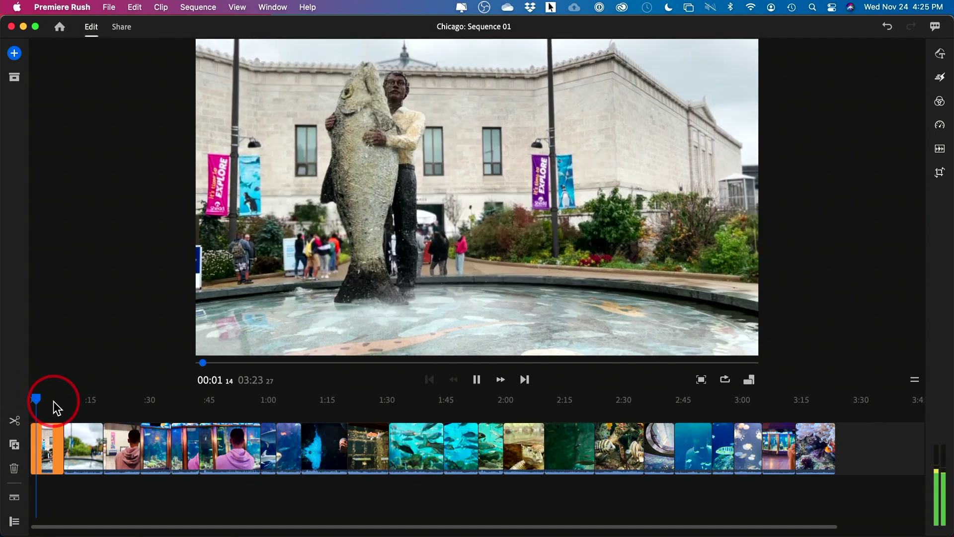
{"action": "key", "text": "space"}
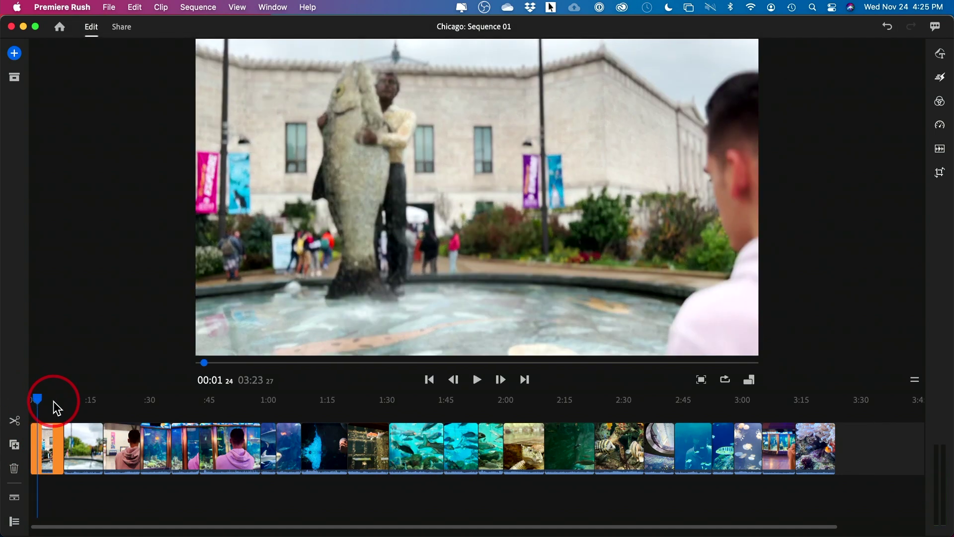
- Move the second clip, the man in profile at the fountain, to the start of the sequence and play its opening
{"action": "left_click", "coordinate": [88, 433]}
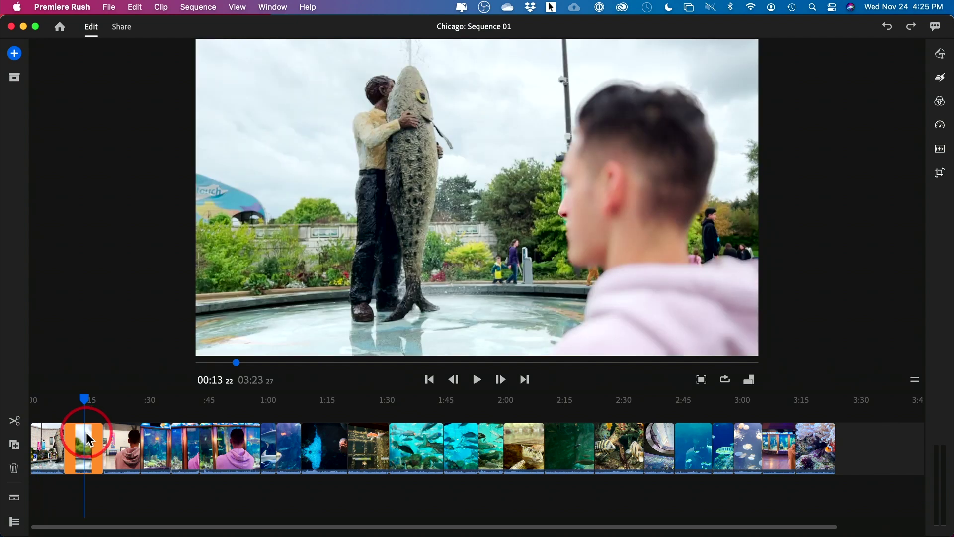
{"action": "left_click_drag", "start_coordinate": [85, 435], "coordinate": [45, 437]}
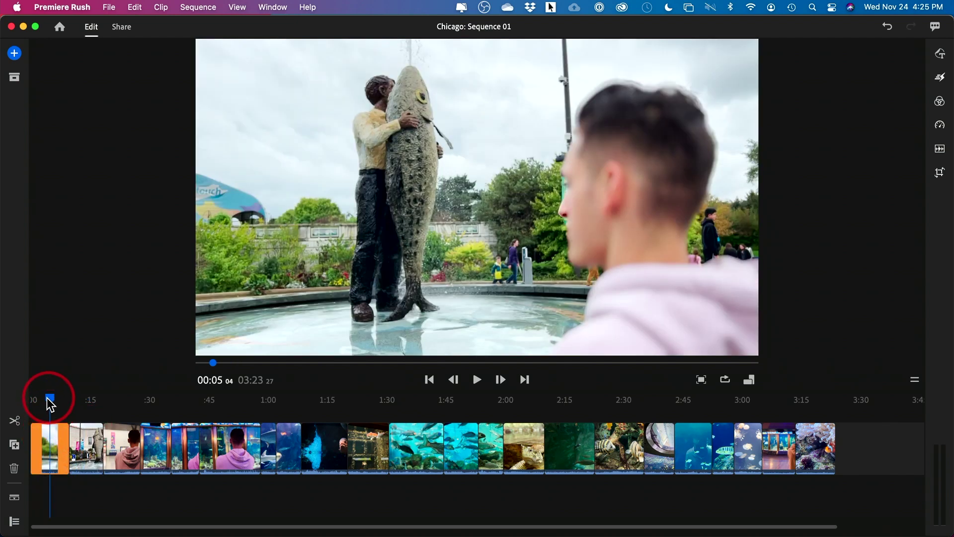
{"action": "key", "text": "space"}
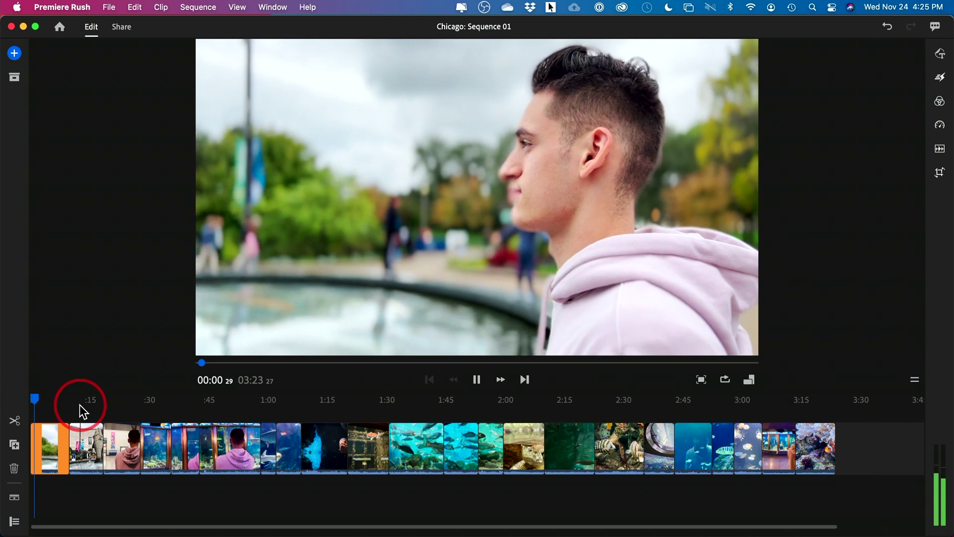
{"action": "key", "text": "space"}
- Move the lobby clip to the start of the sequence, and the pink-hoodie aquarium clip near 0:50 to the end
{"action": "left_click_drag", "start_coordinate": [120, 431], "coordinate": [36, 435]}
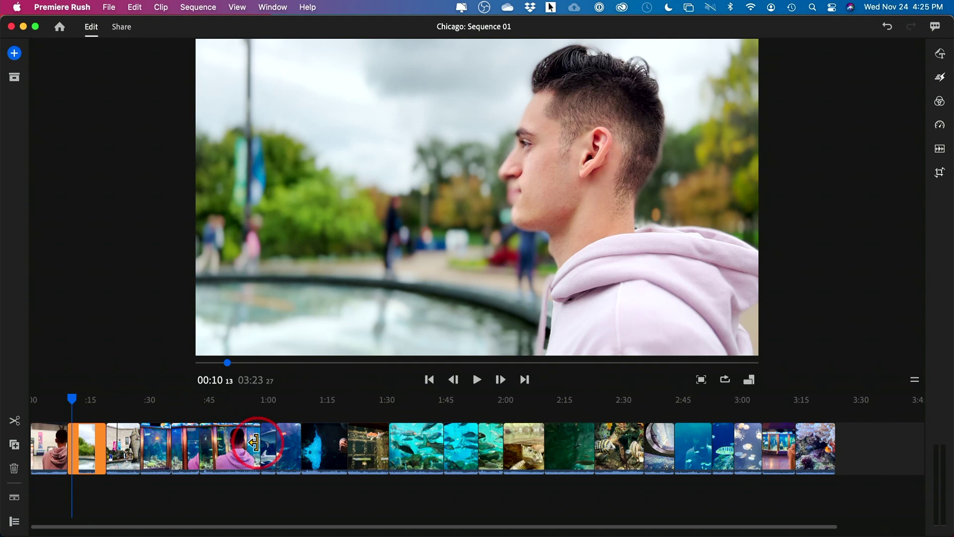
{"action": "left_click", "coordinate": [234, 410]}
{"action": "left_click_drag", "start_coordinate": [225, 444], "coordinate": [801, 457]}
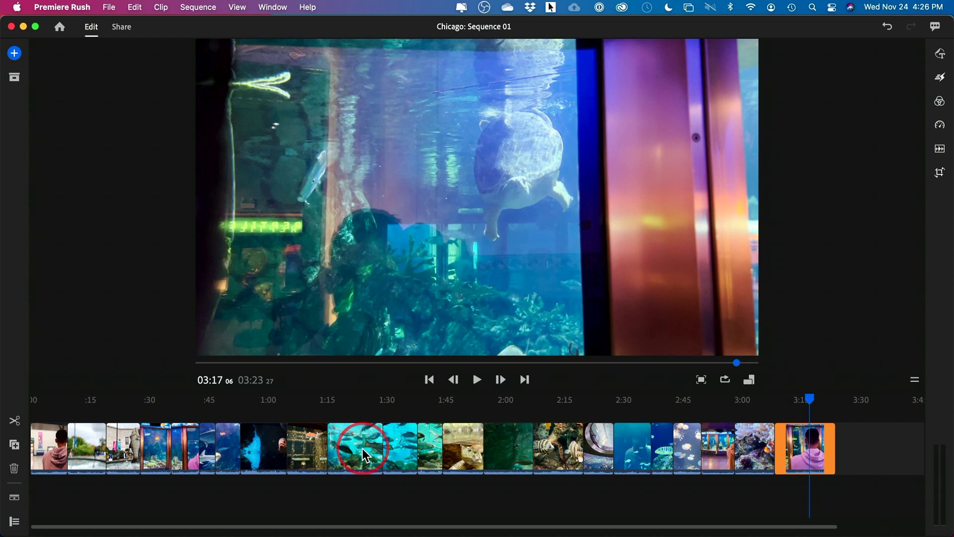
- View the options for adding media, graphics, audio and voiceover, and deselect the last clip
{"action": "left_click", "coordinate": [14, 54]}
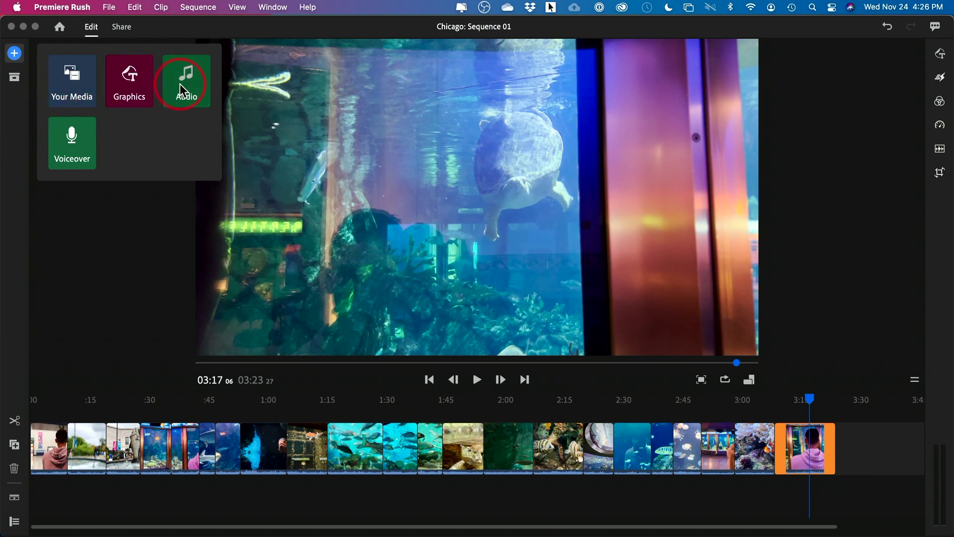
{"action": "left_click", "coordinate": [12, 58]}
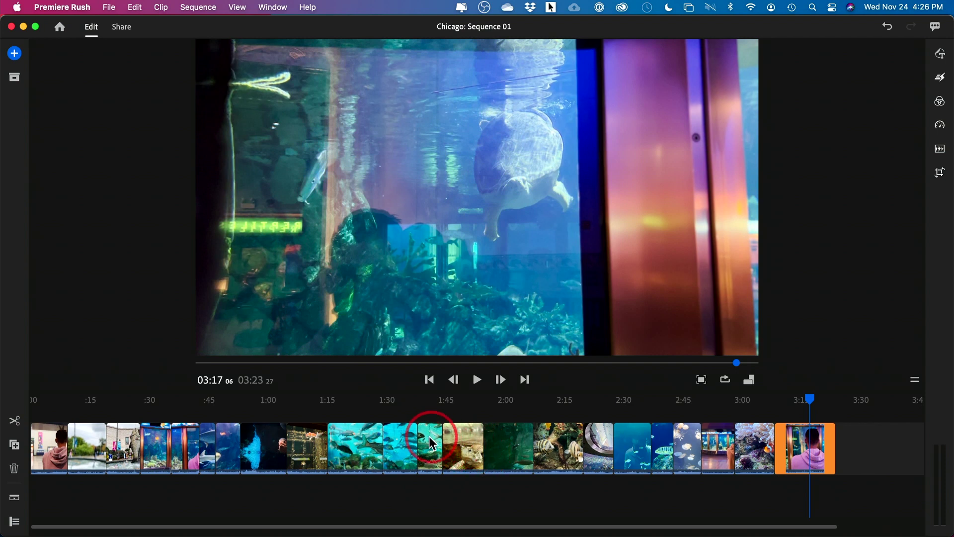
{"action": "left_click", "coordinate": [31, 416]}
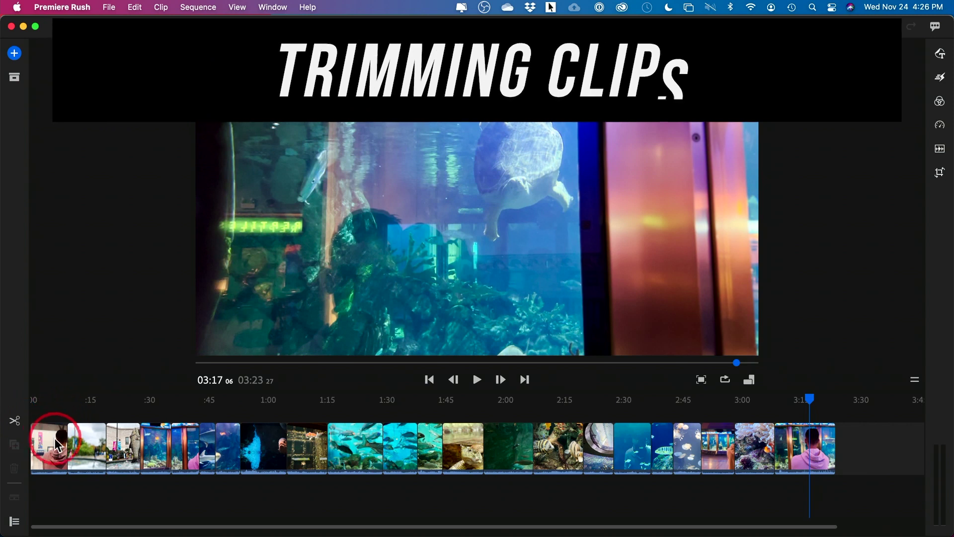
- Play the lobby clip from its start to about 4 seconds 10 frames, and trim the clip's beginning to that point
{"action": "left_click", "coordinate": [43, 450]}
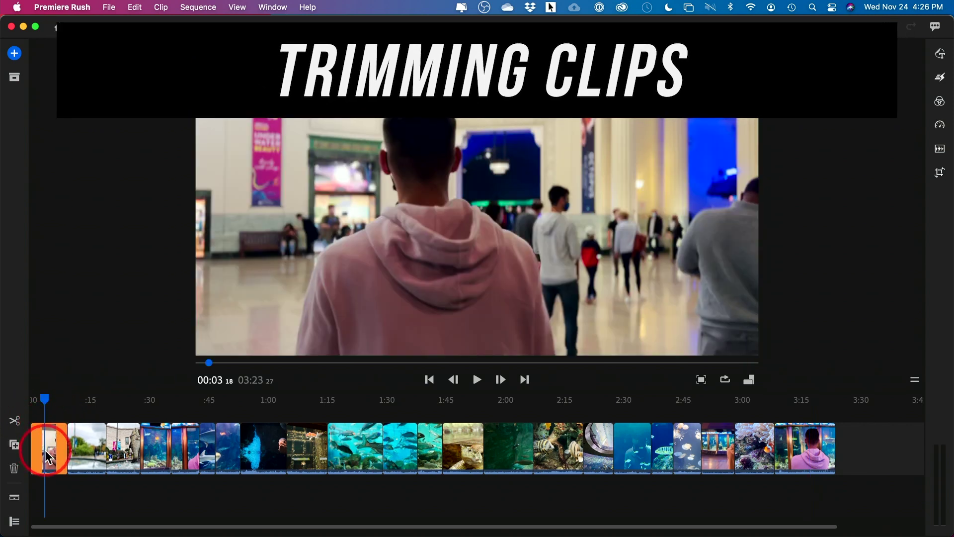
{"action": "key", "text": "="}
{"action": "key", "text": "="}
{"action": "key", "text": "="}
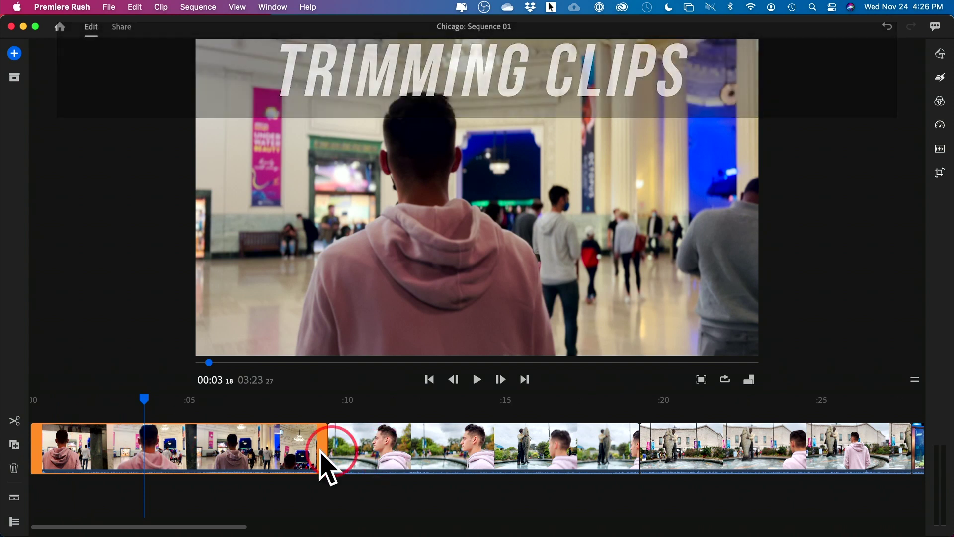
{"action": "left_click_drag", "start_coordinate": [144, 399], "coordinate": [31, 398]}
{"action": "key", "text": "space"}
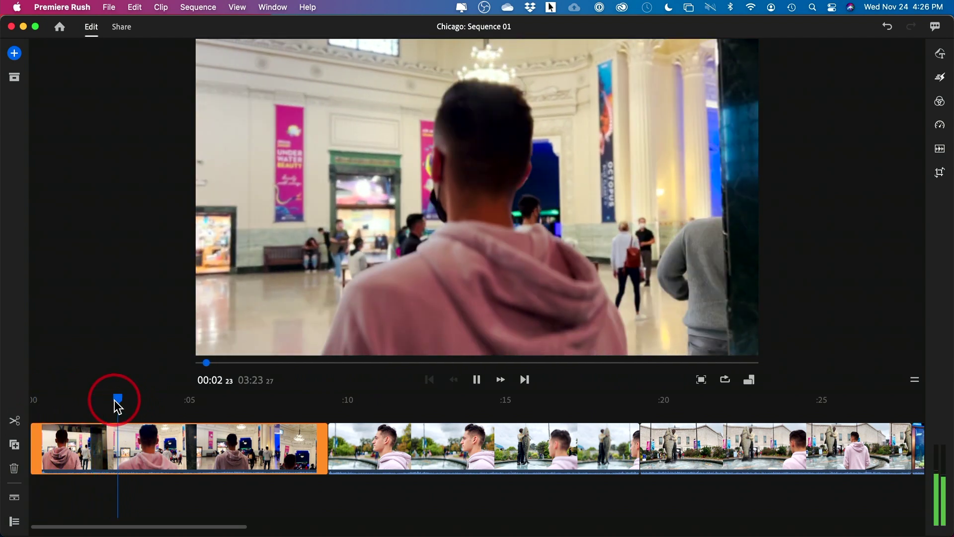
{"action": "key", "text": "space"}
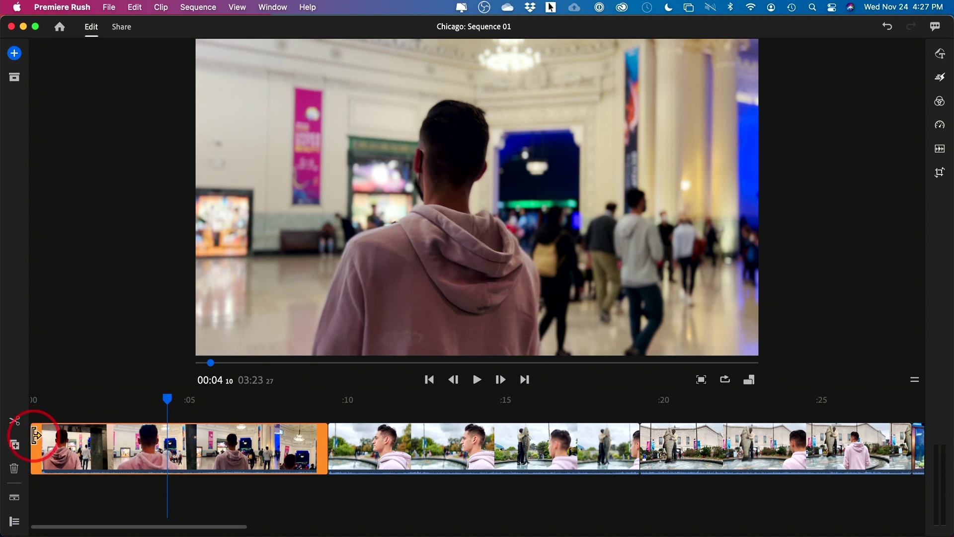
{"action": "left_click_drag", "start_coordinate": [35, 439], "coordinate": [173, 446]}
- Play the trimmed lobby clip and trim its end to about 3 seconds 5 frames
{"action": "left_click", "coordinate": [64, 454]}
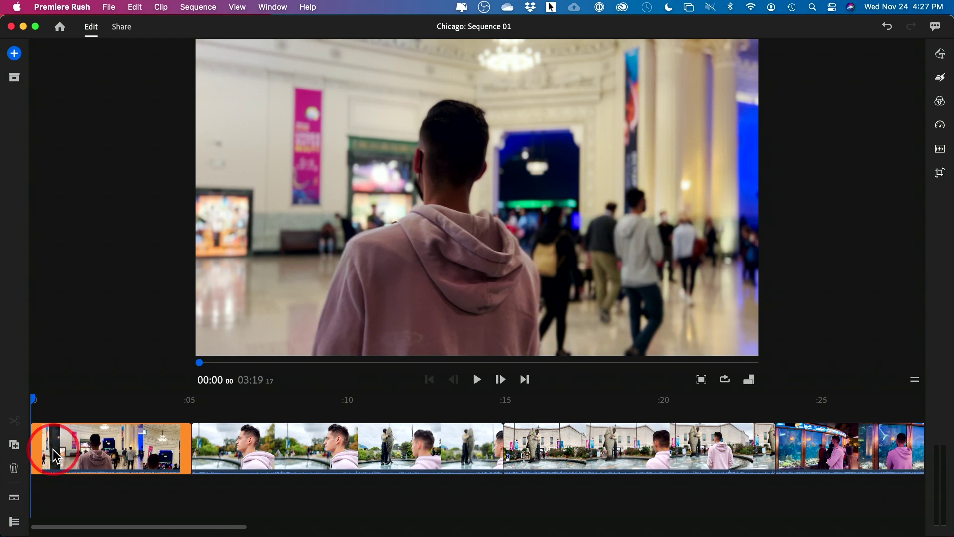
{"action": "key", "text": "space"}
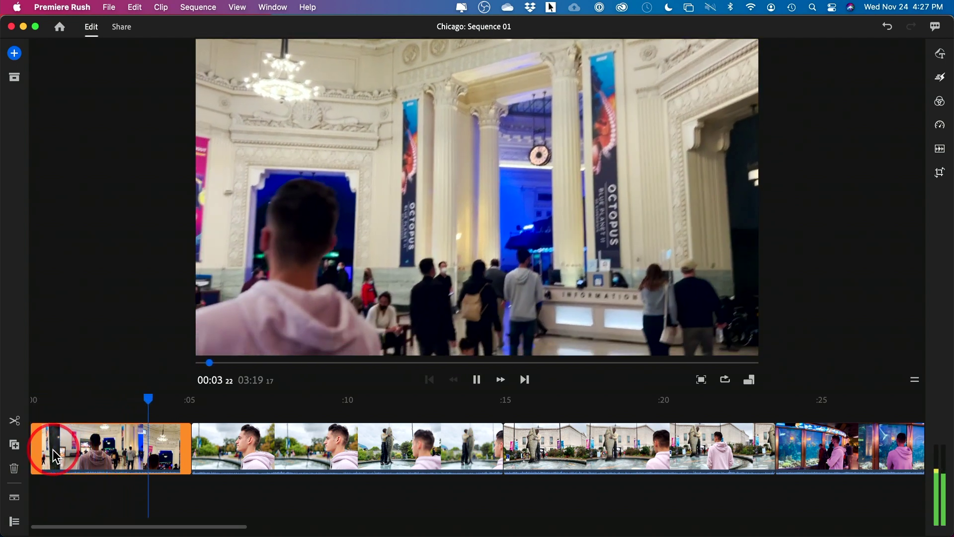
{"action": "left_click_drag", "start_coordinate": [149, 399], "coordinate": [135, 406]}
{"action": "left_click_drag", "start_coordinate": [191, 446], "coordinate": [124, 442]}
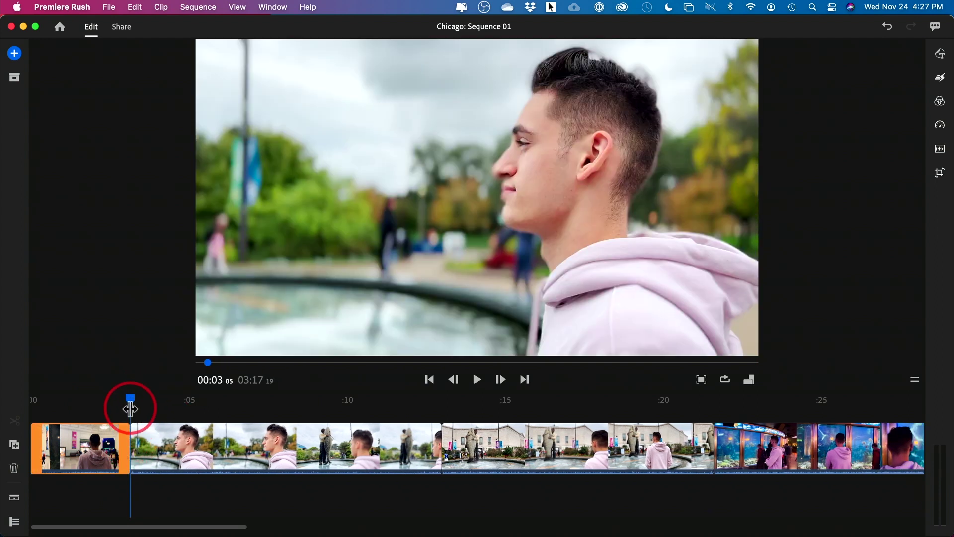
- Preview the second clip, the man in profile at the fountain, and delete it from the sequence
{"action": "left_click_drag", "start_coordinate": [130, 398], "coordinate": [195, 399]}
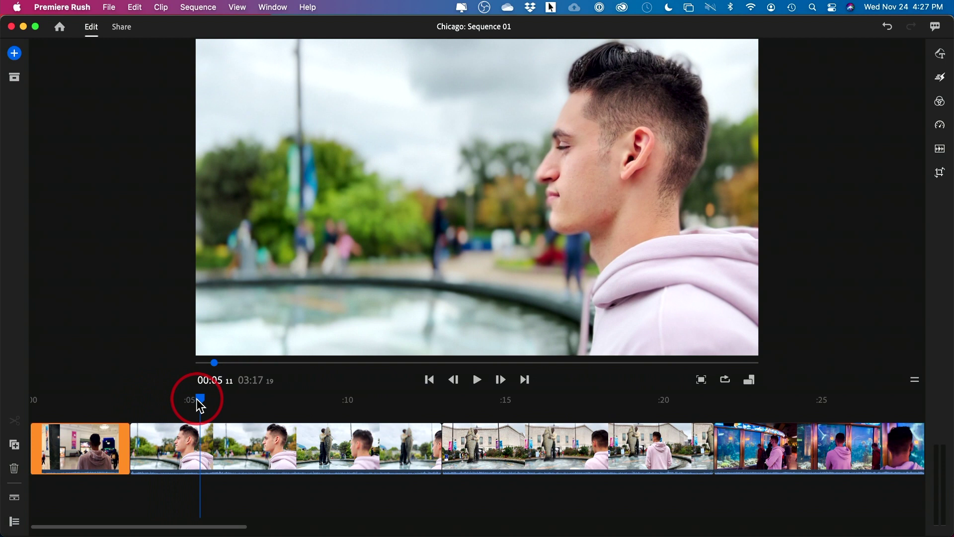
{"action": "left_click", "coordinate": [222, 445]}
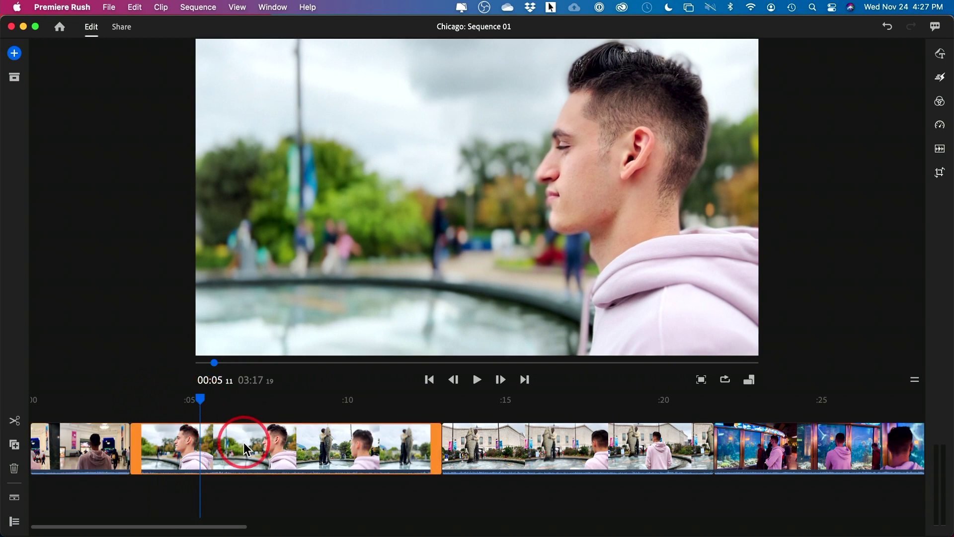
{"action": "left_click", "coordinate": [244, 447]}
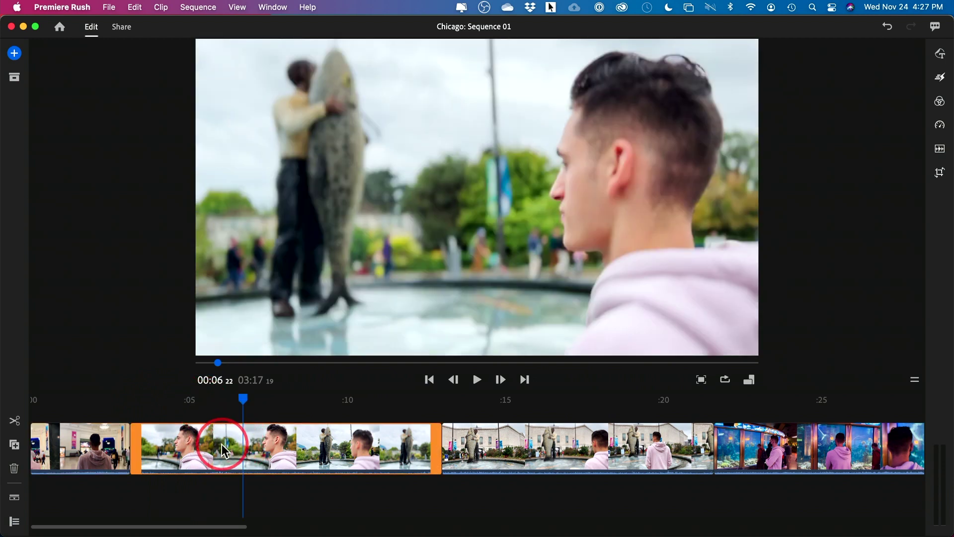
{"action": "key", "text": "Delete"}
- Move the fountain statue clip ahead of the lobby clip, play it, and trim its end to about 3 seconds 23 frames
{"action": "left_click_drag", "start_coordinate": [128, 401], "coordinate": [226, 414]}
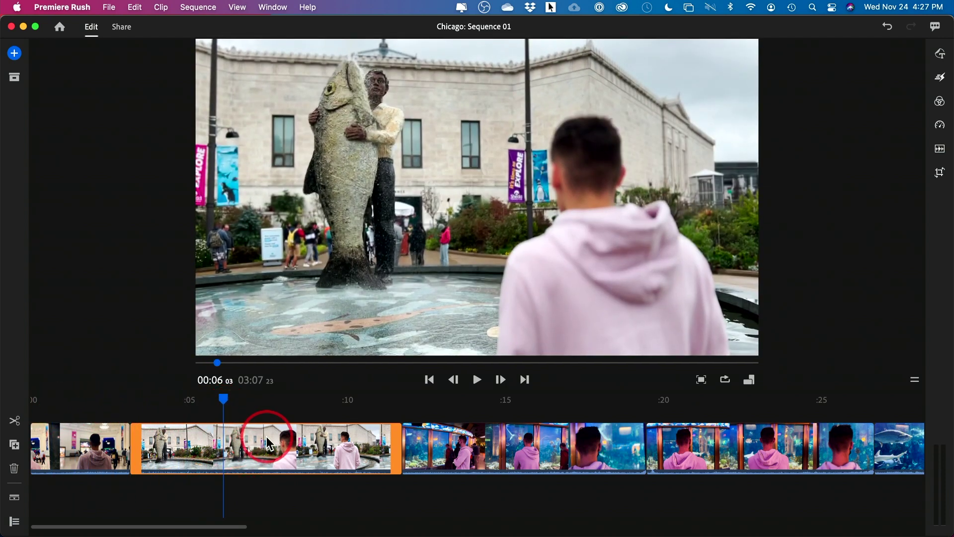
{"action": "left_click_drag", "start_coordinate": [269, 434], "coordinate": [53, 434]}
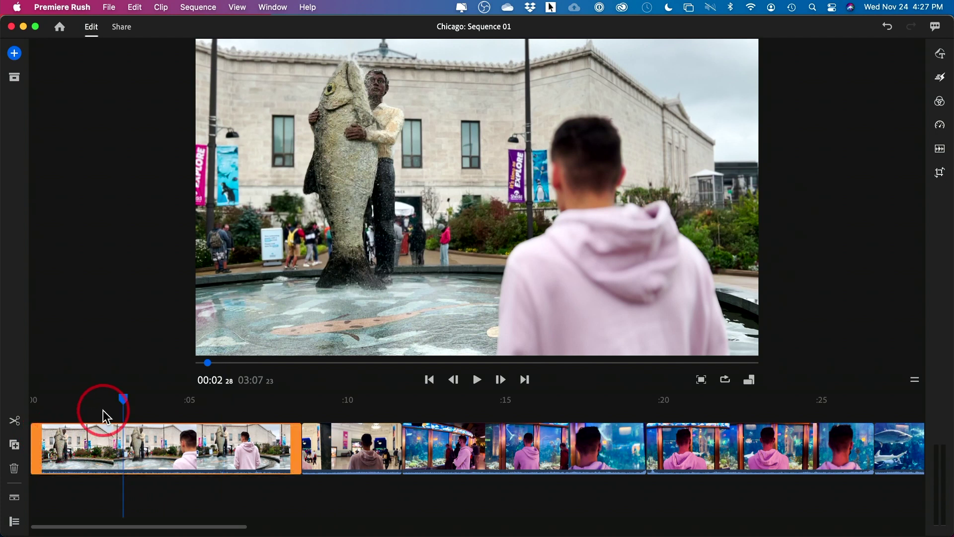
{"action": "left_click_drag", "start_coordinate": [121, 398], "coordinate": [23, 404]}
{"action": "key", "text": "space"}
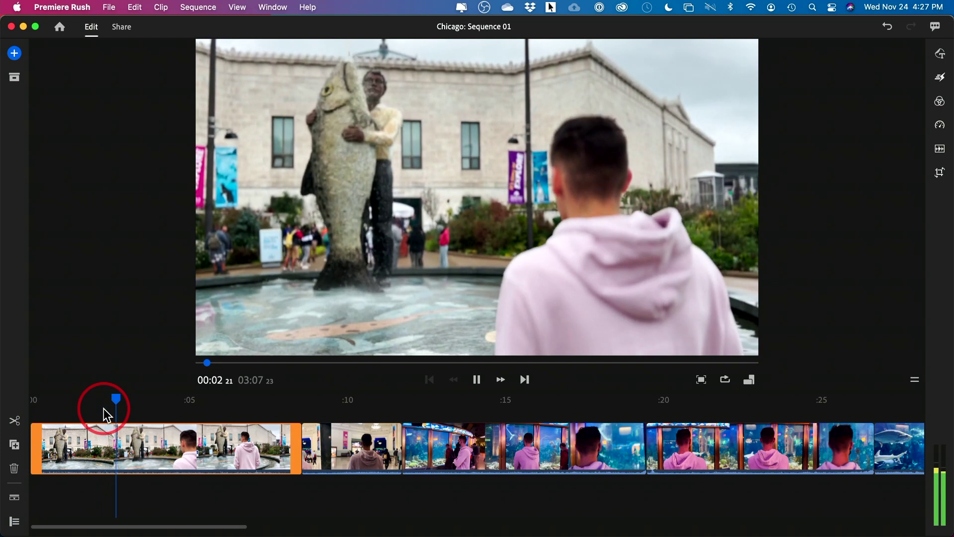
{"action": "key", "text": "space"}
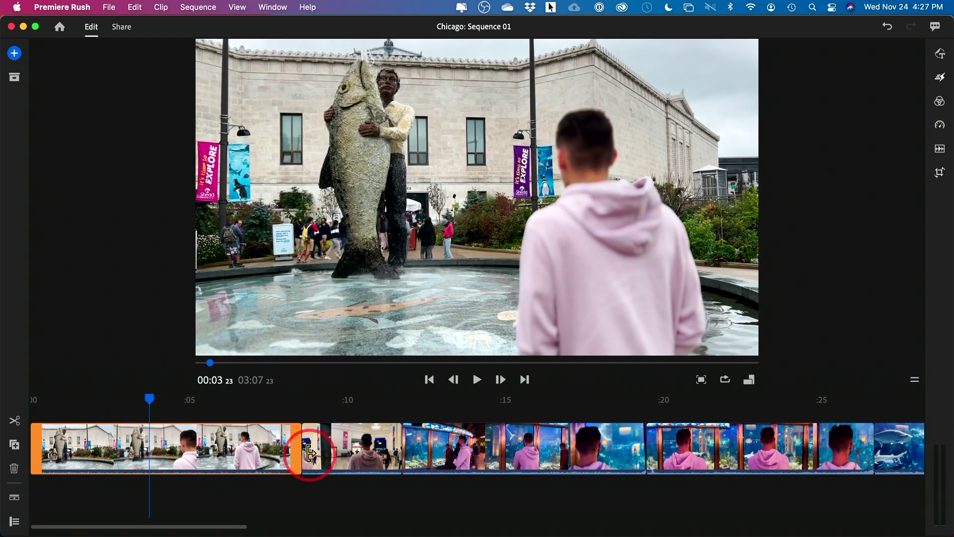
{"action": "left_click_drag", "start_coordinate": [296, 446], "coordinate": [145, 444]}
- Trim the end of the third clip, the first aquarium shot, to about 10 seconds 28 frames, and delete the pink-hoodie clip following it
{"action": "left_click_drag", "start_coordinate": [149, 398], "coordinate": [119, 396]}
{"action": "key", "text": "space"}
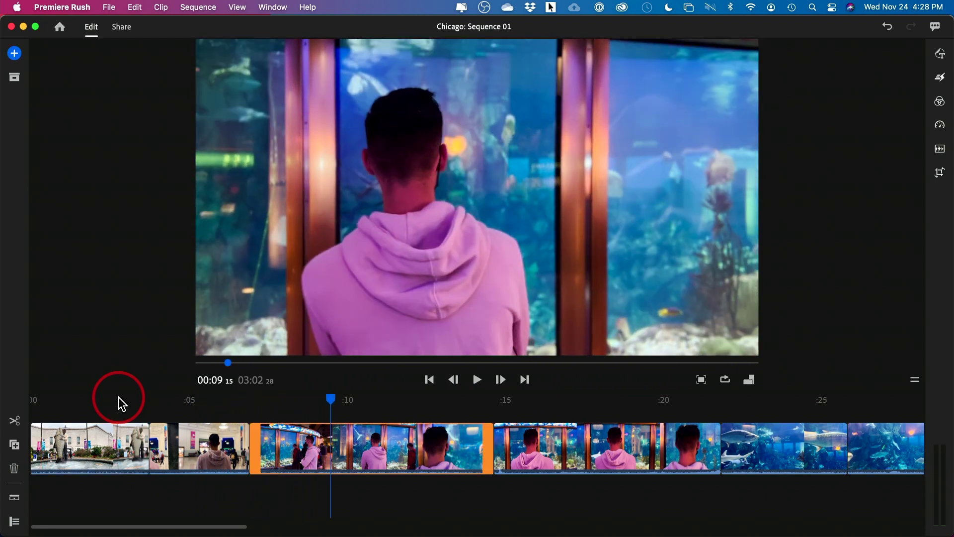
{"action": "left_click", "coordinate": [477, 455]}
{"action": "left_click_drag", "start_coordinate": [484, 448], "coordinate": [379, 448]}
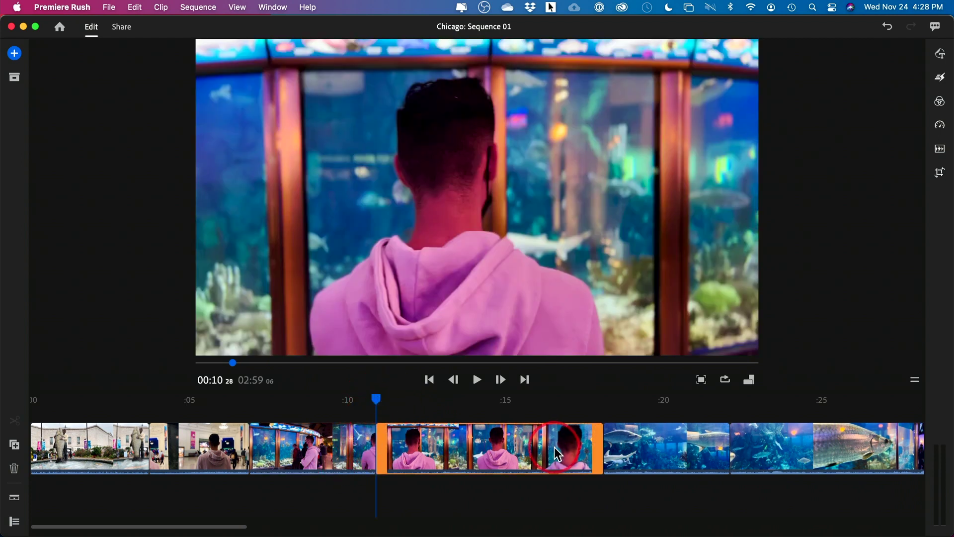
{"action": "left_click_drag", "start_coordinate": [376, 403], "coordinate": [470, 443]}
{"action": "key", "text": "Delete"}
- Split the fourth clip, showing the large fish, at 13 seconds 3 frames and select its first half
{"action": "left_click_drag", "start_coordinate": [376, 398], "coordinate": [440, 405]}
{"action": "left_click", "coordinate": [415, 443]}
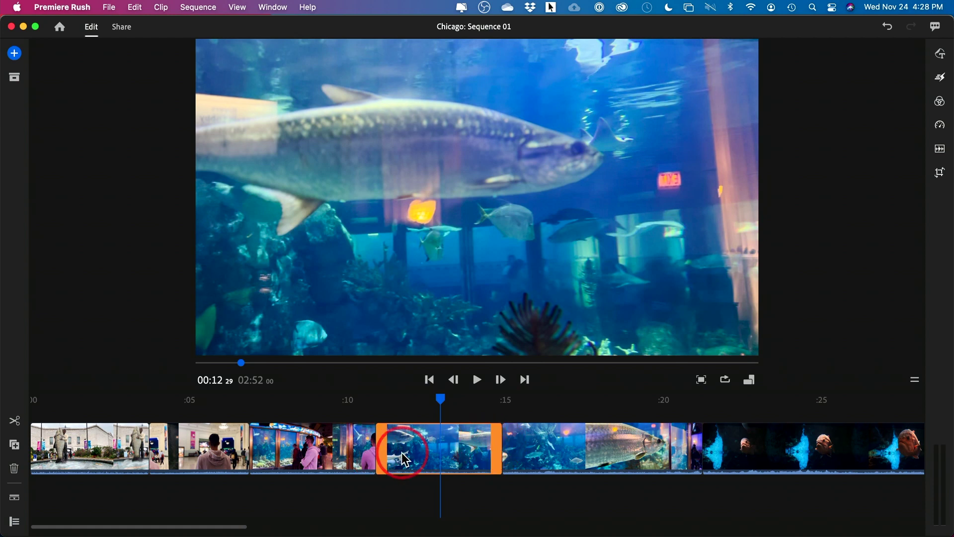
{"action": "mouse_move", "coordinate": [440, 398]}
{"action": "left_mouse_down"}
{"action": "mouse_move", "coordinate": [418, 402]}
{"action": "mouse_move", "coordinate": [444, 407]}
{"action": "left_mouse_up"}
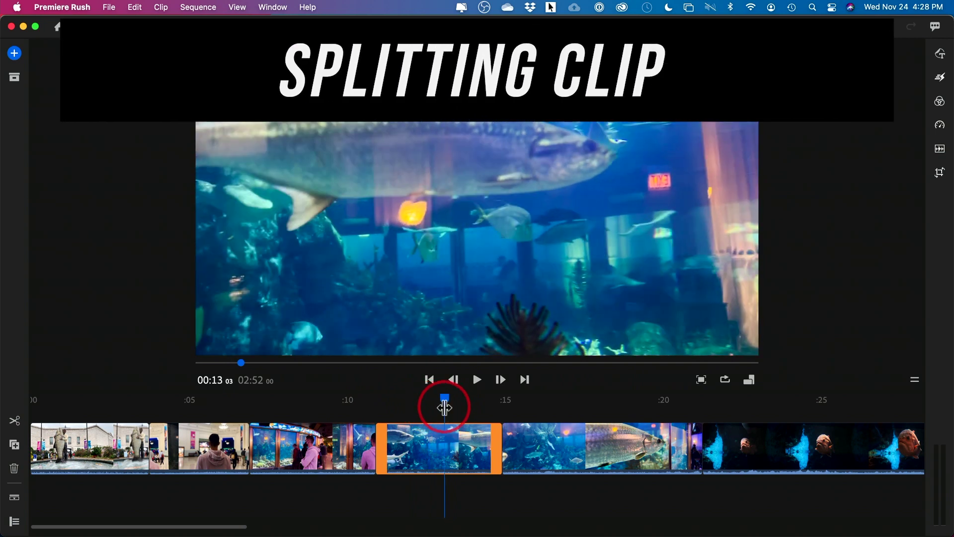
{"action": "left_click", "coordinate": [16, 422]}
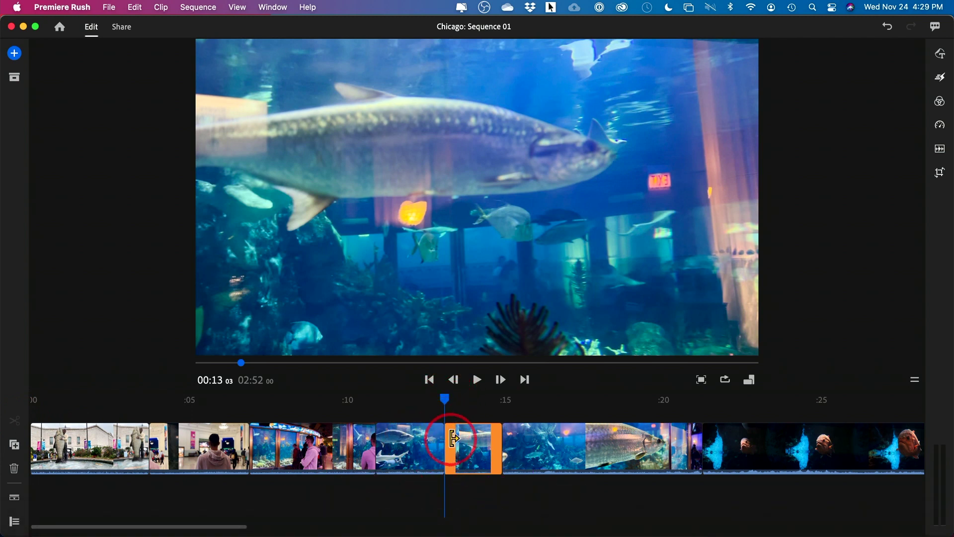
{"action": "mouse_move", "coordinate": [452, 437]}
{"action": "left_mouse_down"}
{"action": "mouse_move", "coordinate": [396, 441]}
{"action": "mouse_move", "coordinate": [440, 440]}
{"action": "left_mouse_up"}
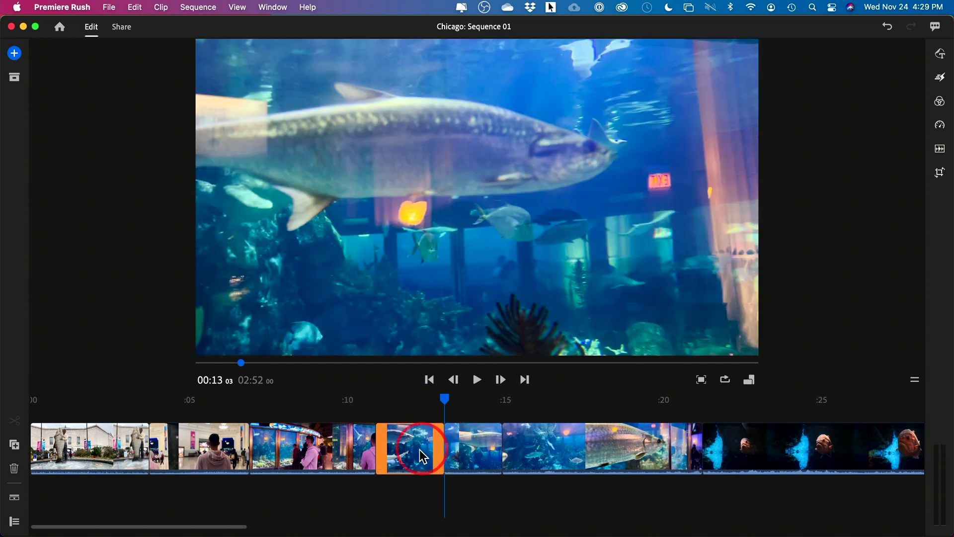
- Split the second half of the large fish clip at 13 seconds 28 frames
{"action": "left_click_drag", "start_coordinate": [445, 398], "coordinate": [473, 409]}
{"action": "left_click", "coordinate": [472, 449]}
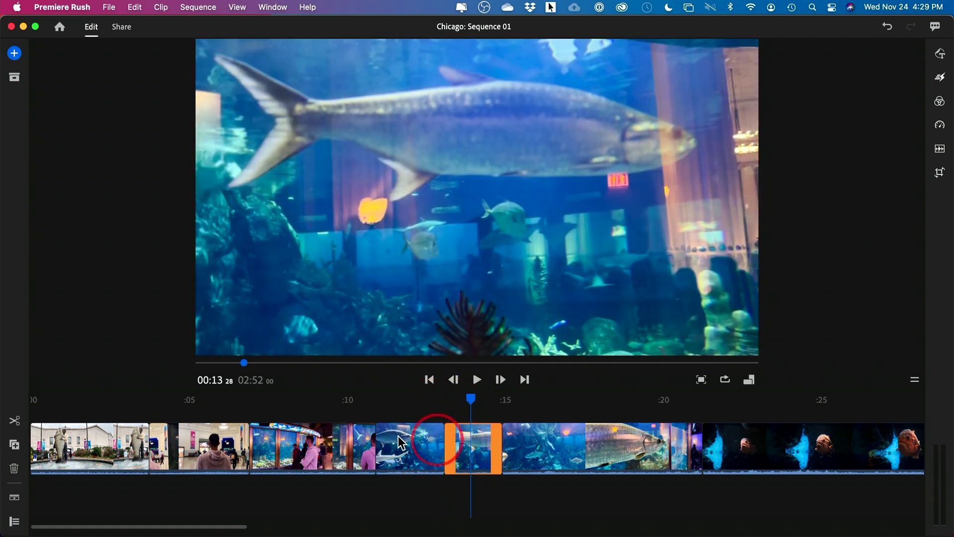
{"action": "left_click", "coordinate": [15, 423]}
{"action": "left_click", "coordinate": [482, 444]}
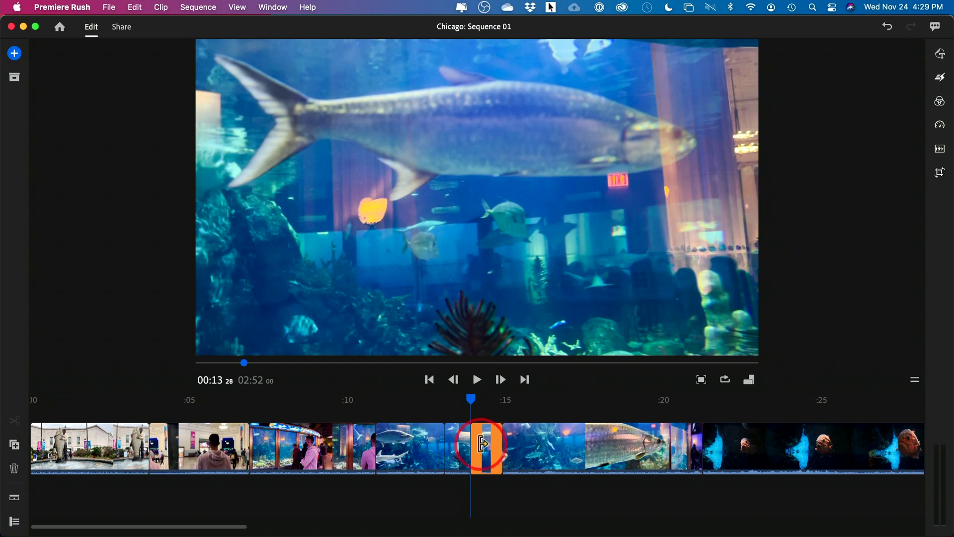
- Delete the middle section of the split fish clip, and move the leftover end piece further along the sequence
{"action": "left_click", "coordinate": [458, 440]}
{"action": "key", "text": "Delete"}
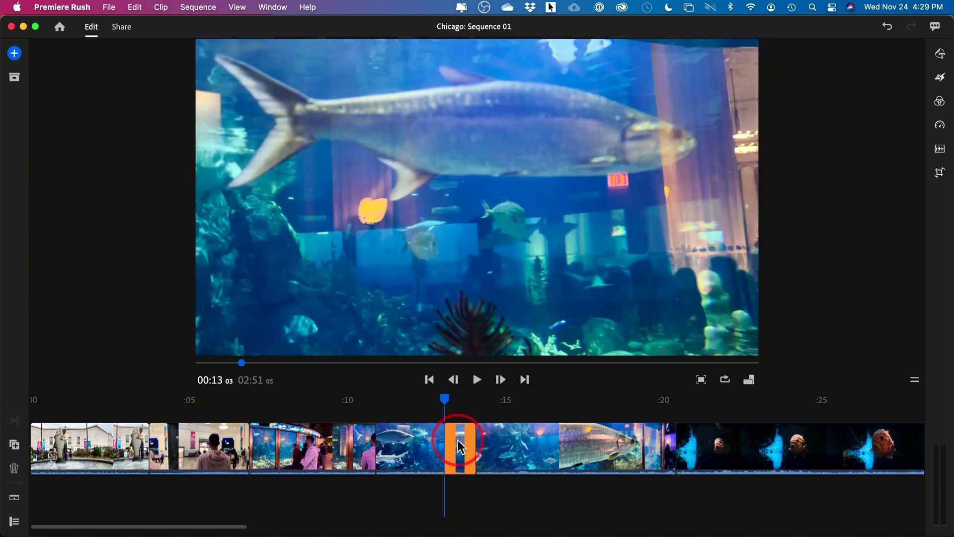
{"action": "left_click_drag", "start_coordinate": [458, 435], "coordinate": [890, 432]}
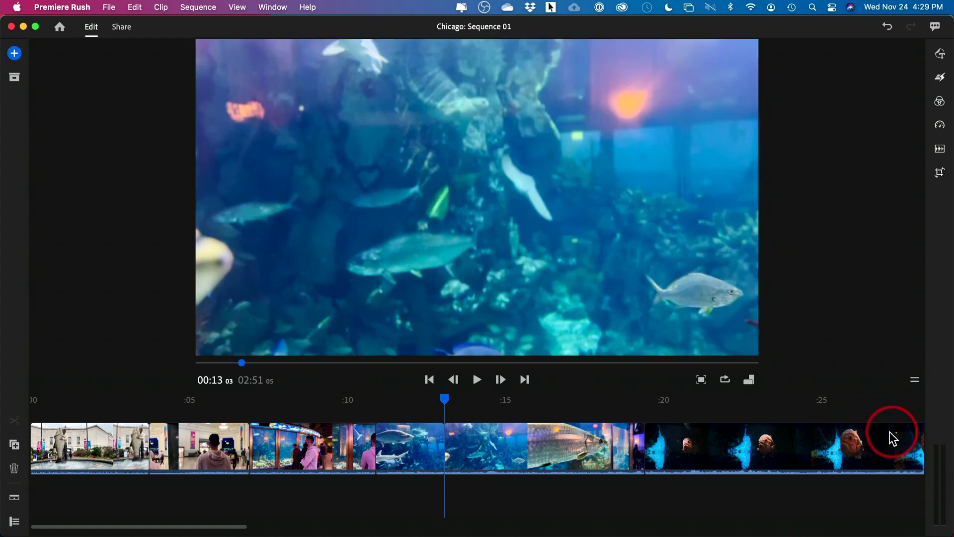
- Delete the short leftover end piece of the split fish clip, located just before the clip of the masked man
{"action": "left_click", "coordinate": [205, 494]}
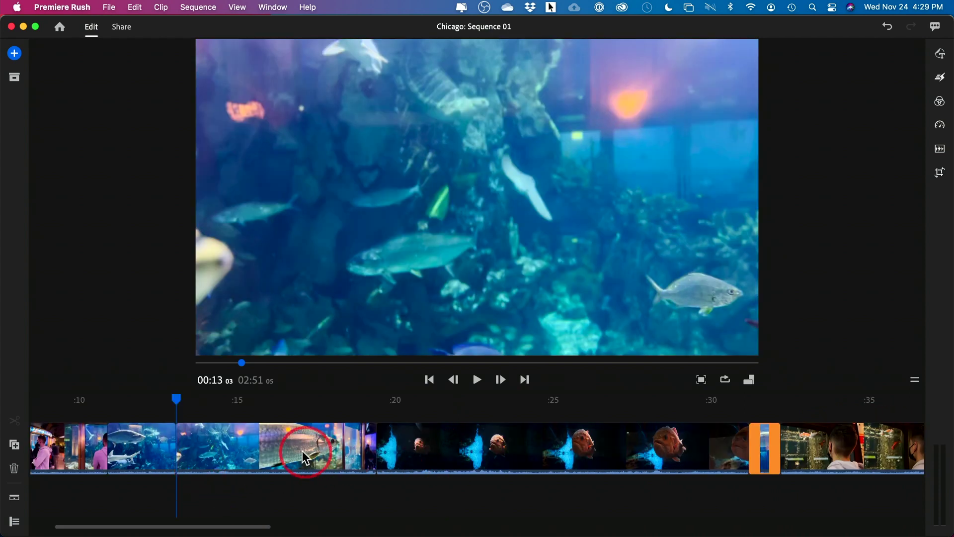
{"action": "scroll", "coordinate": [323, 438], "scroll_direction": "right", "scroll_amount": 2}
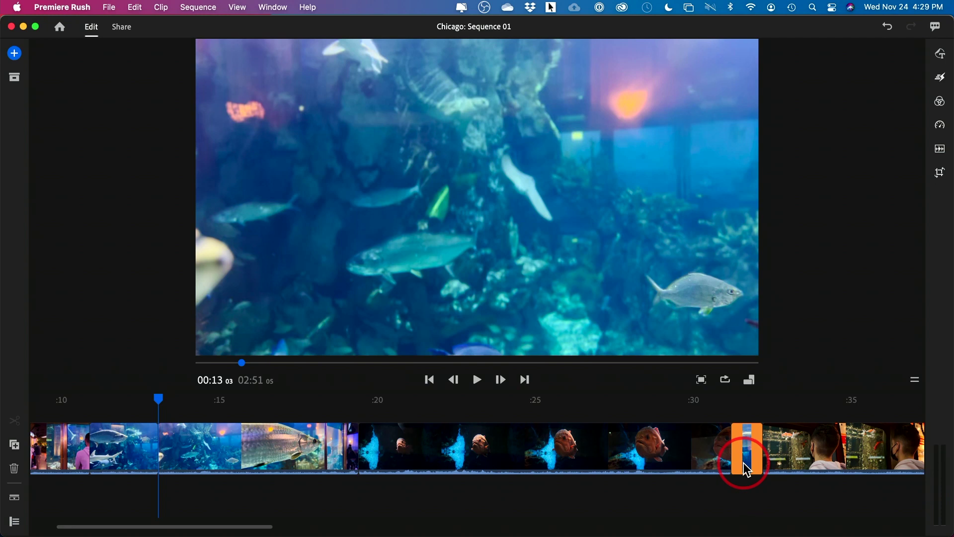
{"action": "key", "text": "Delete"}
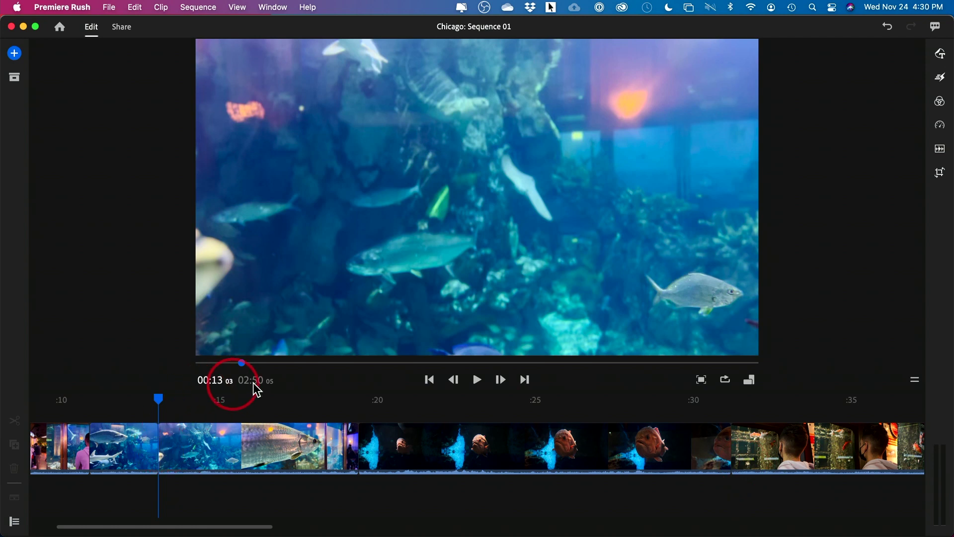
- Play back the large fish shot from 13 seconds 3 frames and the masked man's clip from 32 seconds 16 frames
{"action": "key", "text": "space"}
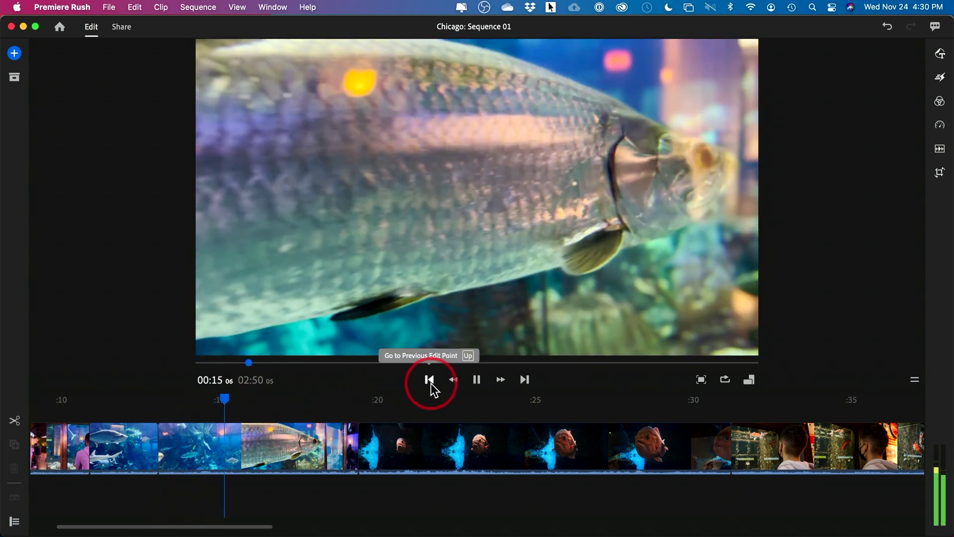
{"action": "key", "text": "space"}
{"action": "left_click", "coordinate": [774, 411]}
{"action": "key", "text": "space"}
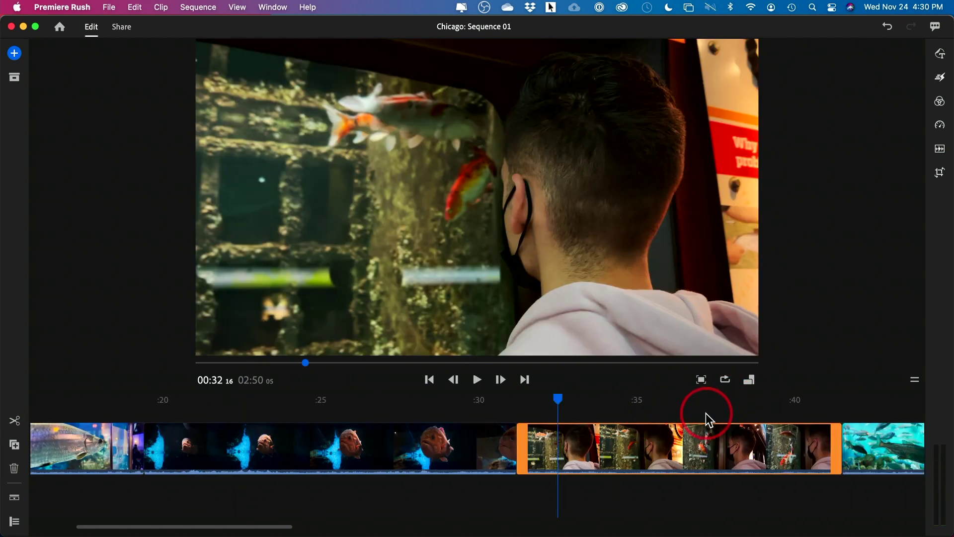
{"action": "key", "text": "space"}
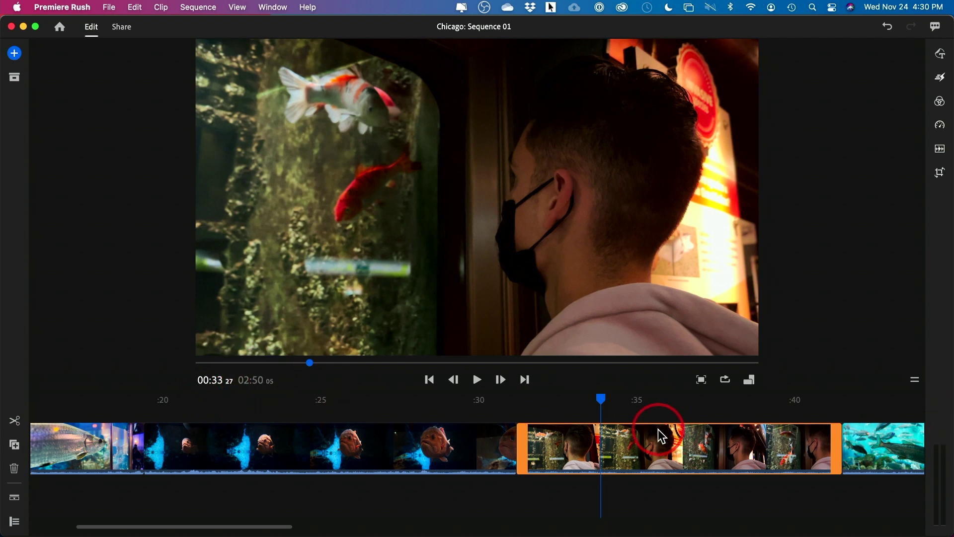
- Check the teal fish-school clip at 46 seconds 28 frames and trim about 2 seconds from its start
{"action": "scroll", "coordinate": [658, 434], "scroll_direction": "right", "scroll_amount": 5}
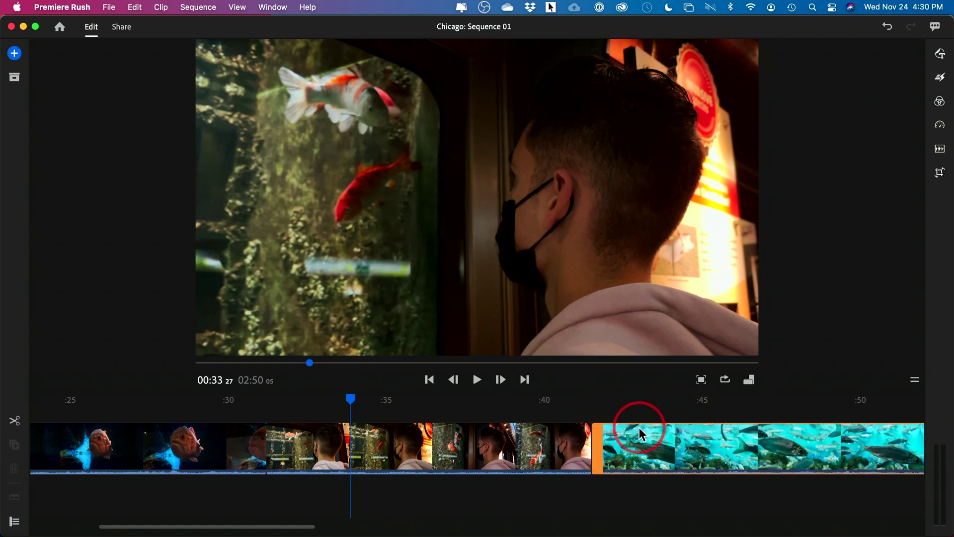
{"action": "left_click", "coordinate": [638, 427]}
{"action": "left_click_drag", "start_coordinate": [639, 397], "coordinate": [766, 399]}
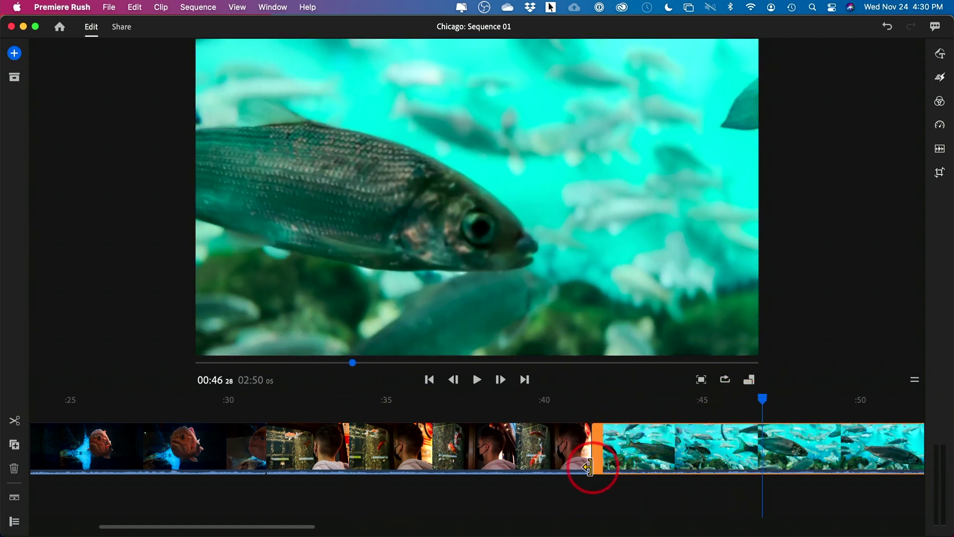
{"action": "left_click_drag", "start_coordinate": [600, 453], "coordinate": [666, 441]}
- Play the teal fish-school clip from 43 seconds 7 frames in the enlarged preview, and return to the normal view
{"action": "left_click_drag", "start_coordinate": [771, 398], "coordinate": [716, 411]}
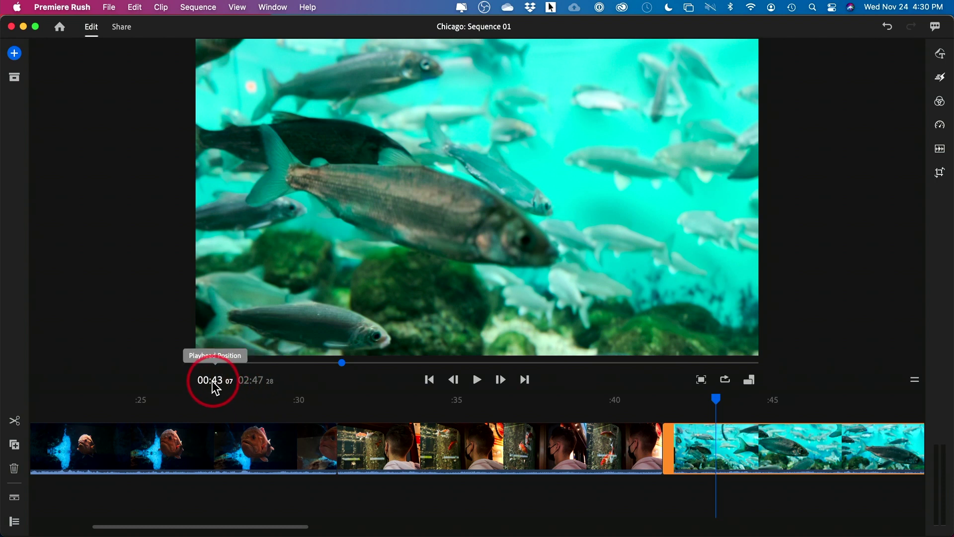
{"action": "left_click", "coordinate": [702, 381]}
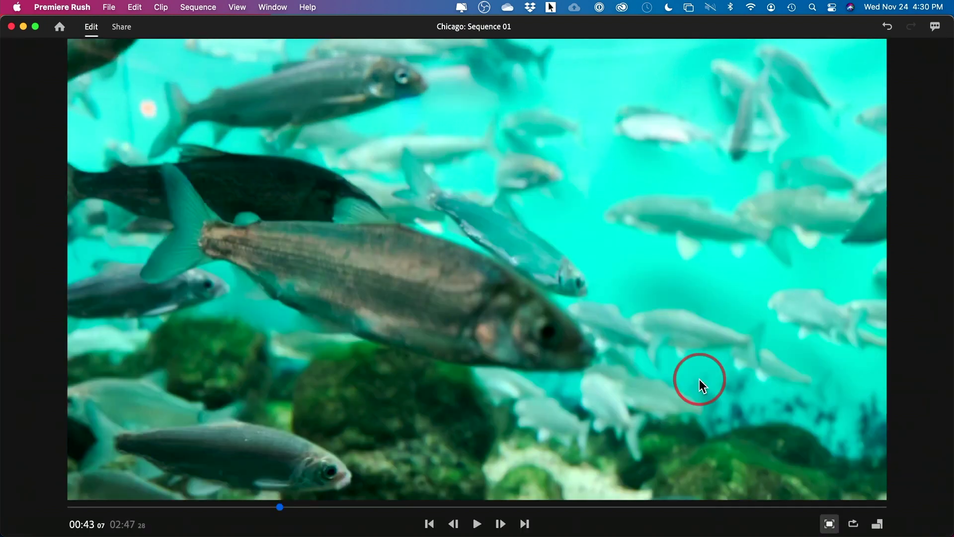
{"action": "key", "text": "space"}
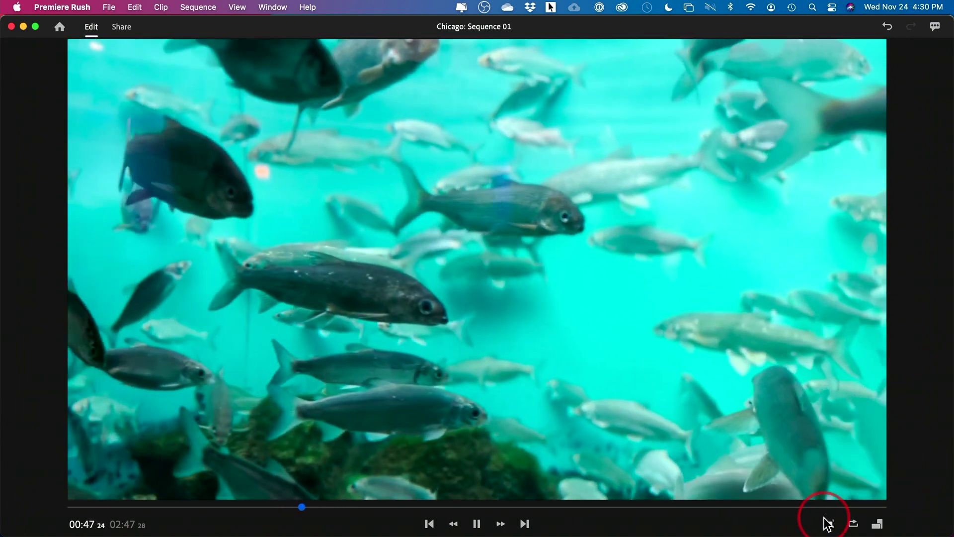
{"action": "left_click", "coordinate": [828, 523]}
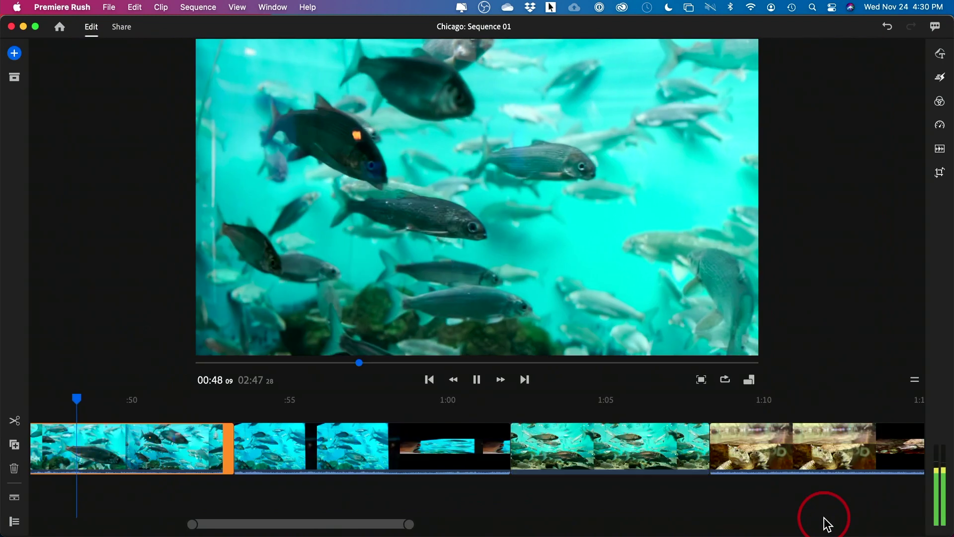
- Pause playback, turn on looping, and play on through the last seconds of the teal fish-school clip
{"action": "key", "text": "space"}
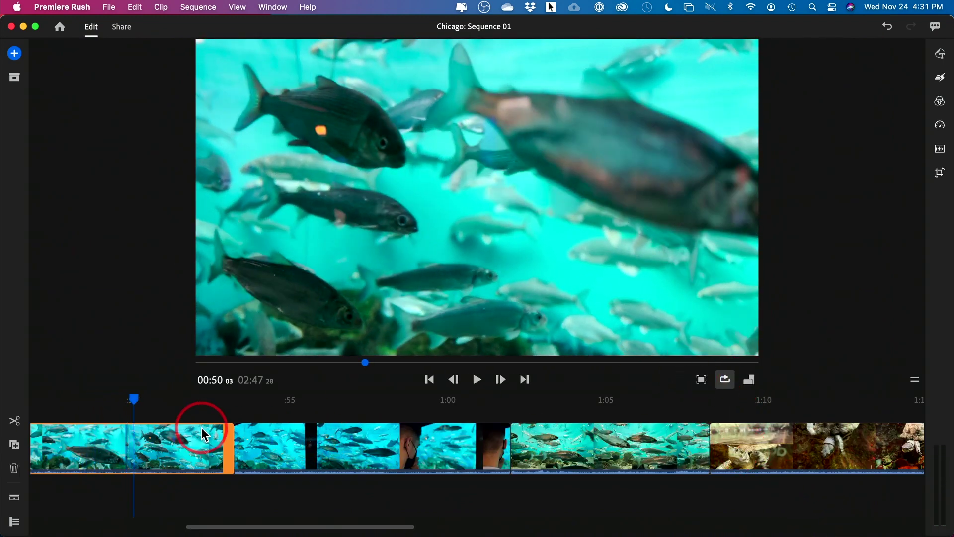
{"action": "key", "text": "space"}
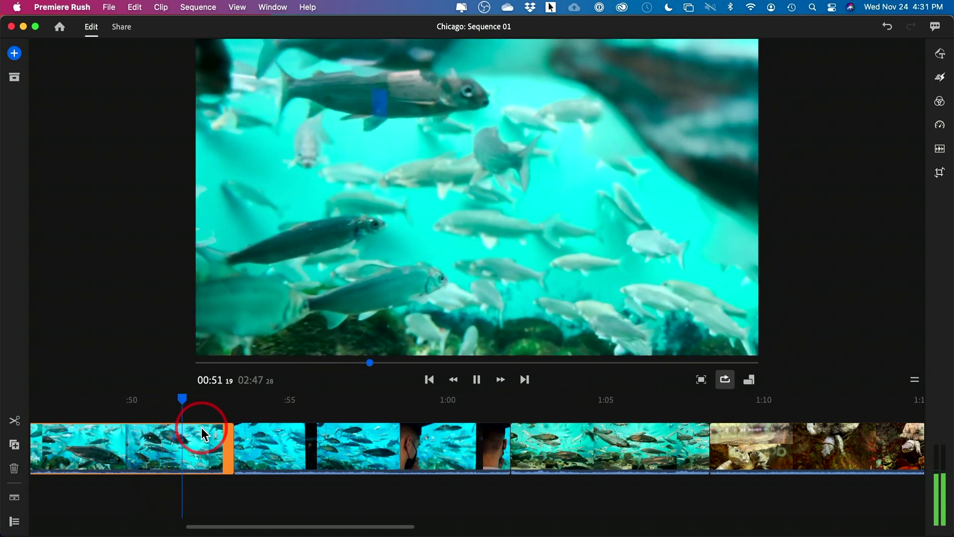
{"action": "key", "text": "space"}
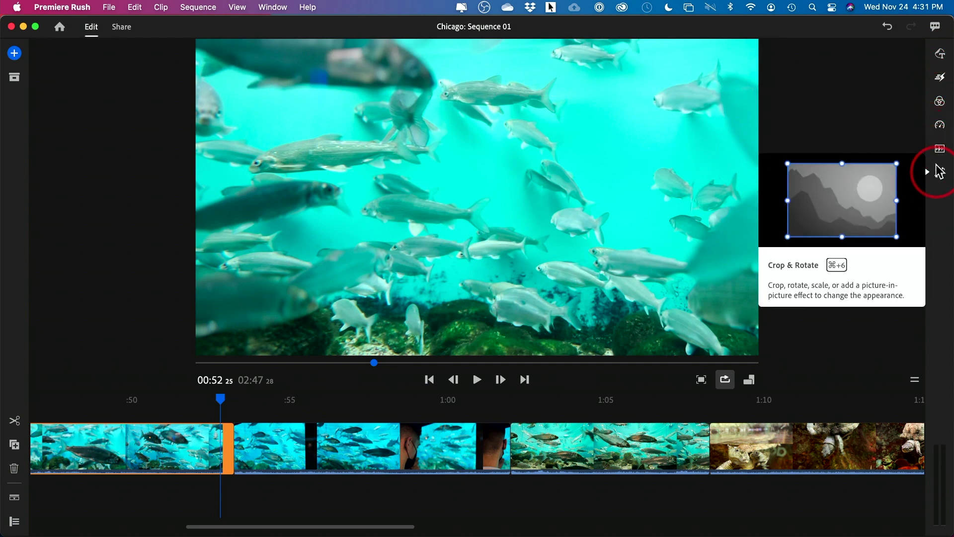
- Open the transition effects and play across the cut after the teal fish-school clip, starting at 52 seconds 10 frames
{"action": "left_click", "coordinate": [940, 79]}
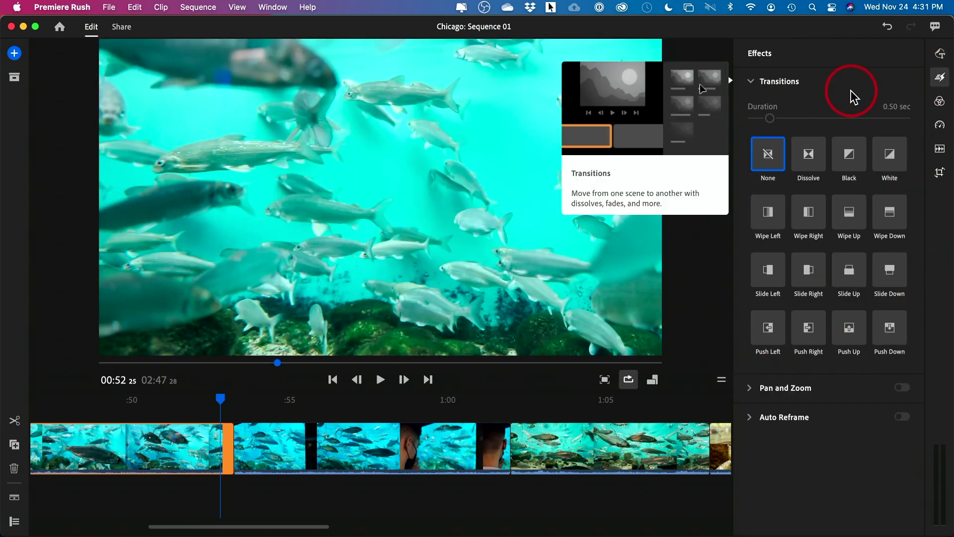
{"action": "mouse_move", "coordinate": [791, 90]}
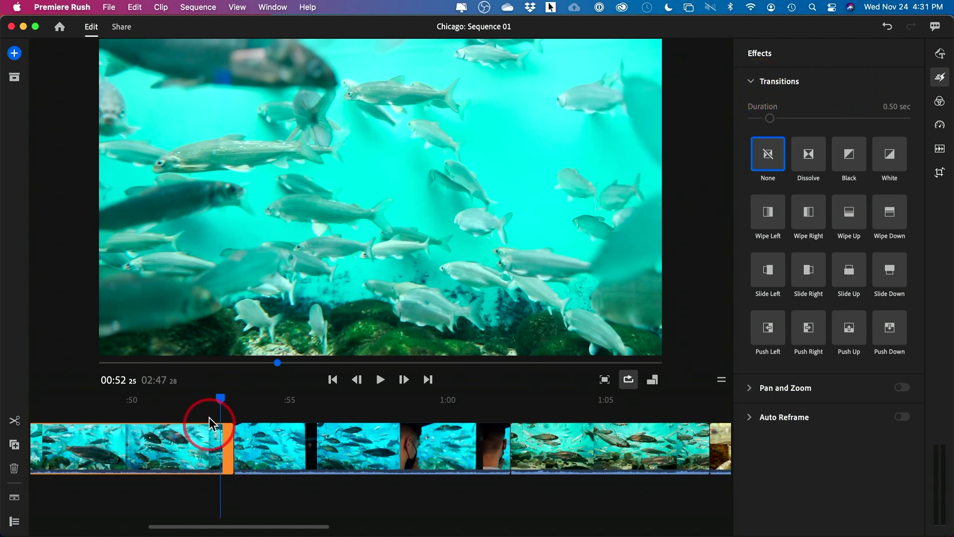
{"action": "left_click_drag", "start_coordinate": [222, 399], "coordinate": [204, 400]}
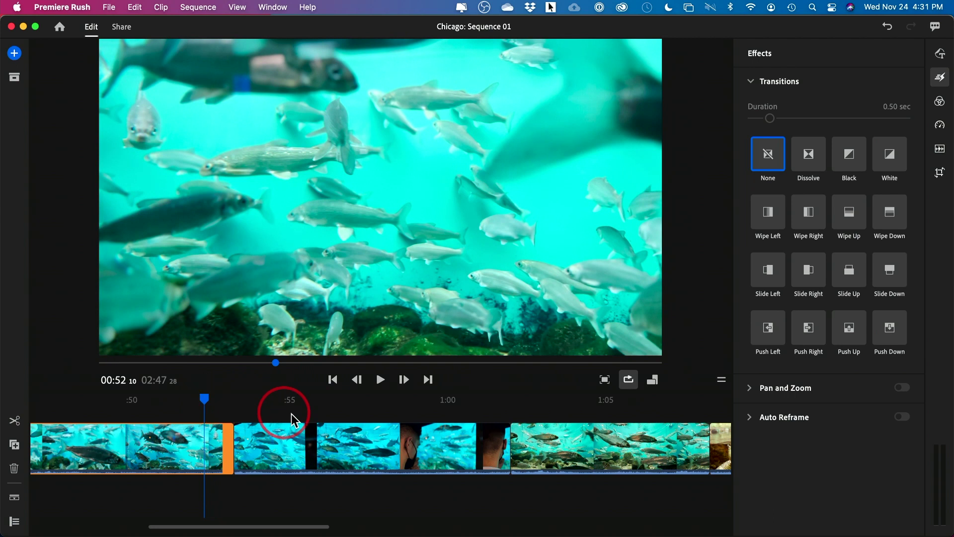
{"action": "key", "text": "space"}
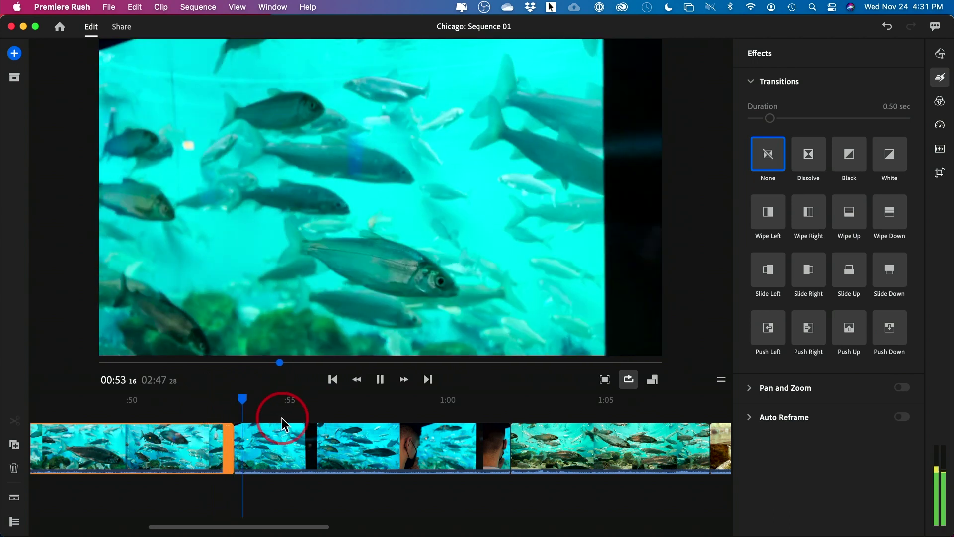
{"action": "left_click", "coordinate": [282, 418]}
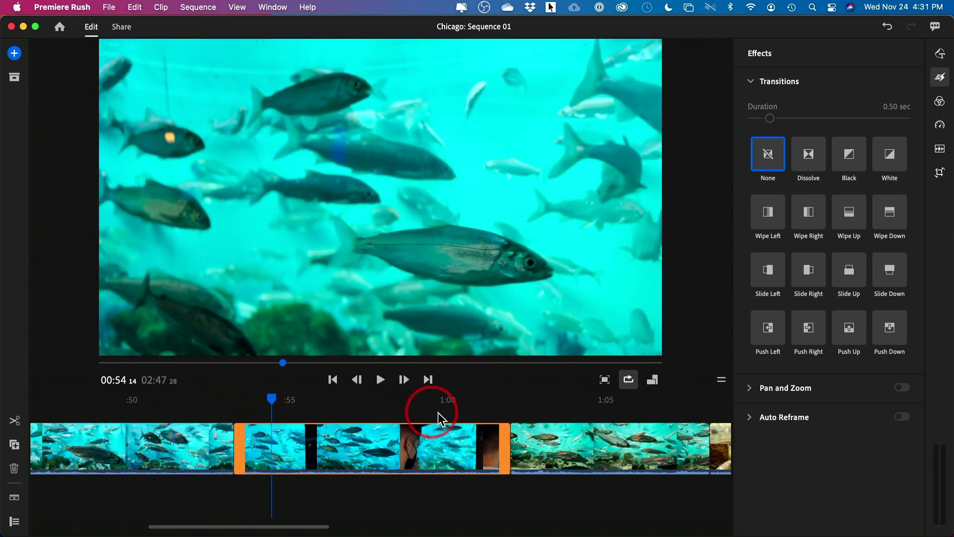
- Play across the cut between the turtle clip and the green fish clip several times, starting around 1 minute 17 seconds
{"action": "scroll", "coordinate": [525, 408], "scroll_direction": "right", "scroll_amount": 10}
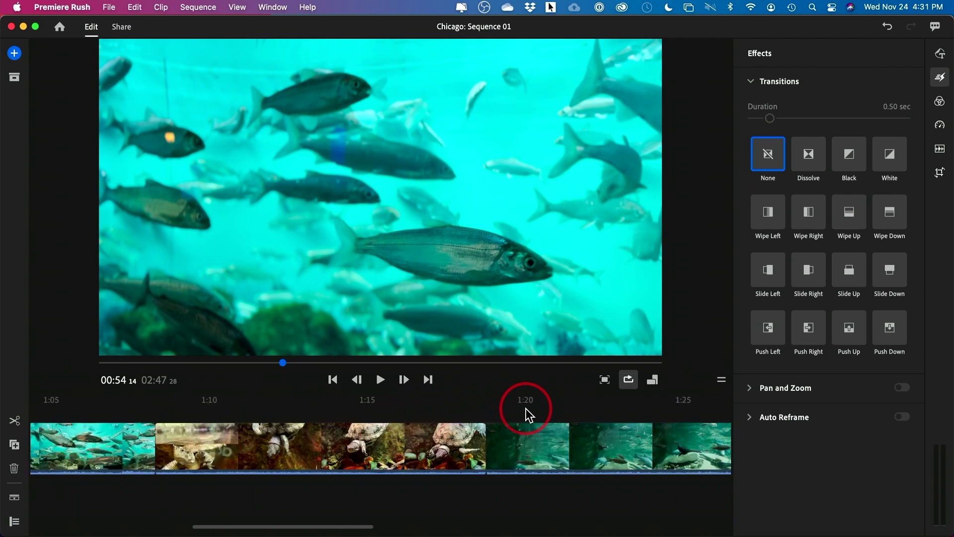
{"action": "left_click", "coordinate": [461, 408]}
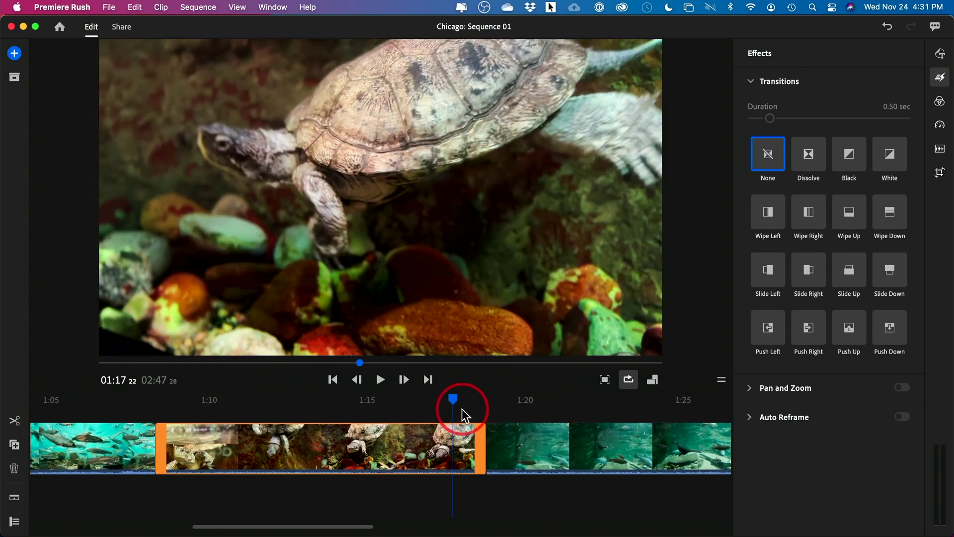
{"action": "key", "text": "space"}
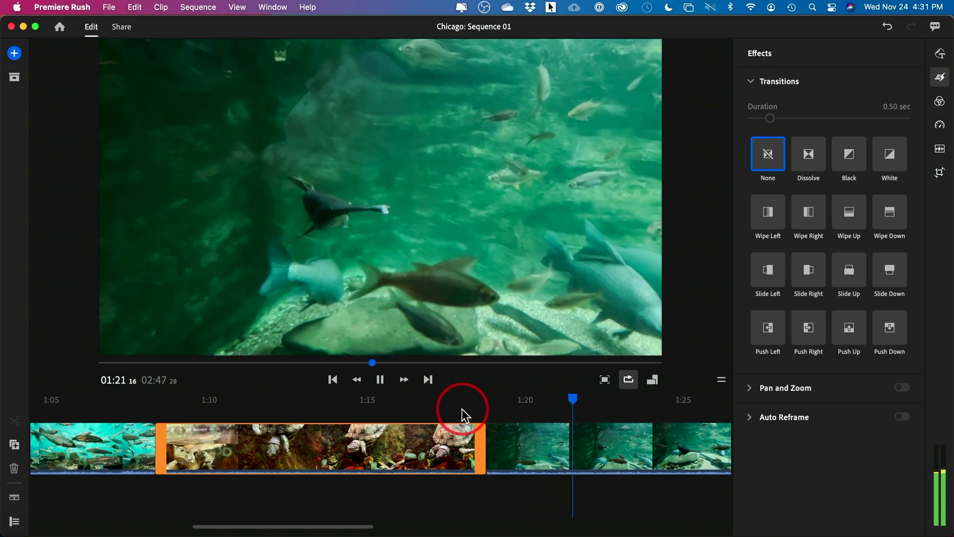
{"action": "key", "text": "space"}
{"action": "left_click", "coordinate": [460, 408]}
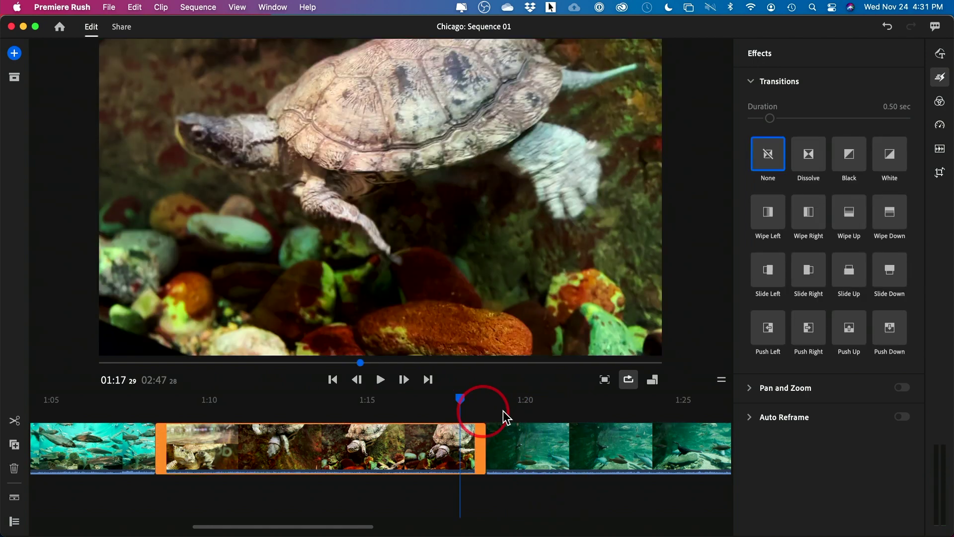
{"action": "left_click_drag", "start_coordinate": [460, 398], "coordinate": [442, 407]}
{"action": "key", "text": "space"}
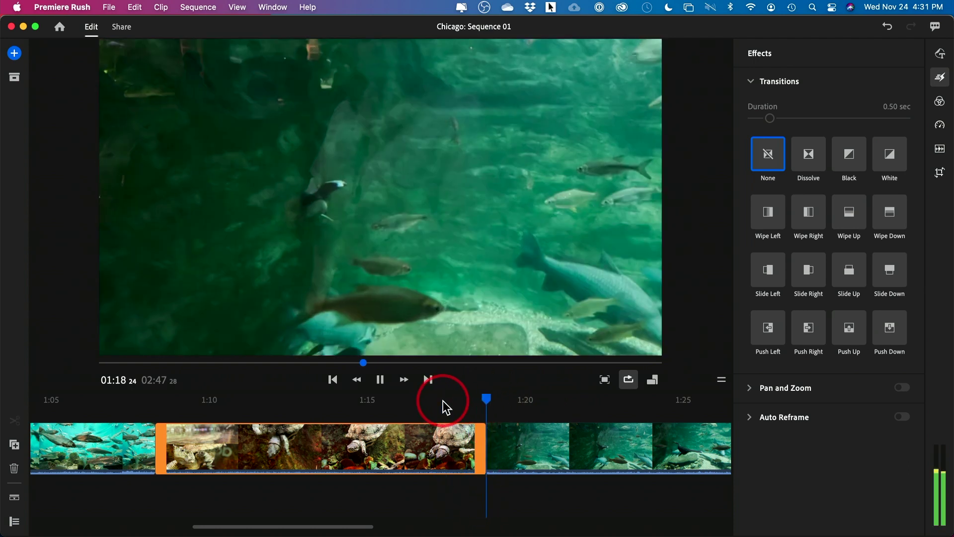
{"action": "left_click", "coordinate": [443, 401]}
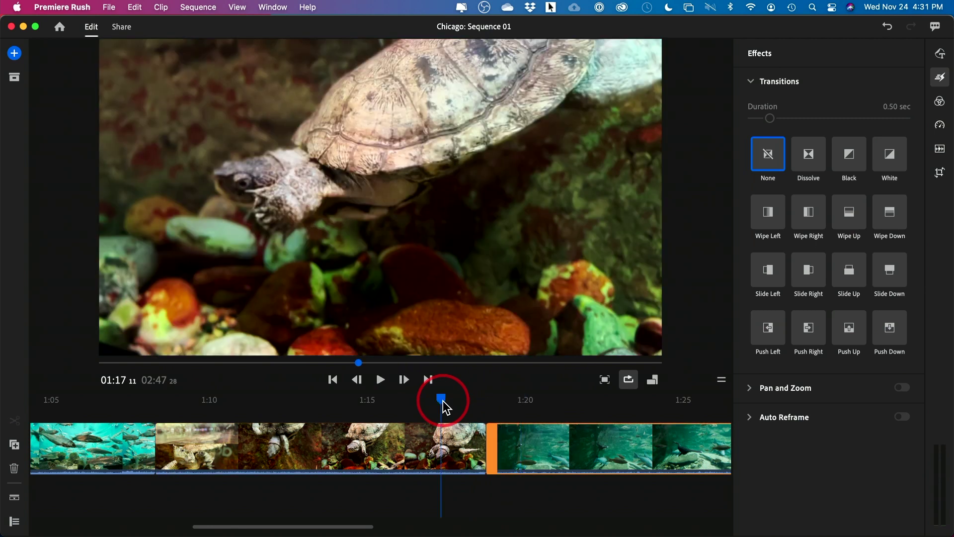
- Apply a Dissolve transition to the turtle clip, play it back, and select the transition at the clip's end
{"action": "left_click", "coordinate": [815, 162]}
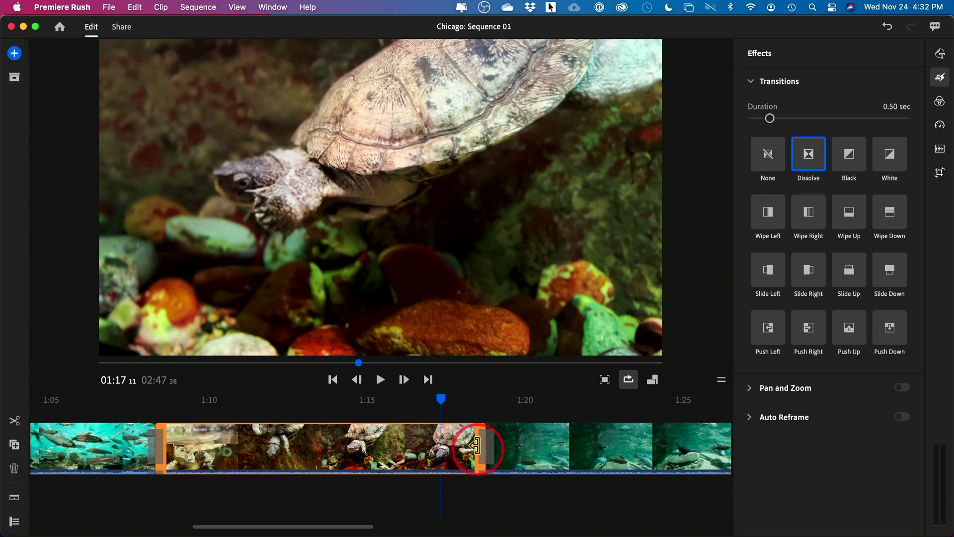
{"action": "key", "text": "space"}
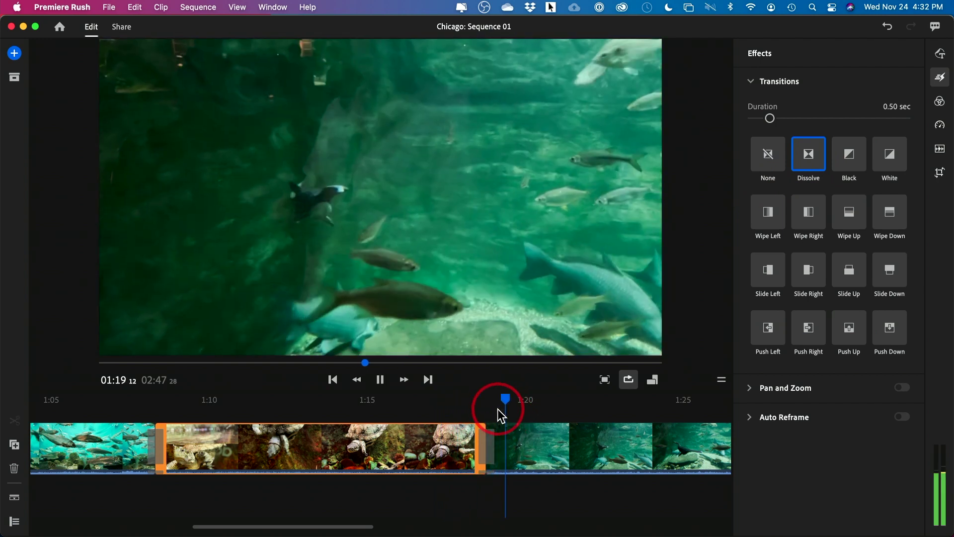
{"action": "left_click", "coordinate": [489, 449]}
{"action": "left_click", "coordinate": [490, 447]}
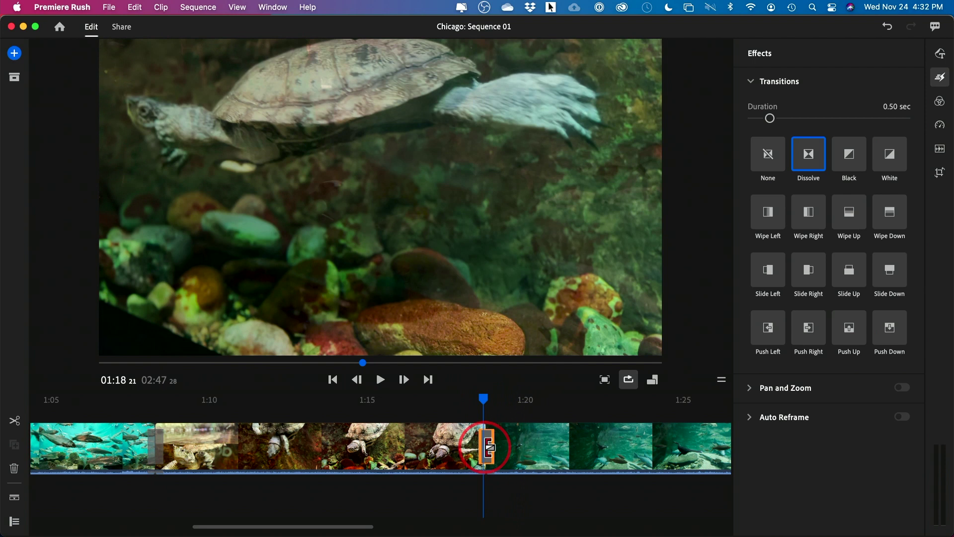
- Change the turtle clip's transitions to Wipe Left and play the wipe into the green fish clip
{"action": "left_click_drag", "start_coordinate": [479, 404], "coordinate": [453, 405]}
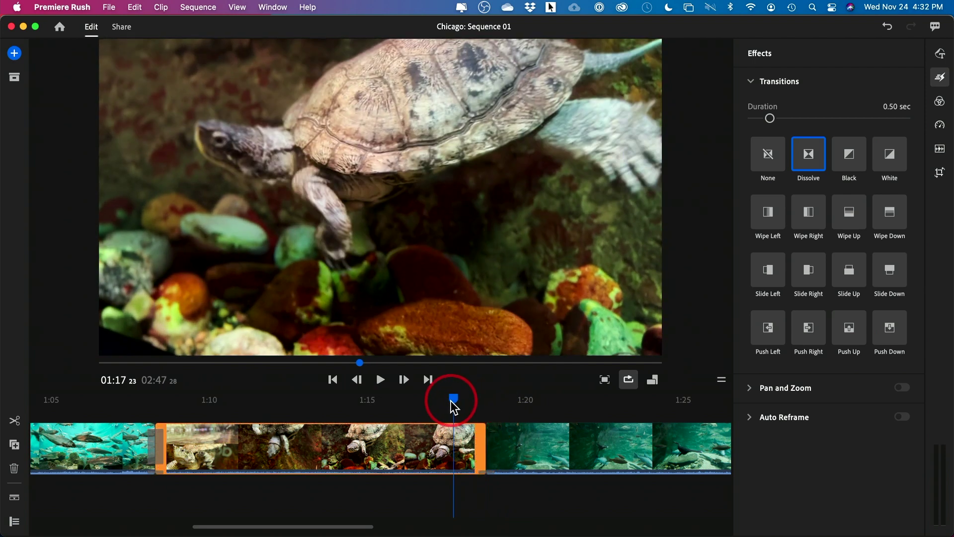
{"action": "left_click", "coordinate": [770, 218]}
{"action": "key", "text": "space"}
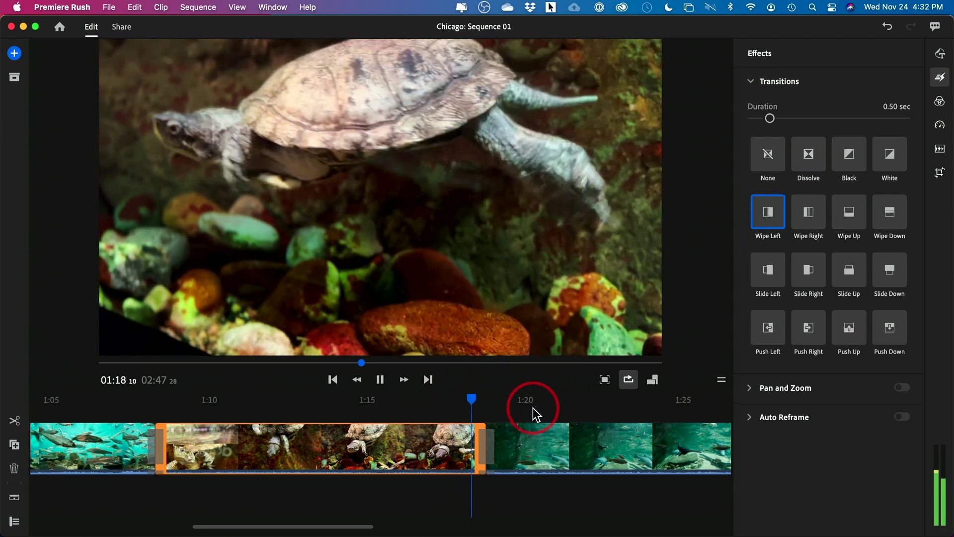
{"action": "left_click", "coordinate": [487, 453]}
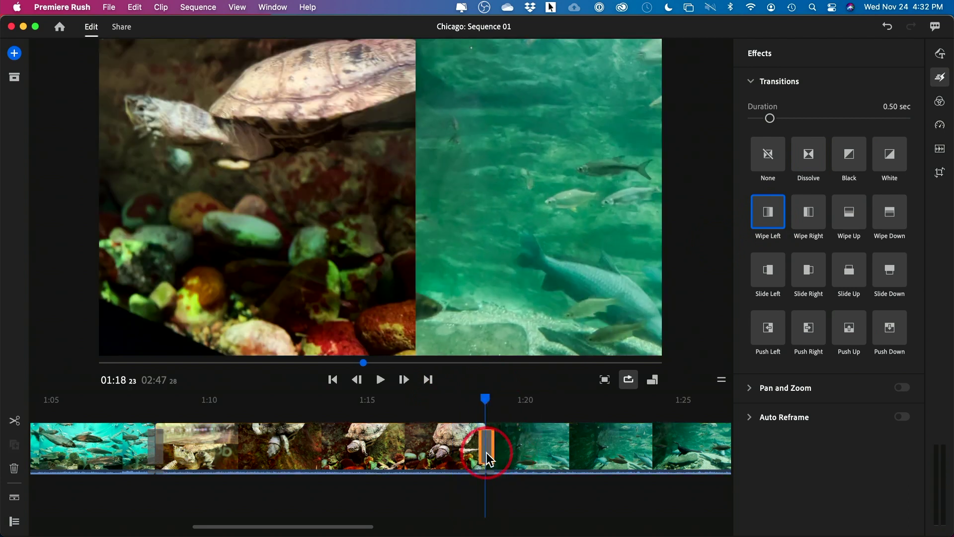
- Apply the Black transition to the turtle clip and set the duration of the transition into the green fish clip to 1.57 seconds
{"action": "left_click", "coordinate": [452, 398]}
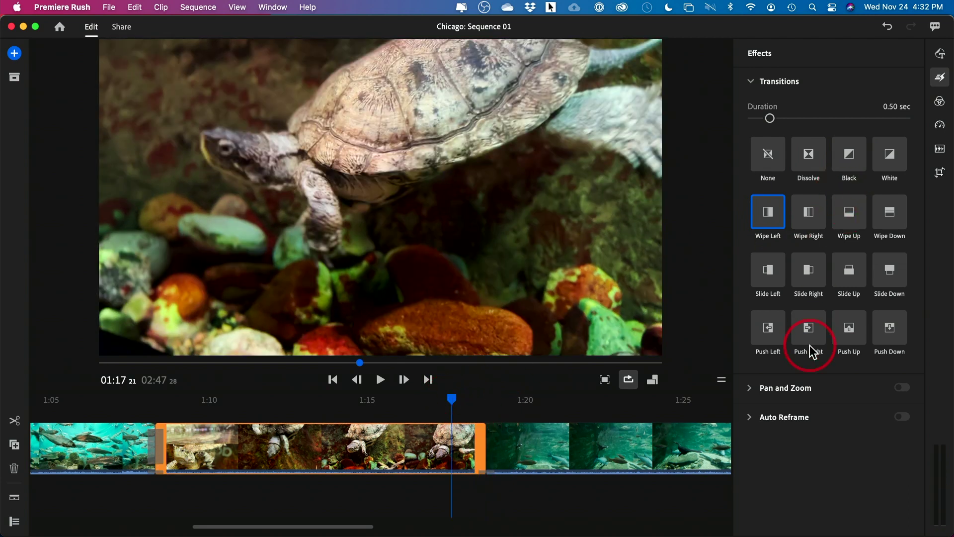
{"action": "left_click", "coordinate": [849, 156]}
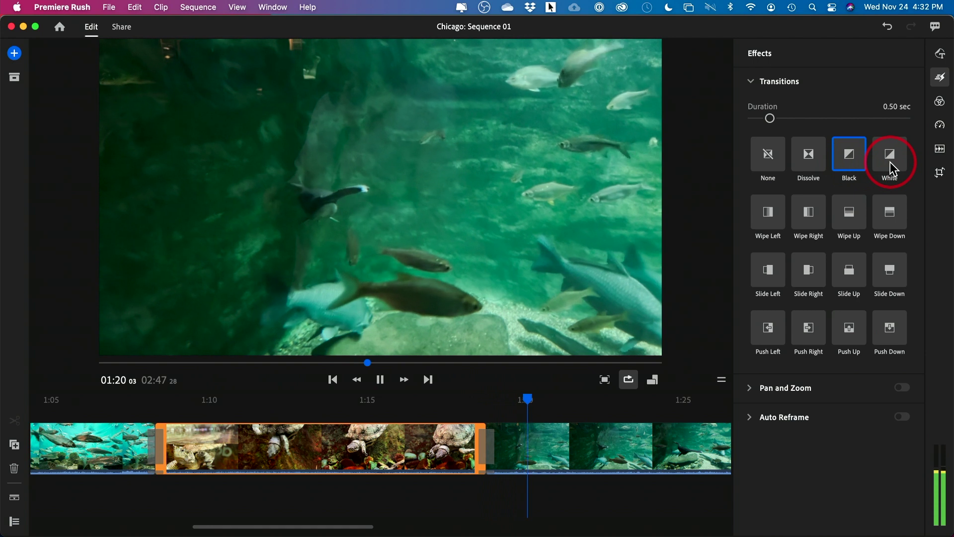
{"action": "key", "text": "space"}
{"action": "left_click_drag", "start_coordinate": [770, 120], "coordinate": [830, 119]}
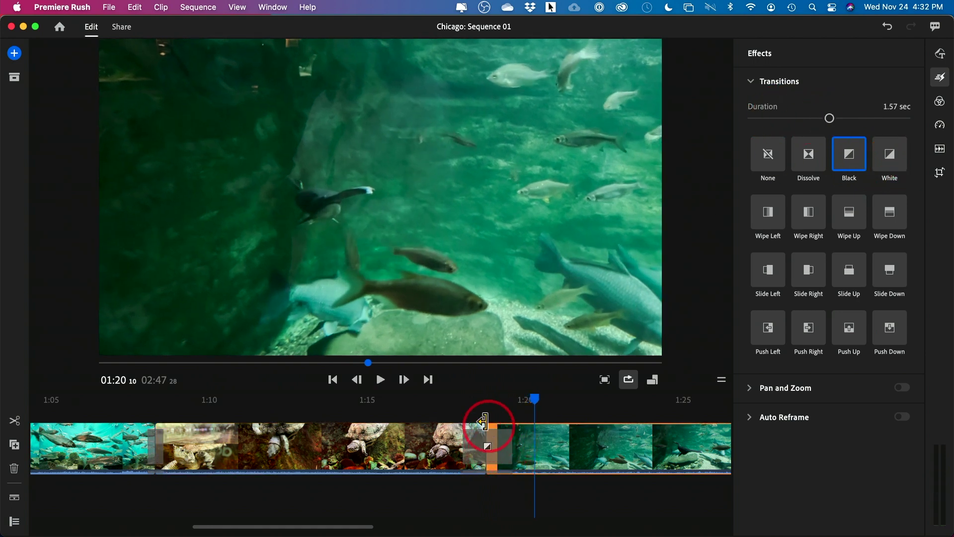
- Lengthen the Black transition into the green fish clip to near the maximum duration and play across the cut
{"action": "left_click", "coordinate": [453, 407]}
{"action": "key", "text": "space"}
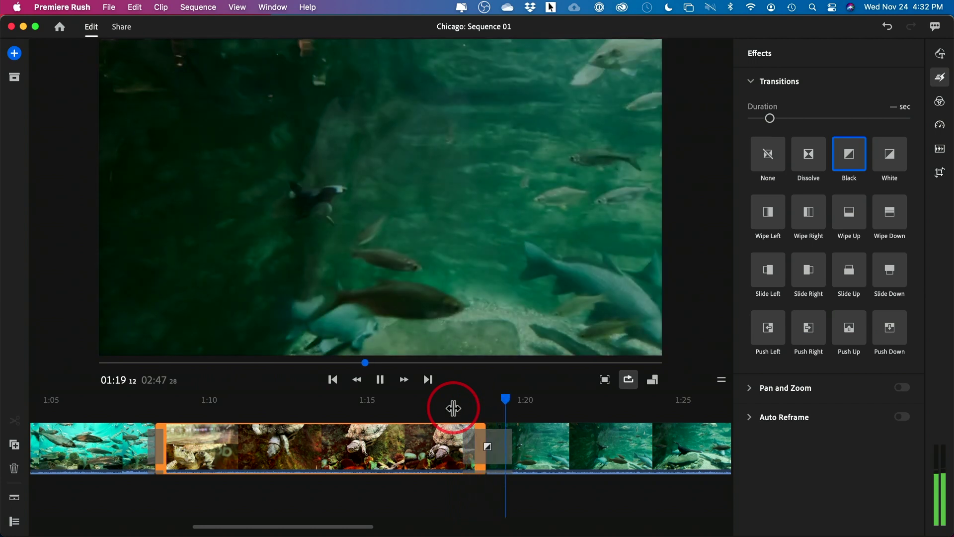
{"action": "left_click", "coordinate": [848, 154]}
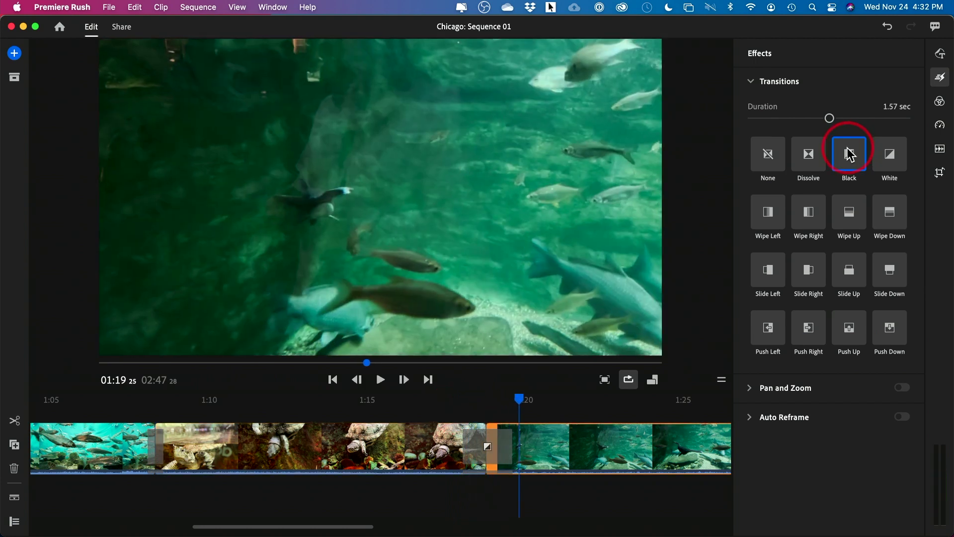
{"action": "left_click", "coordinate": [905, 118]}
{"action": "left_click", "coordinate": [402, 407]}
{"action": "key", "text": "space"}
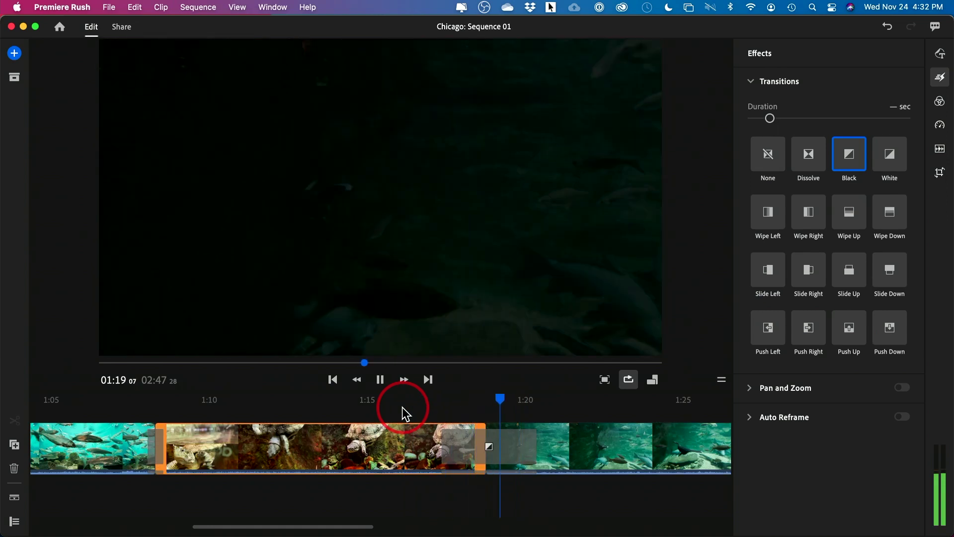
{"action": "key", "text": "space"}
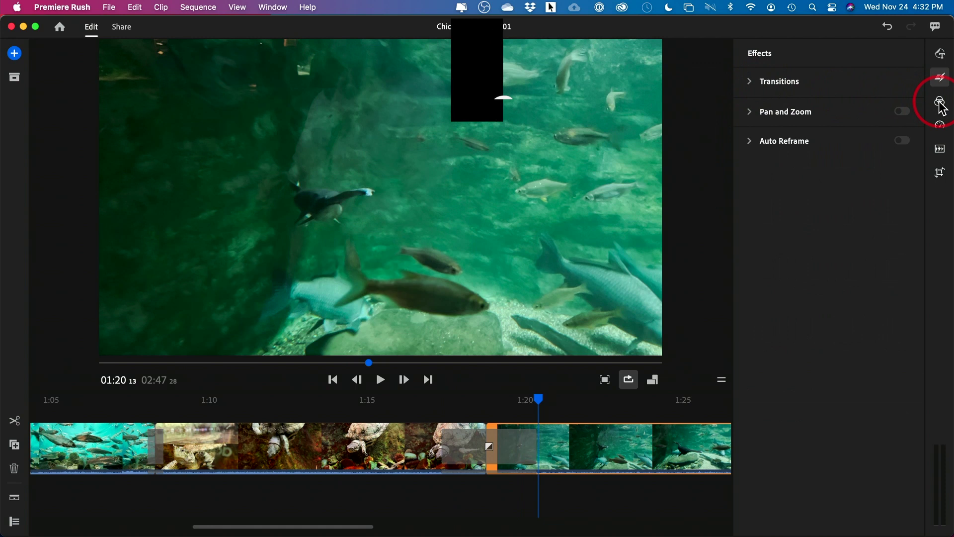
- Show the built-in color presets and move the playhead to about 1:22 within the green fish clip
{"action": "left_click", "coordinate": [938, 103]}
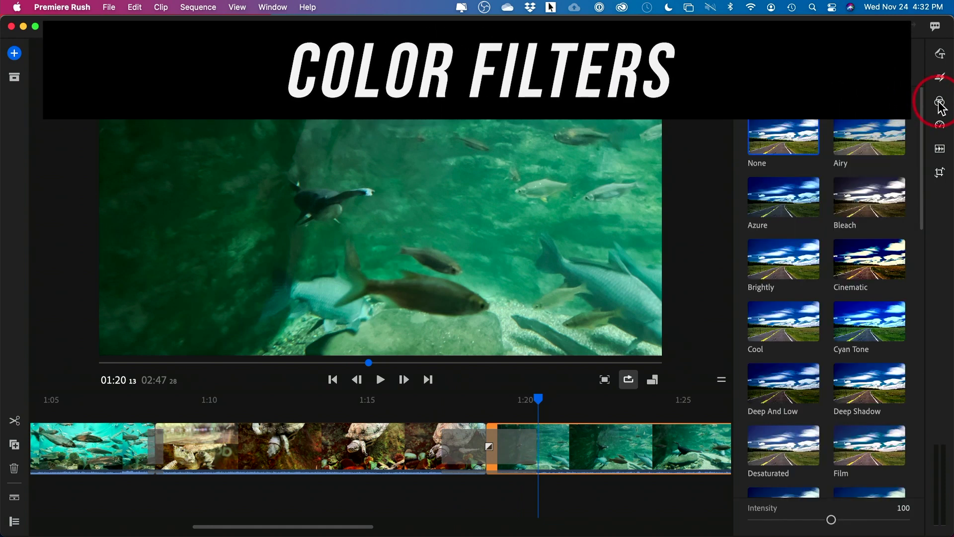
{"action": "left_click", "coordinate": [744, 119]}
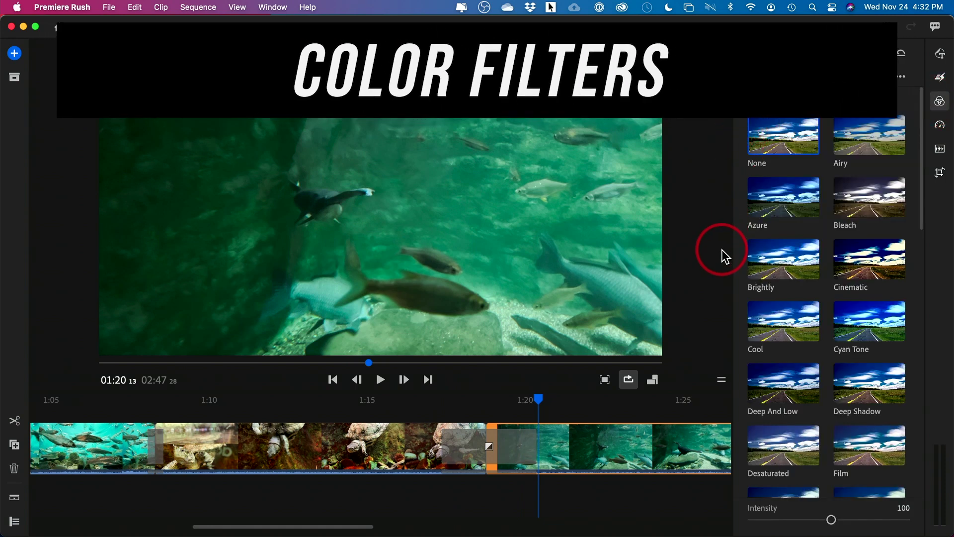
{"action": "scroll", "coordinate": [520, 409], "scroll_direction": "right", "scroll_amount": 5}
{"action": "left_click_drag", "start_coordinate": [359, 399], "coordinate": [427, 399]}
{"action": "left_click", "coordinate": [602, 389]}
- Try the Azure, Brightly, Cinematic, Cool, Cyan Tone, Deep And Low and Deep Shadow presets on the green fish clip, ending with Desaturated
{"action": "left_click", "coordinate": [768, 191]}
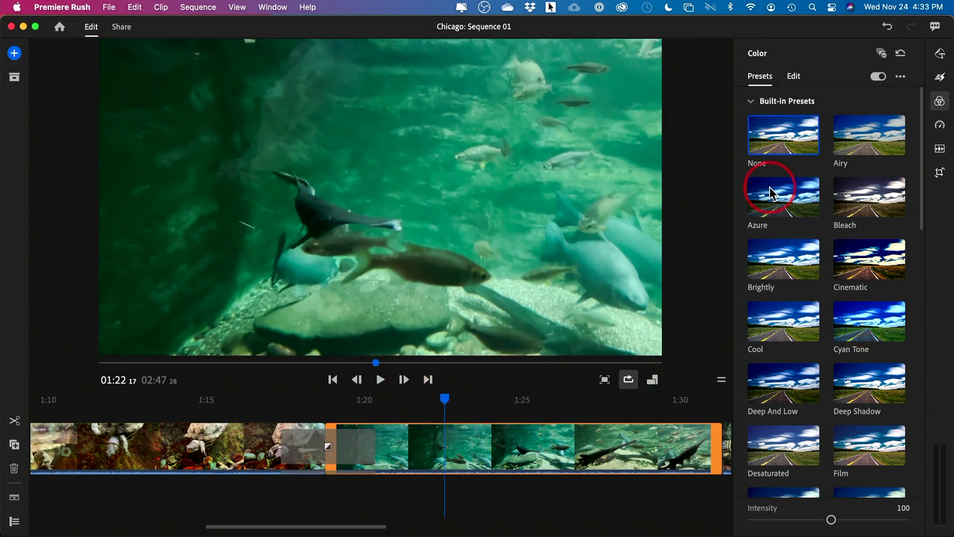
{"action": "left_click", "coordinate": [779, 261]}
{"action": "left_click", "coordinate": [864, 261]}
{"action": "left_click", "coordinate": [776, 334]}
{"action": "left_click", "coordinate": [855, 328]}
{"action": "left_click", "coordinate": [777, 395]}
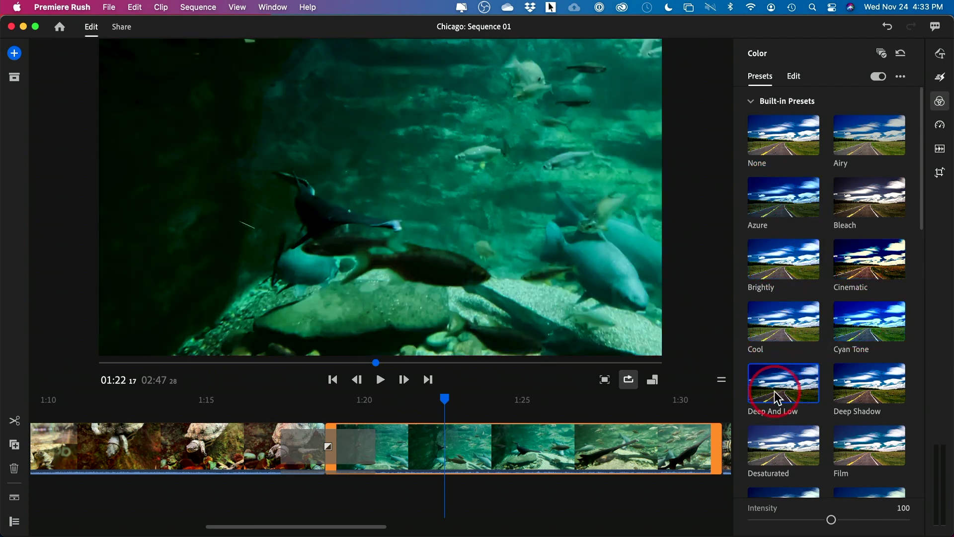
{"action": "left_click", "coordinate": [867, 393]}
{"action": "left_click", "coordinate": [768, 451]}
- Apply the Deep And Low color preset to the striped fish clip, with the playhead at about 1:32
{"action": "left_click", "coordinate": [477, 410]}
{"action": "left_click", "coordinate": [667, 413]}
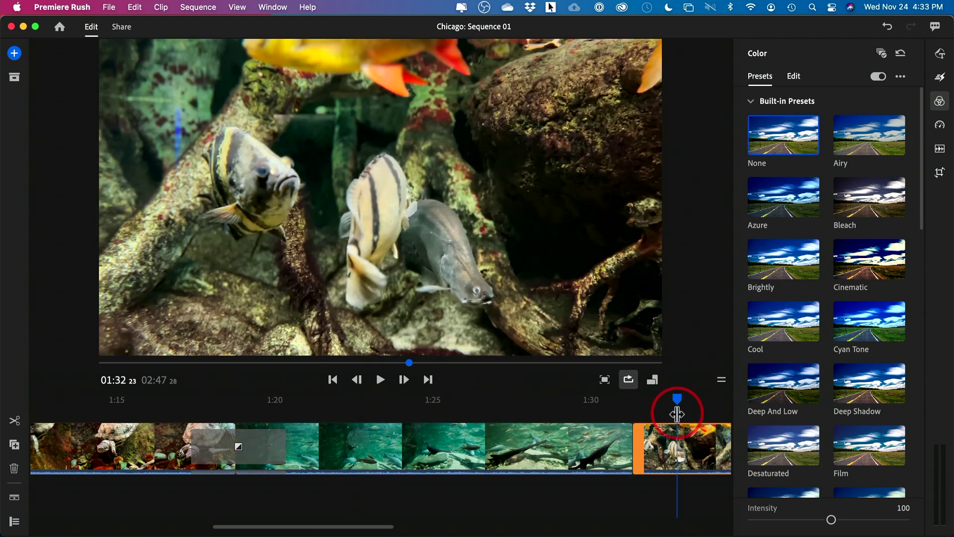
{"action": "left_click", "coordinate": [780, 381]}
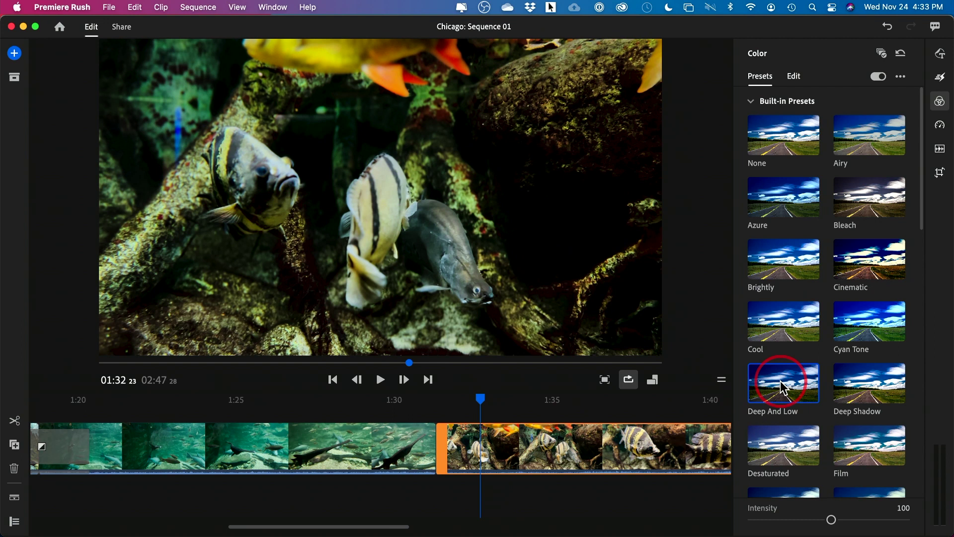
- Undo the Deep And Low preset on the striped fish clip and redo it
{"action": "left_click", "coordinate": [135, 6]}
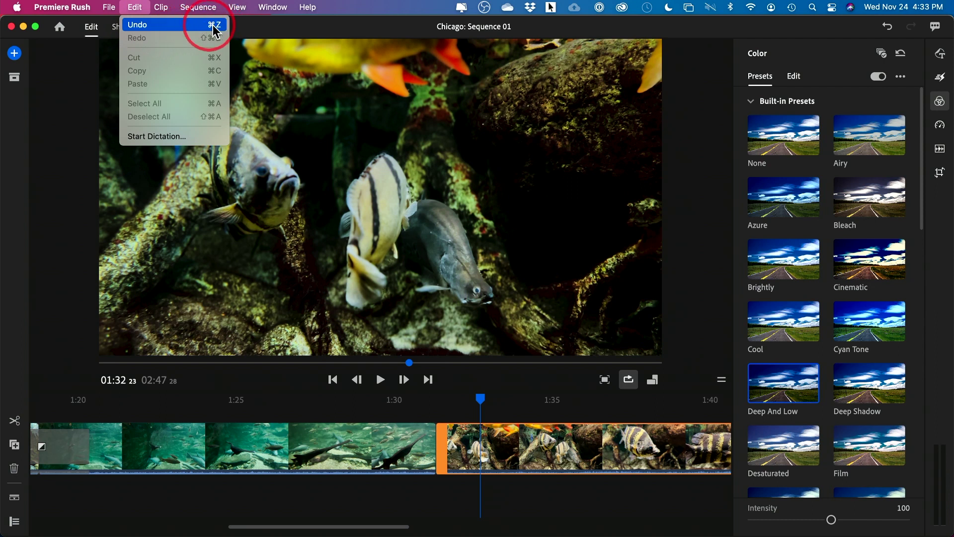
{"action": "left_click", "coordinate": [173, 23]}
{"action": "left_click", "coordinate": [137, 7]}
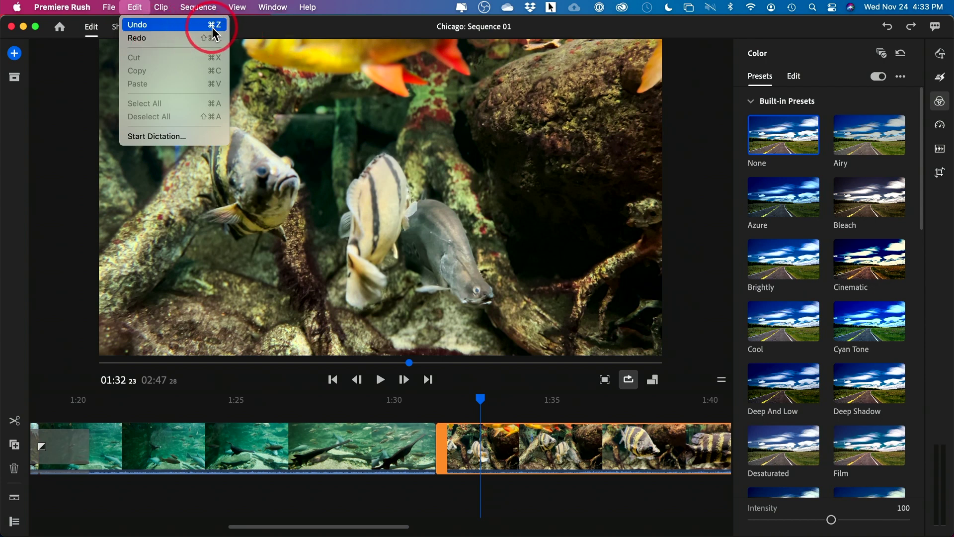
{"action": "left_click", "coordinate": [168, 36]}
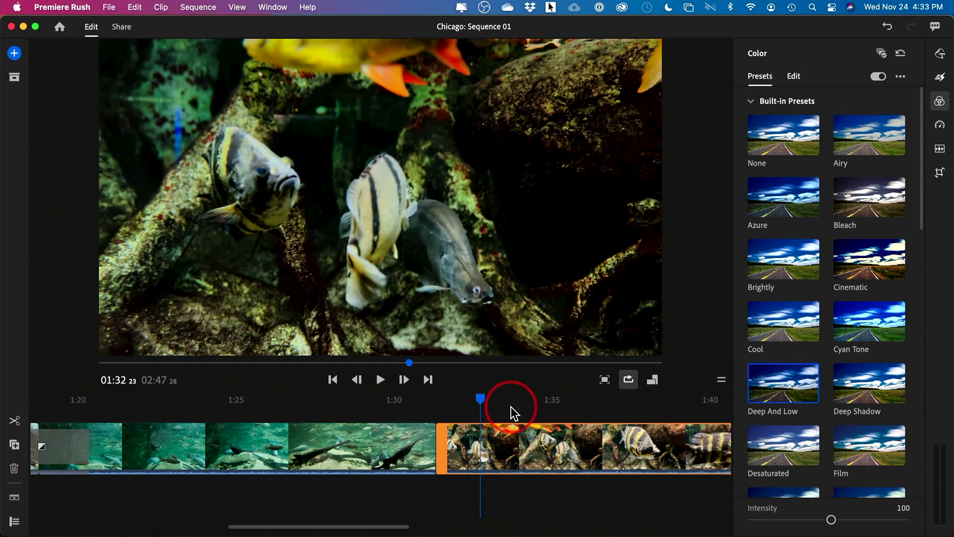
- Open the graphics template browser and look through the titles, transition graphics and overlays
{"action": "left_click_drag", "start_coordinate": [721, 380], "coordinate": [722, 378]}
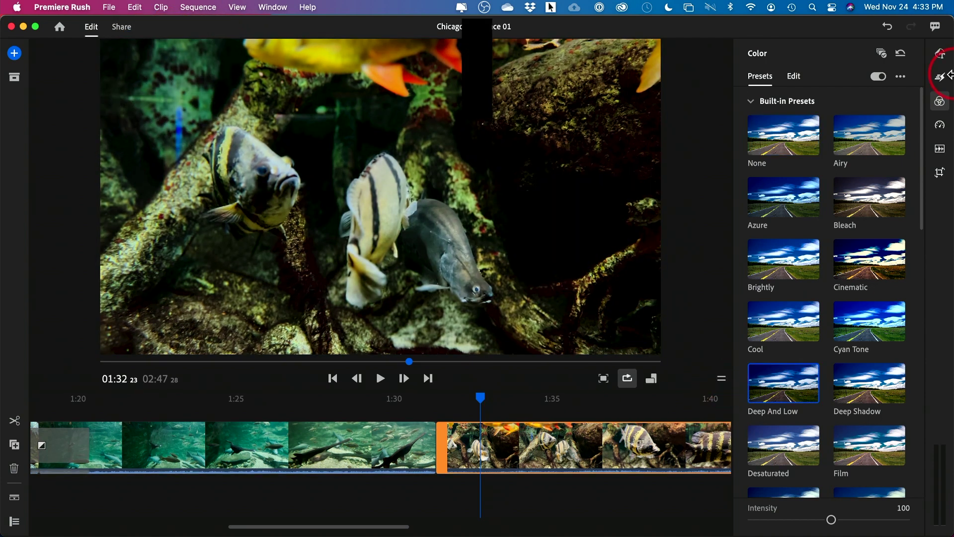
{"action": "left_click", "coordinate": [939, 100]}
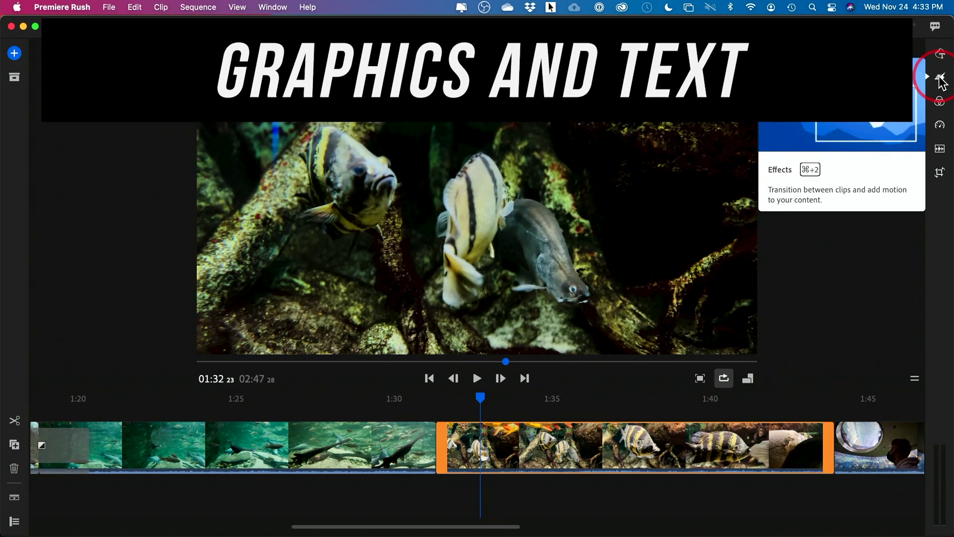
{"action": "left_click", "coordinate": [940, 55]}
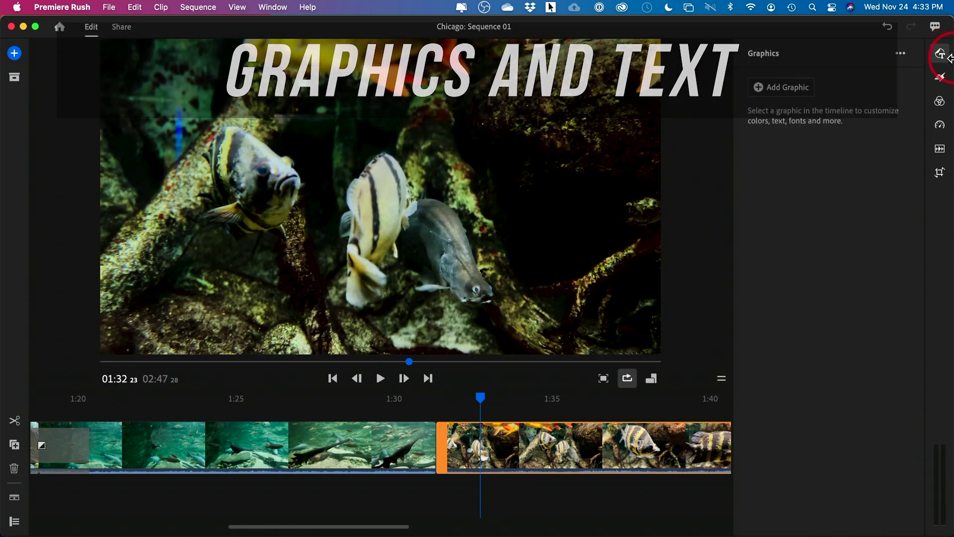
{"action": "left_click", "coordinate": [780, 82]}
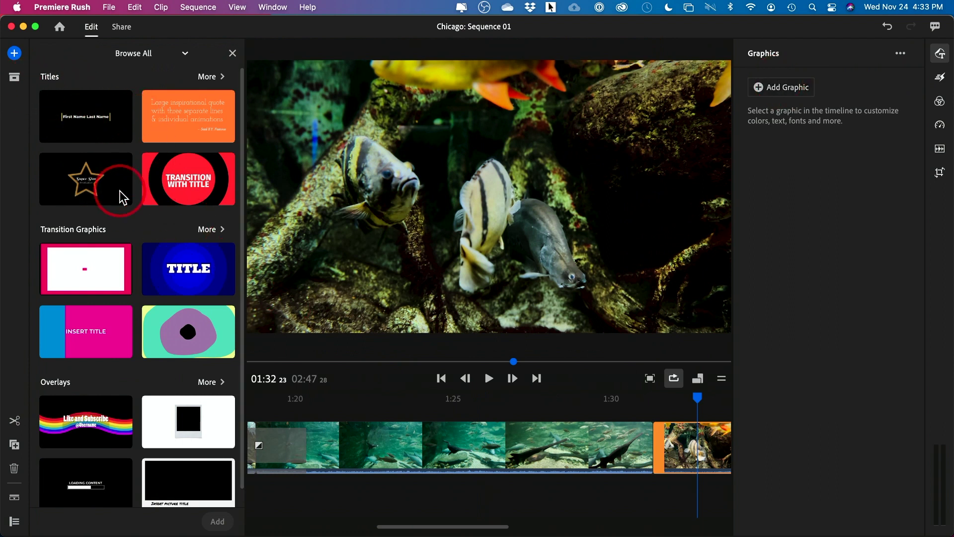
{"action": "scroll", "coordinate": [133, 304], "scroll_direction": "down", "scroll_amount": 1}
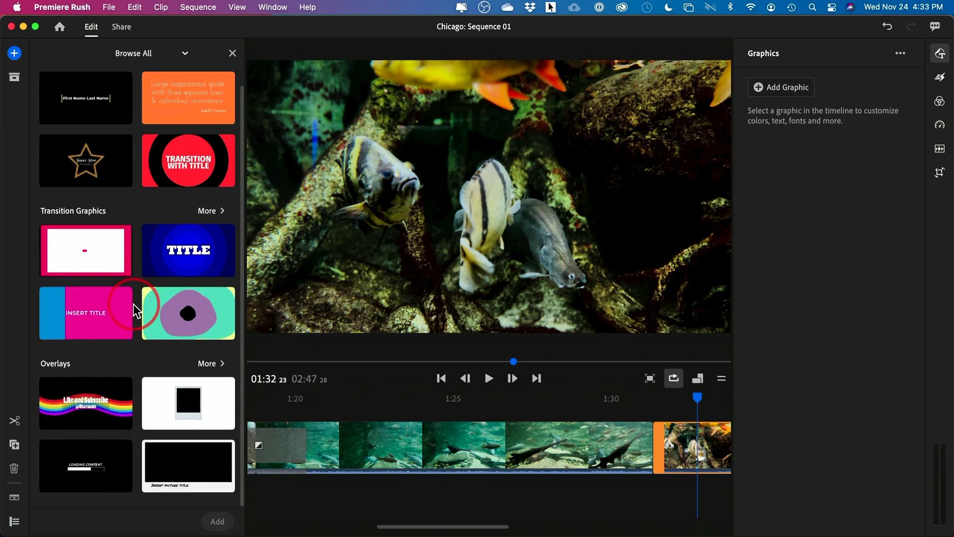
{"action": "scroll", "coordinate": [98, 388], "scroll_direction": "up", "scroll_amount": 1}
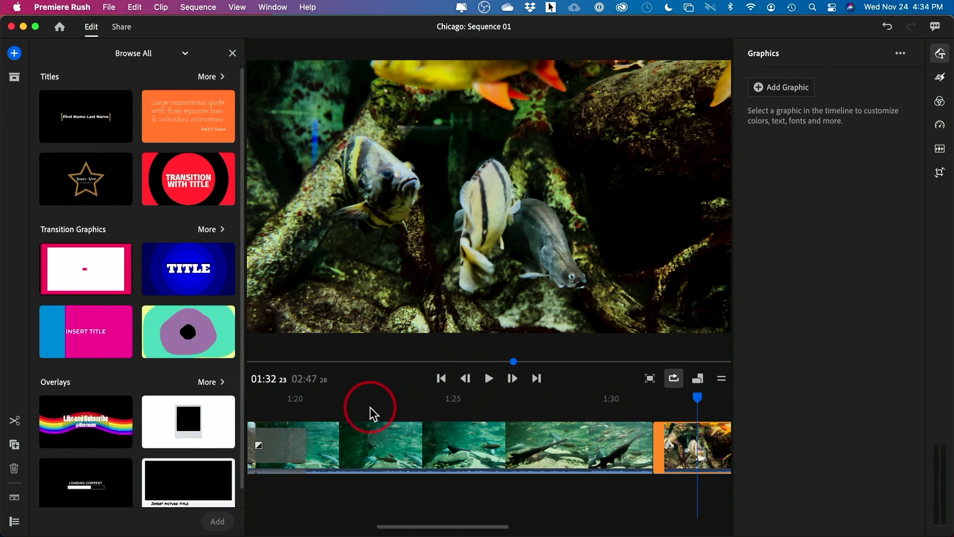
- Add the Transition With Title graphic above the first clip at the start of the sequence and play it back
{"action": "scroll", "coordinate": [369, 411], "scroll_direction": "left", "scroll_amount": 10}
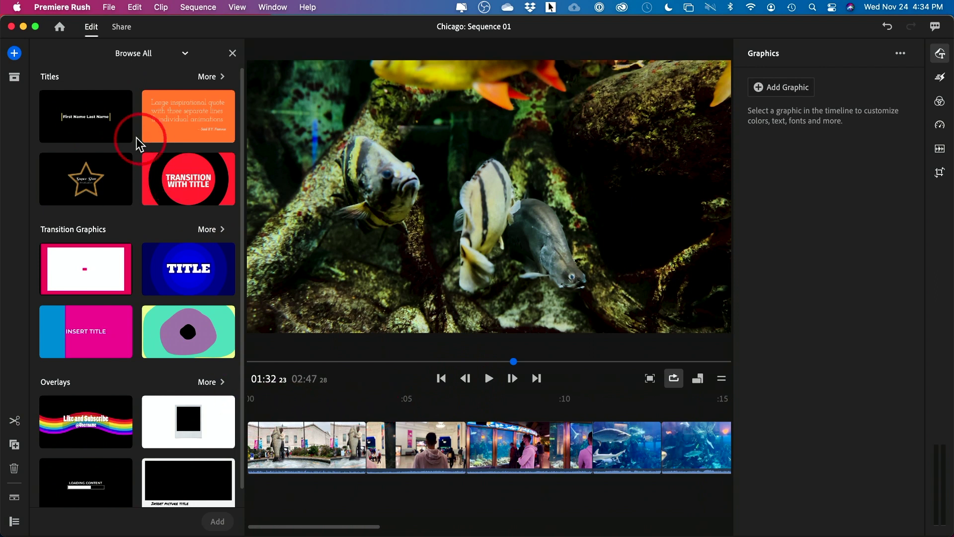
{"action": "left_click", "coordinate": [75, 116]}
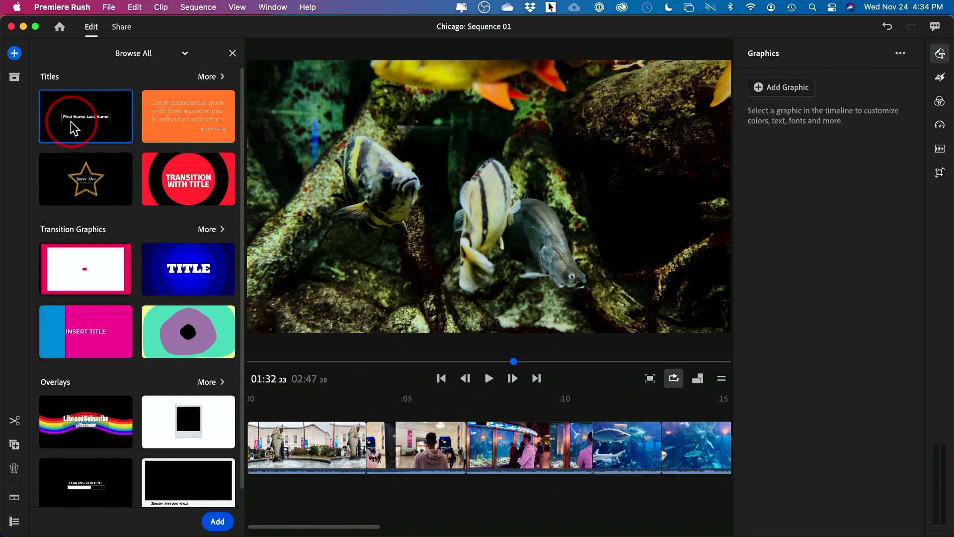
{"action": "left_click_drag", "start_coordinate": [179, 184], "coordinate": [252, 412]}
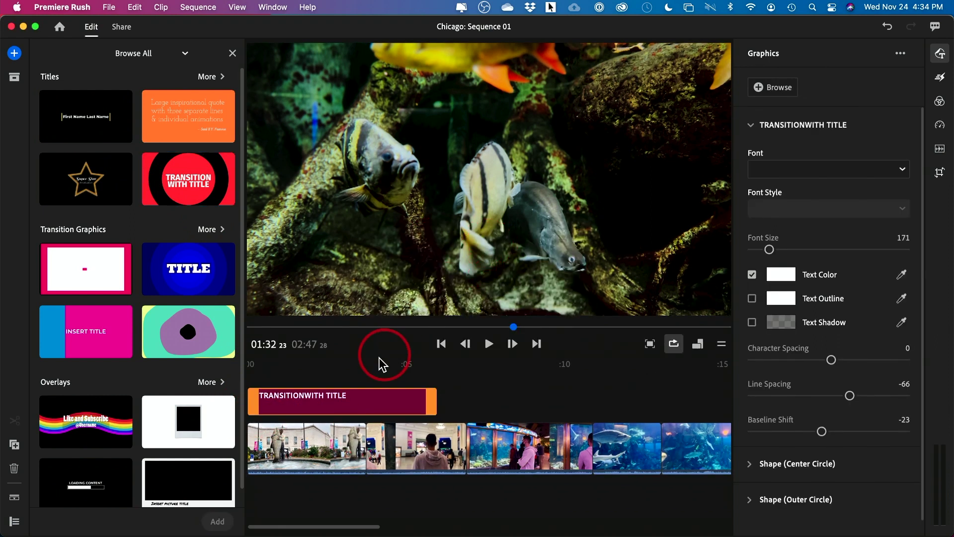
{"action": "left_click", "coordinate": [276, 366]}
{"action": "key", "text": "space"}
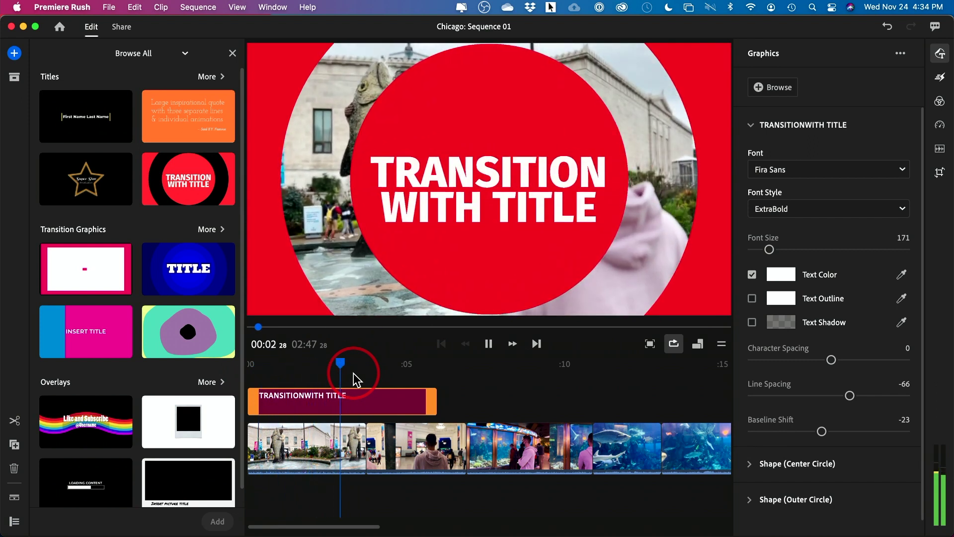
{"action": "key", "text": "space"}
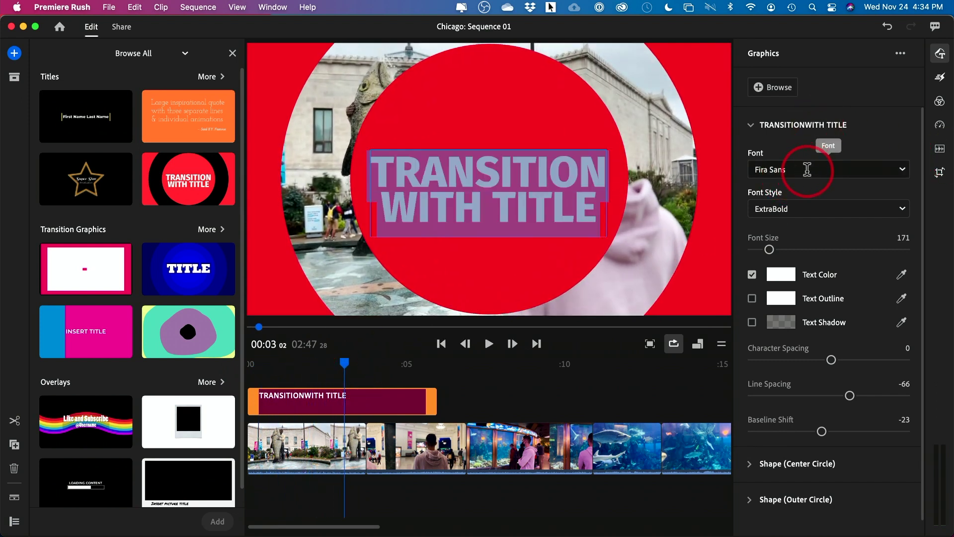
- Replace the graphic's title text with DAY IN CHICAGO on two lines
{"action": "left_click", "coordinate": [503, 181]}
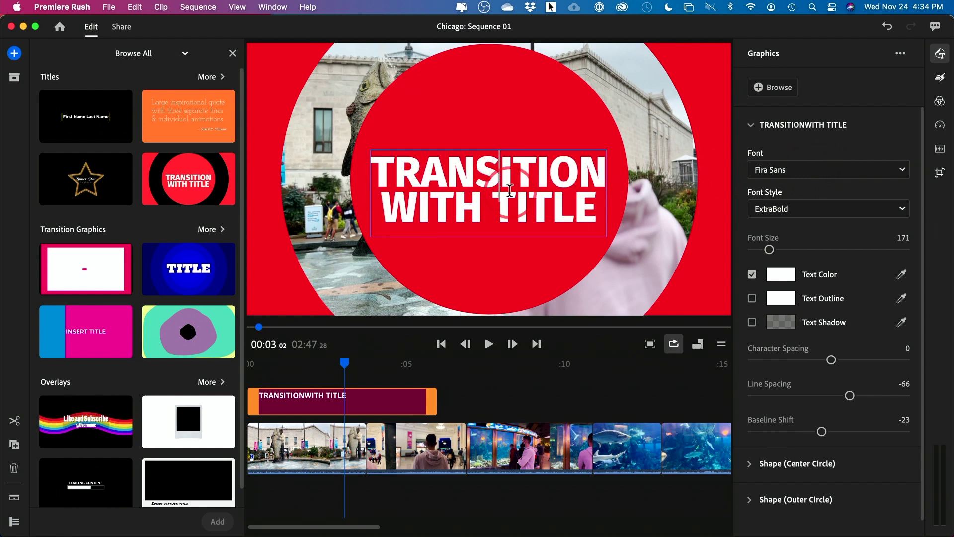
{"action": "left_click_drag", "start_coordinate": [601, 208], "coordinate": [378, 164]}
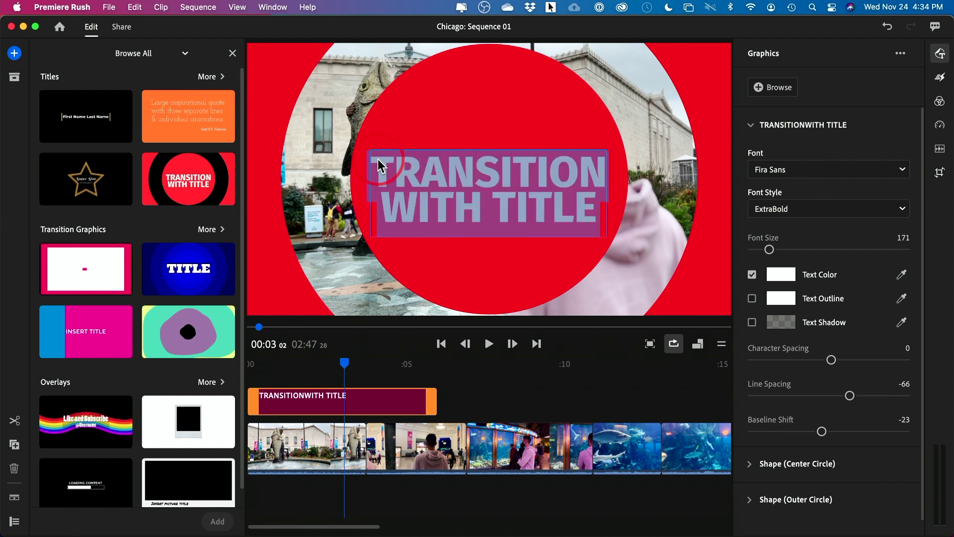
{"action": "key", "text": "BackSpace"}
{"action": "type", "text": "chica"}
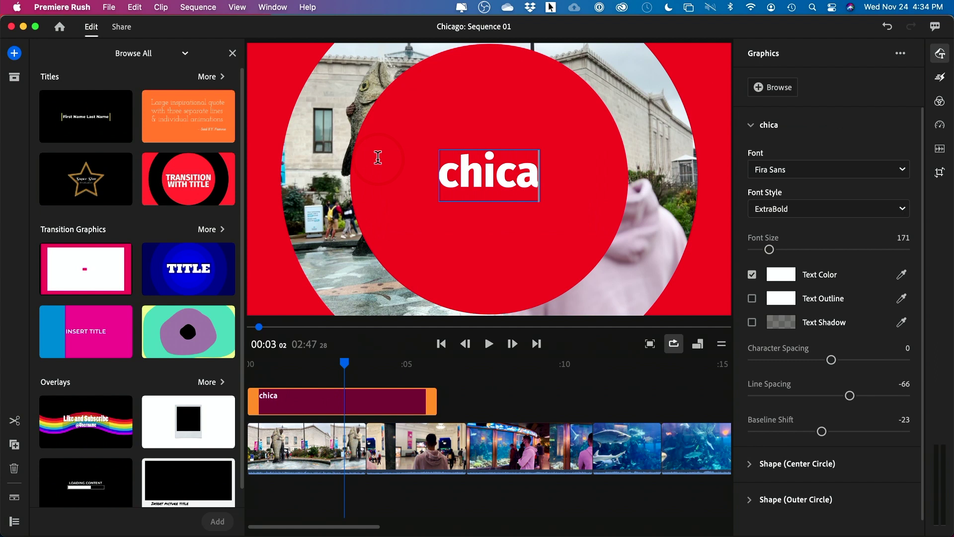
{"action": "key", "text": "BackSpace"}
{"action": "key", "text": "BackSpace"}
{"action": "key", "text": "BackSpace"}
{"action": "key", "text": "BackSpace"}
- Change the center circle's shape color to blue and try its shape outline on and off
{"action": "left_click", "coordinate": [823, 485]}
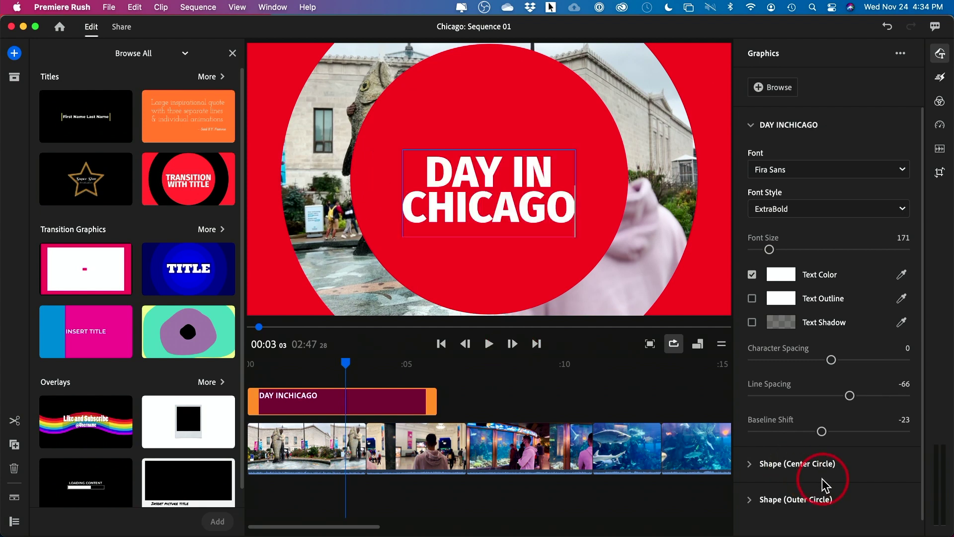
{"action": "scroll", "coordinate": [823, 484], "scroll_direction": "down", "scroll_amount": 1}
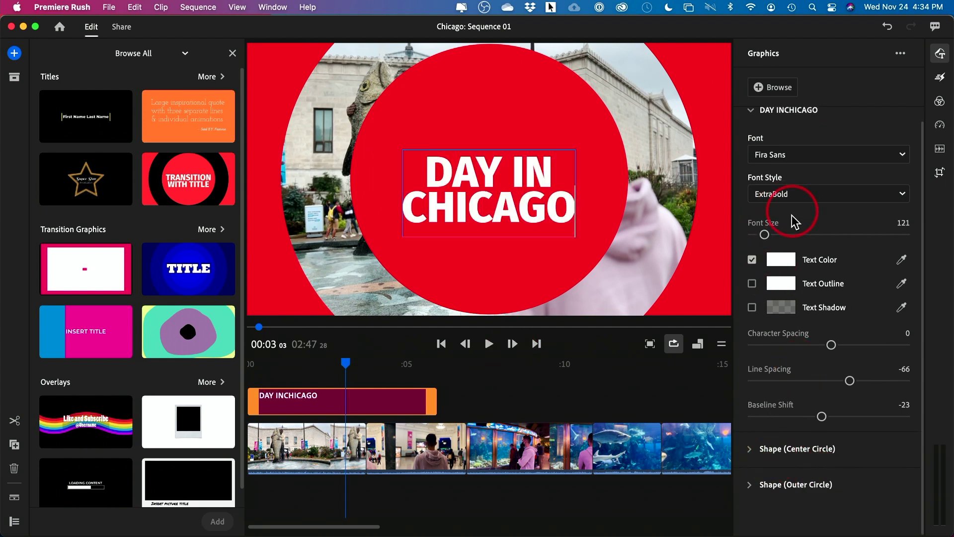
{"action": "left_click", "coordinate": [754, 451]}
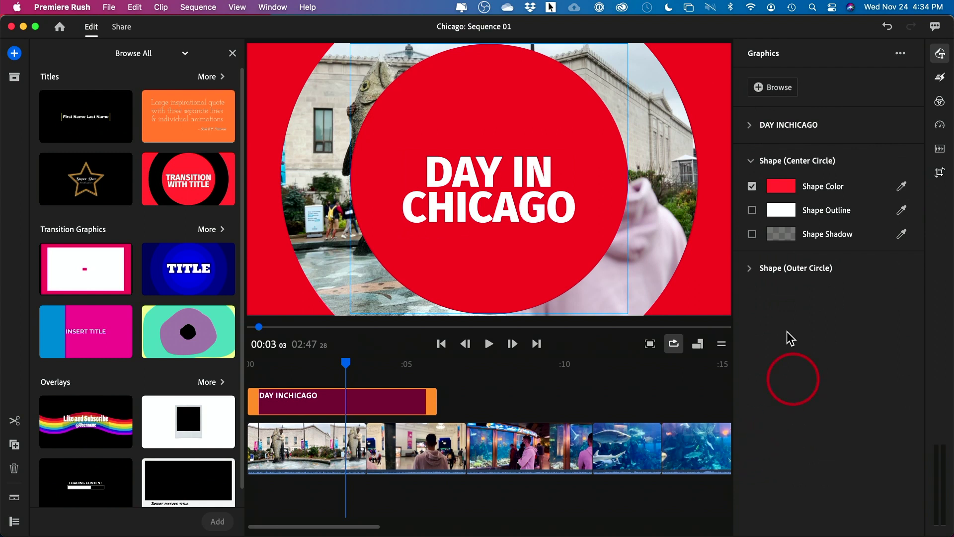
{"action": "left_click", "coordinate": [776, 187]}
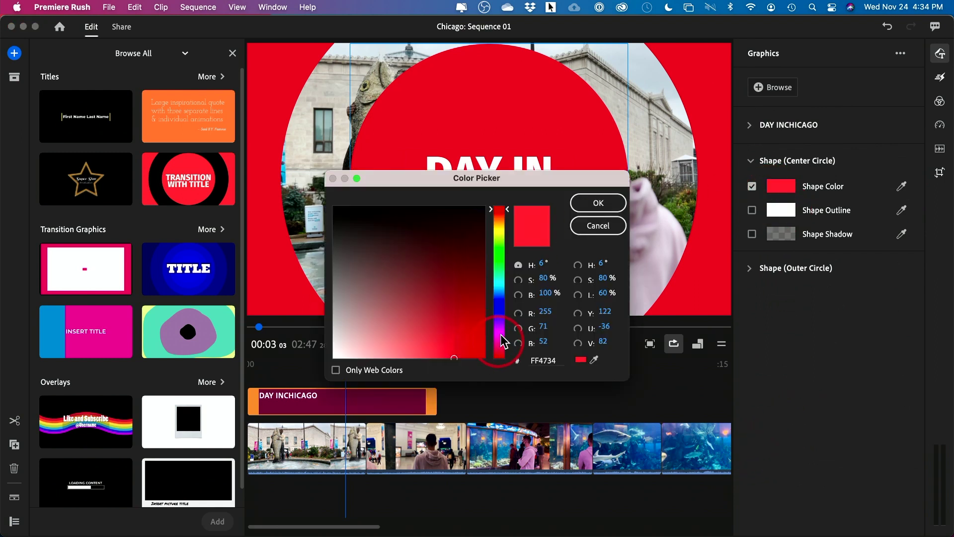
{"action": "left_click", "coordinate": [499, 310]}
{"action": "left_click", "coordinate": [599, 202]}
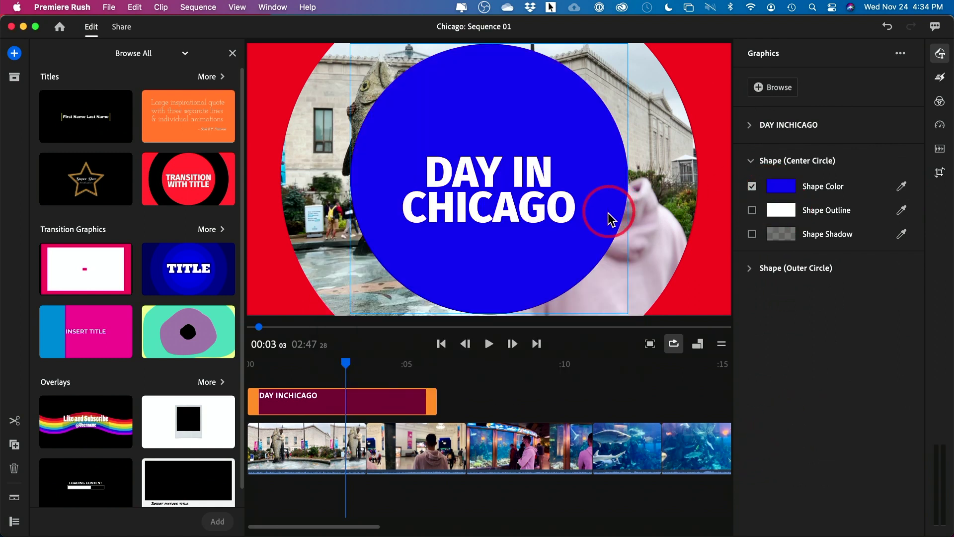
{"action": "left_click", "coordinate": [752, 209]}
{"action": "left_click", "coordinate": [752, 210]}
- Look through the graphics template categories, including Titles and Transition Graphics, and close the graphics settings
{"action": "left_click", "coordinate": [368, 379]}
{"action": "left_click", "coordinate": [78, 116]}
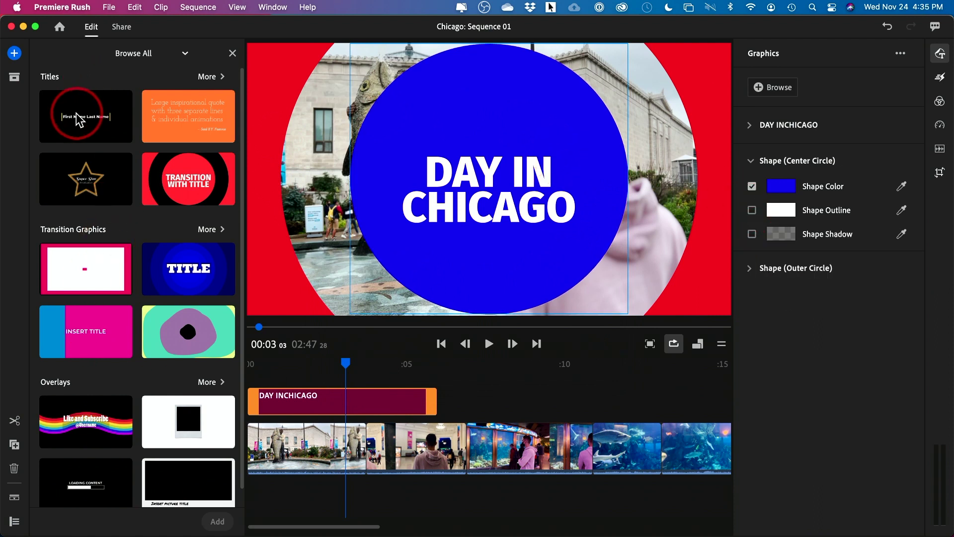
{"action": "left_click", "coordinate": [196, 79]}
{"action": "left_click", "coordinate": [133, 57]}
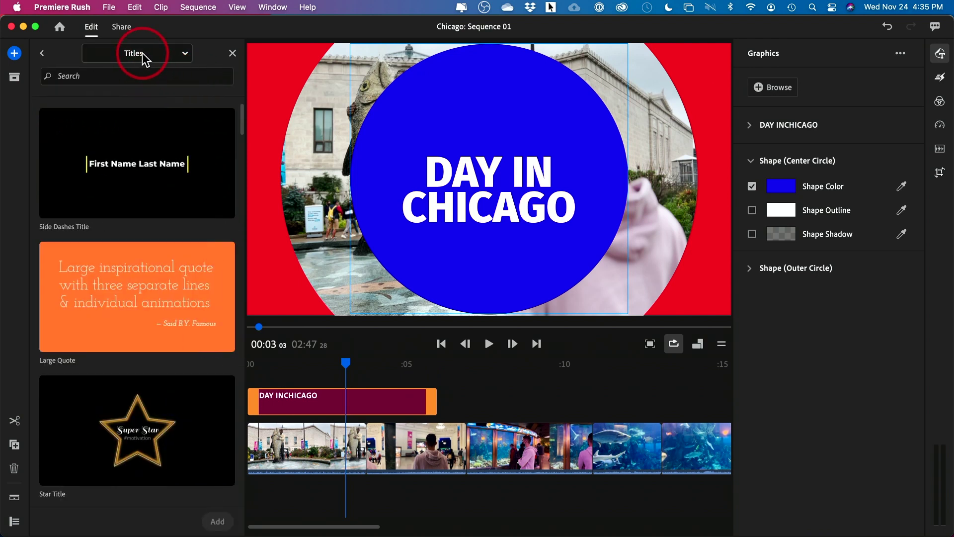
{"action": "left_click", "coordinate": [126, 120]}
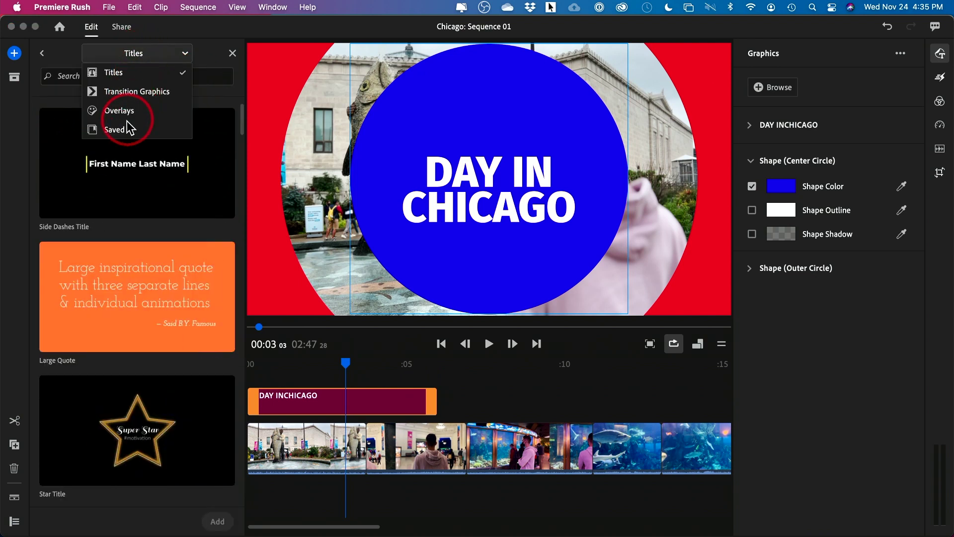
{"action": "left_click", "coordinate": [123, 94]}
{"action": "left_click", "coordinate": [139, 57]}
{"action": "left_click", "coordinate": [122, 73]}
{"action": "left_click", "coordinate": [134, 57]}
{"action": "left_click", "coordinate": [134, 57]}
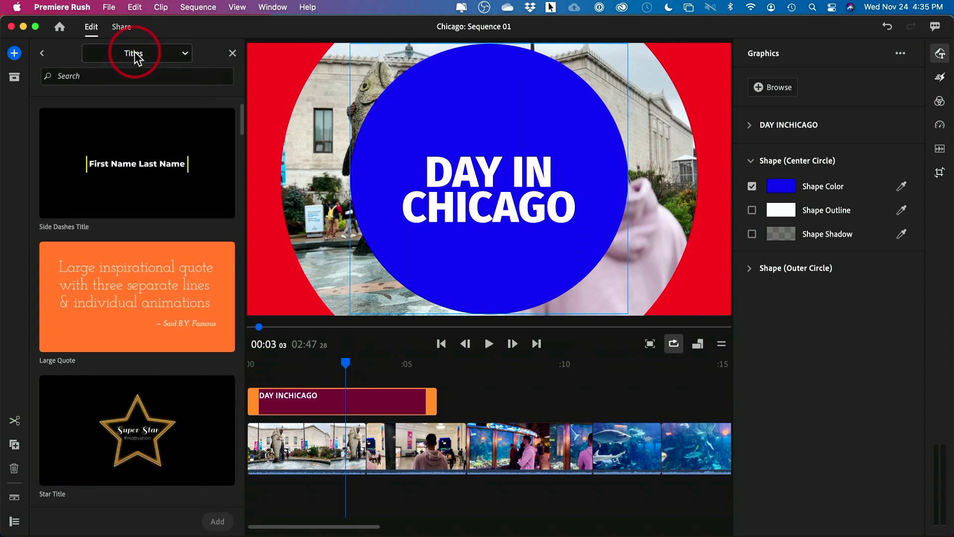
{"action": "left_click", "coordinate": [940, 56]}
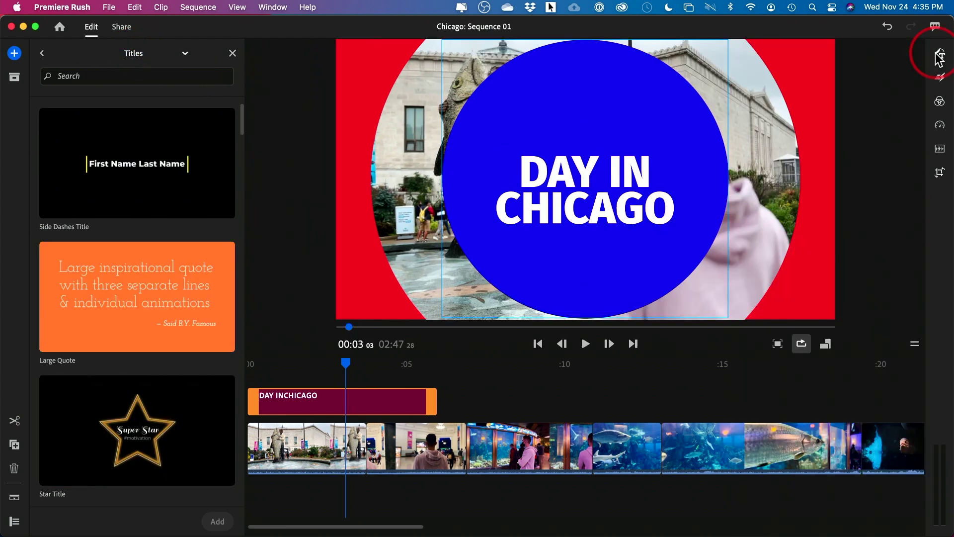
- Lower the clip volume to 0 on the third clip, showing the man in front of the aquarium tanks
{"action": "left_click", "coordinate": [491, 412]}
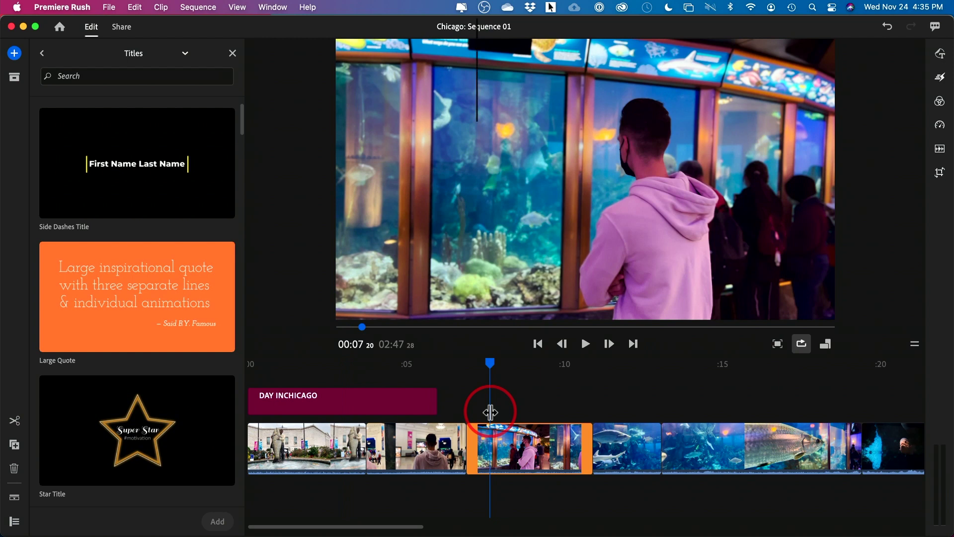
{"action": "left_click", "coordinate": [503, 406]}
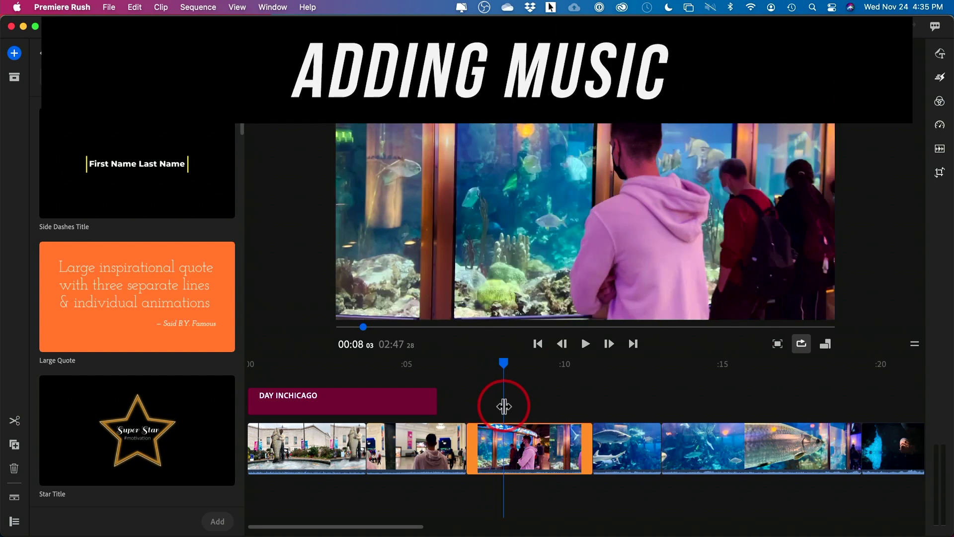
{"action": "left_click", "coordinate": [941, 151]}
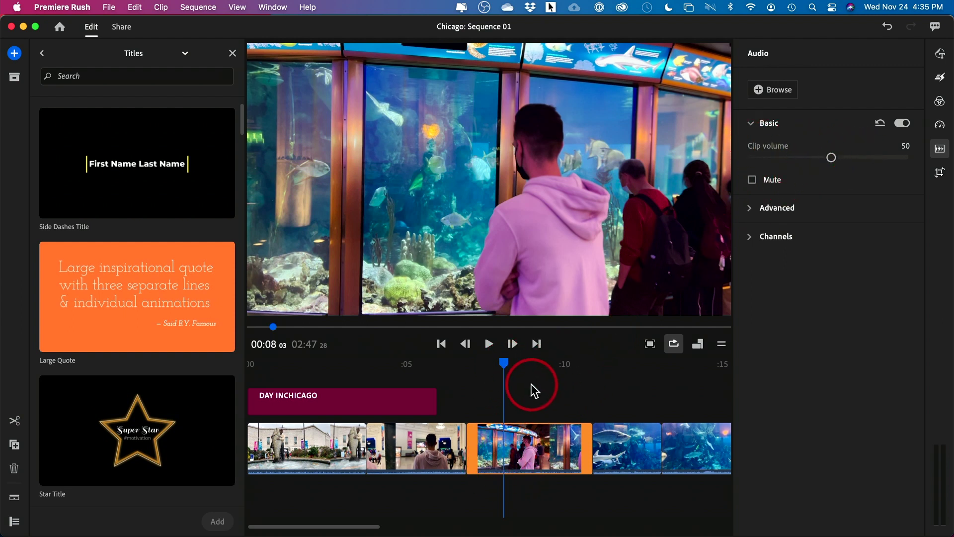
{"action": "left_click_drag", "start_coordinate": [832, 158], "coordinate": [727, 166]}
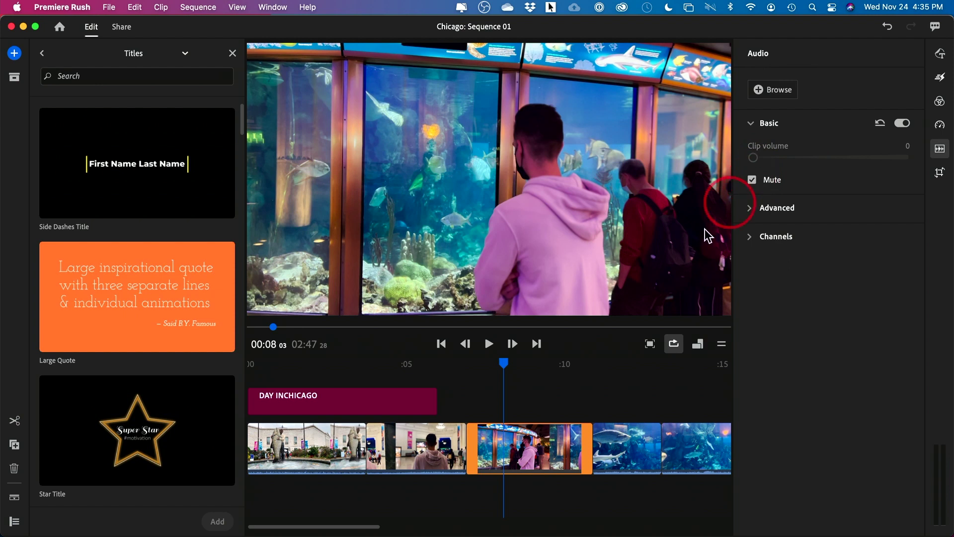
- Mute the second clip, showing the aquarium hall, and separate its audio from the video
{"action": "left_click", "coordinate": [433, 444]}
{"action": "left_click", "coordinate": [754, 181]}
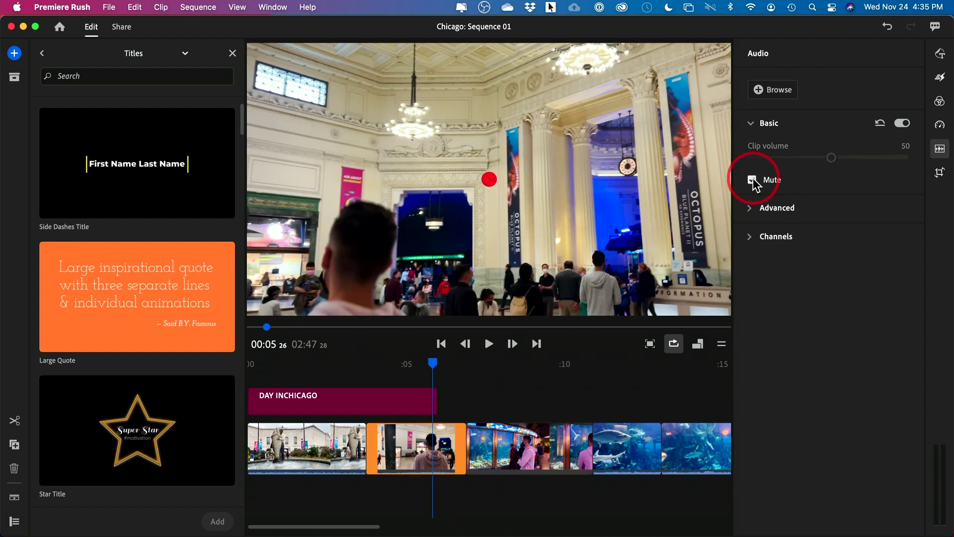
{"action": "right_click", "coordinate": [383, 450]}
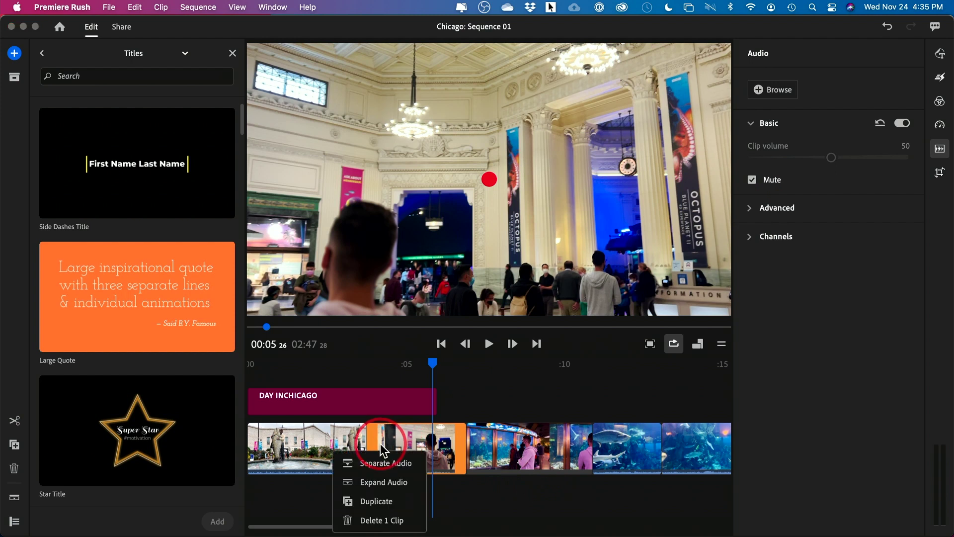
{"action": "left_click", "coordinate": [385, 467]}
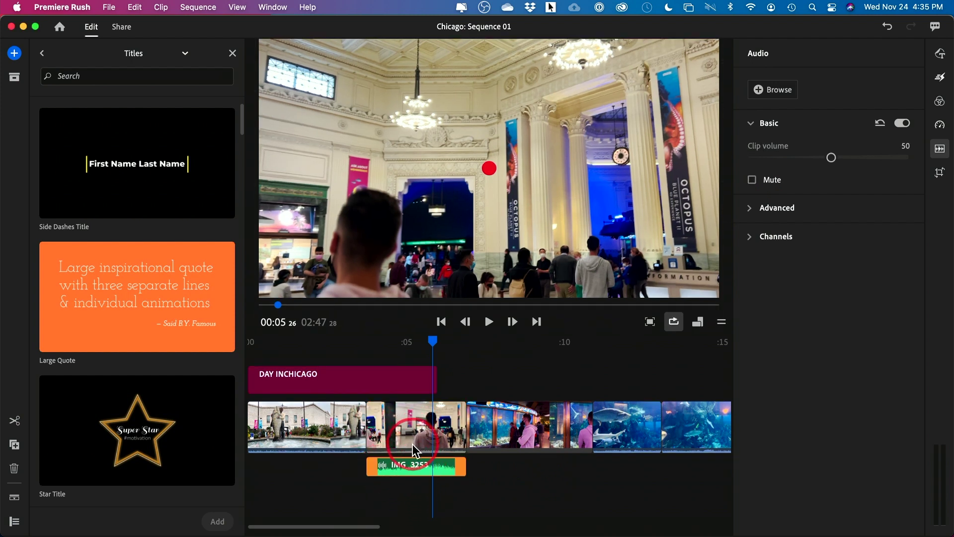
{"action": "left_click", "coordinate": [427, 465]}
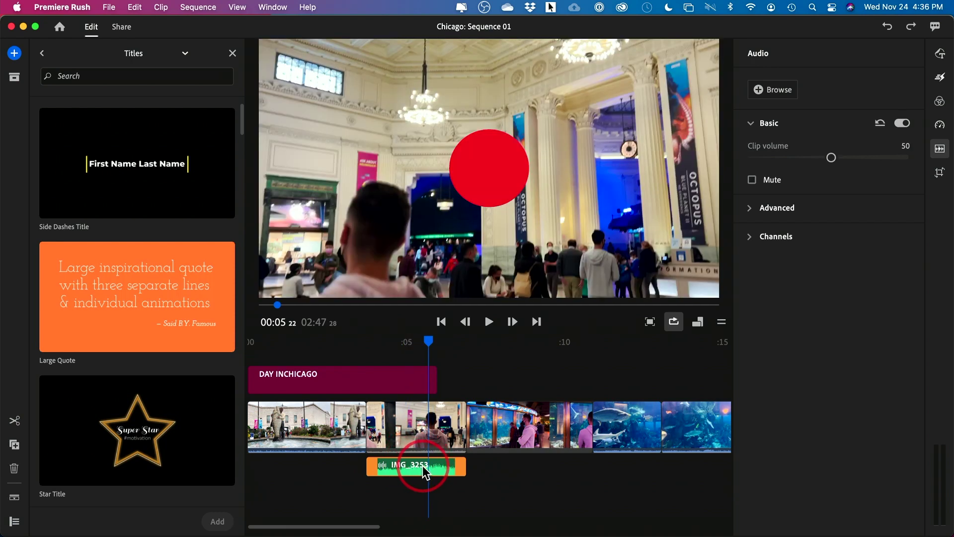
{"action": "left_click", "coordinate": [414, 497]}
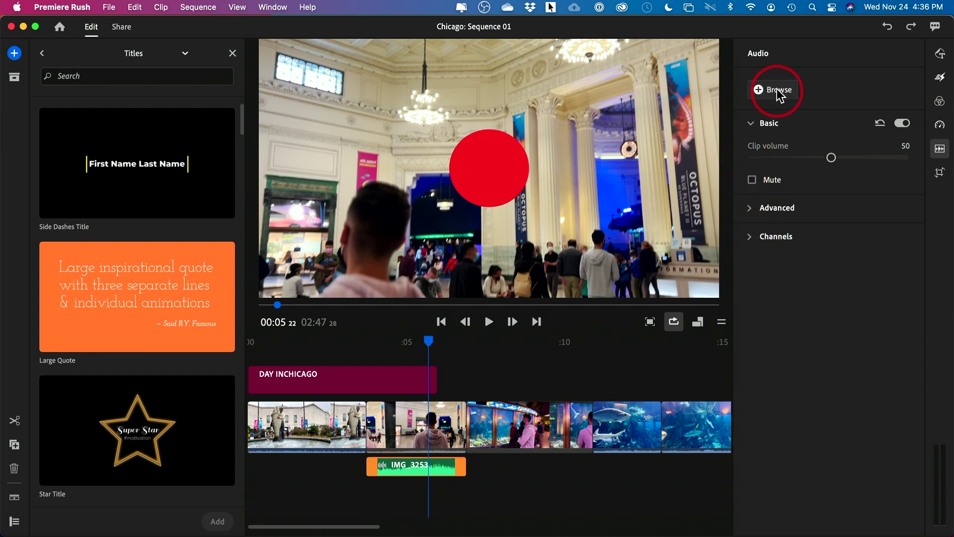
- Add the soundtrack I'm The One You're Looking For from the audio library and move it to the start of the sequence
{"action": "left_click", "coordinate": [768, 91]}
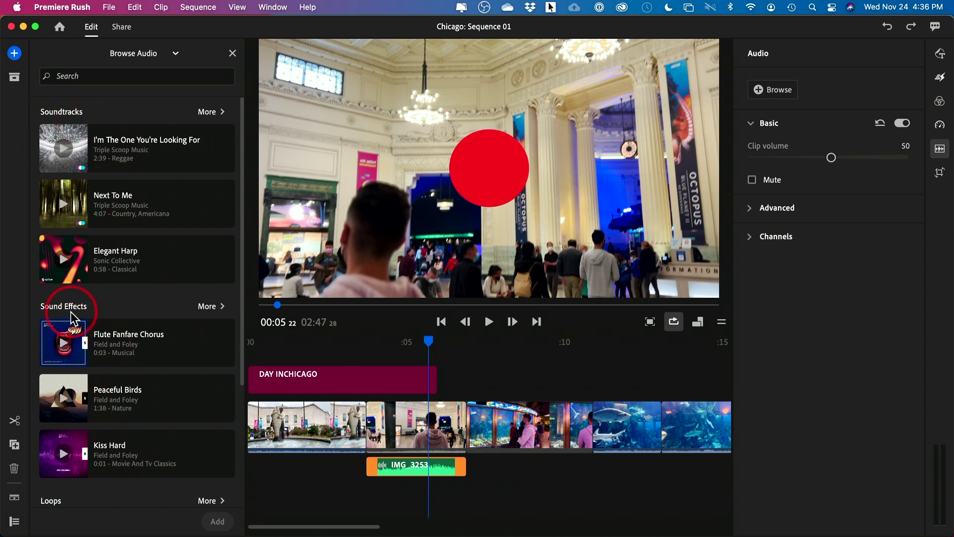
{"action": "left_click", "coordinate": [125, 157]}
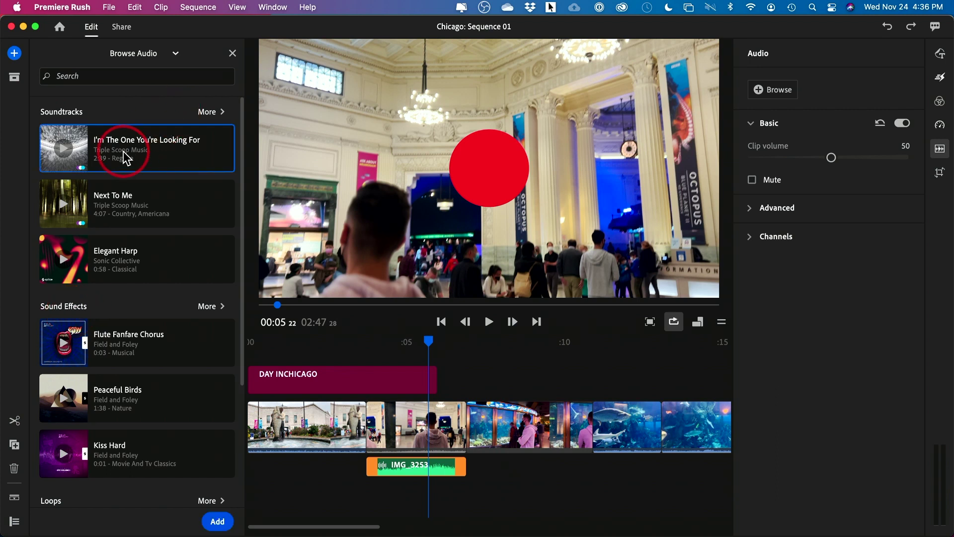
{"action": "left_click", "coordinate": [216, 520]}
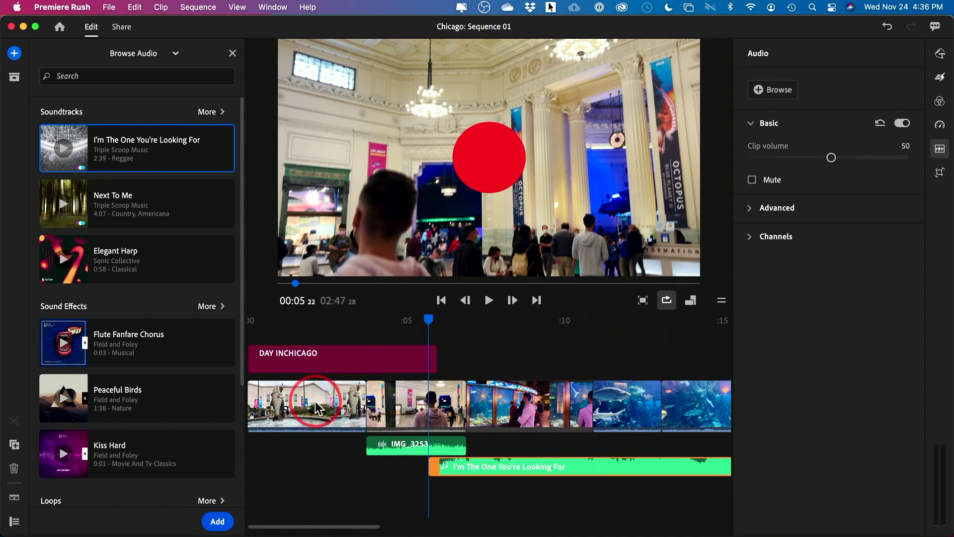
{"action": "left_click", "coordinate": [437, 447]}
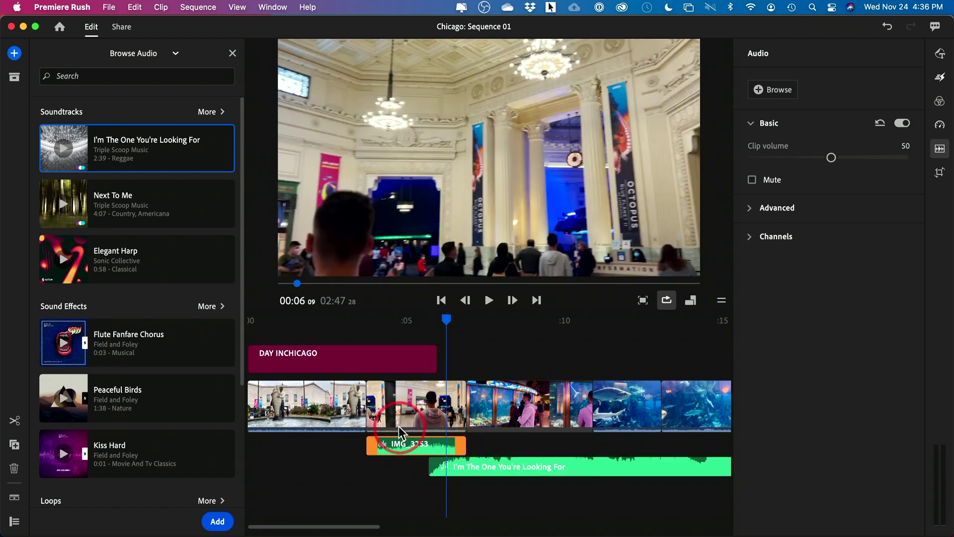
{"action": "left_click", "coordinate": [515, 467]}
{"action": "left_click_drag", "start_coordinate": [558, 467], "coordinate": [359, 475]}
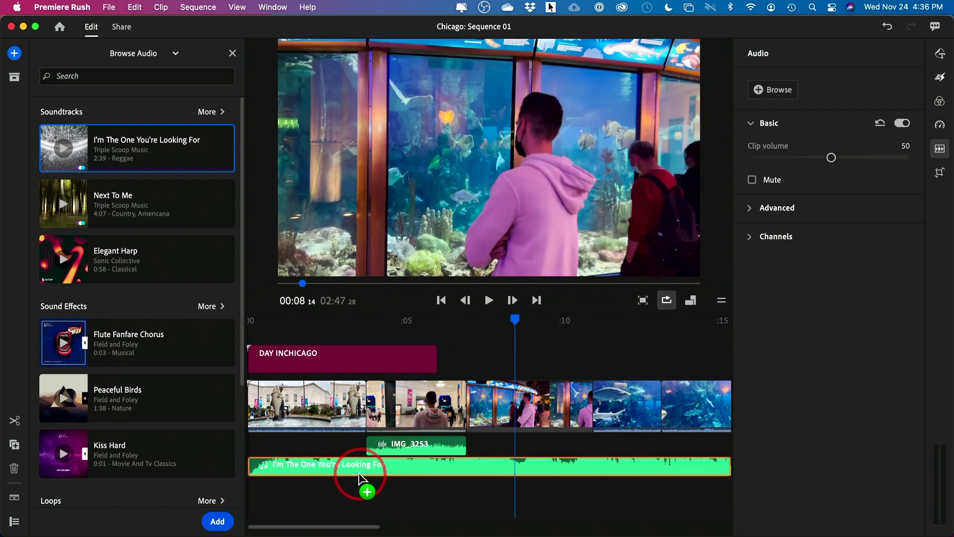
{"action": "left_click", "coordinate": [321, 339]}
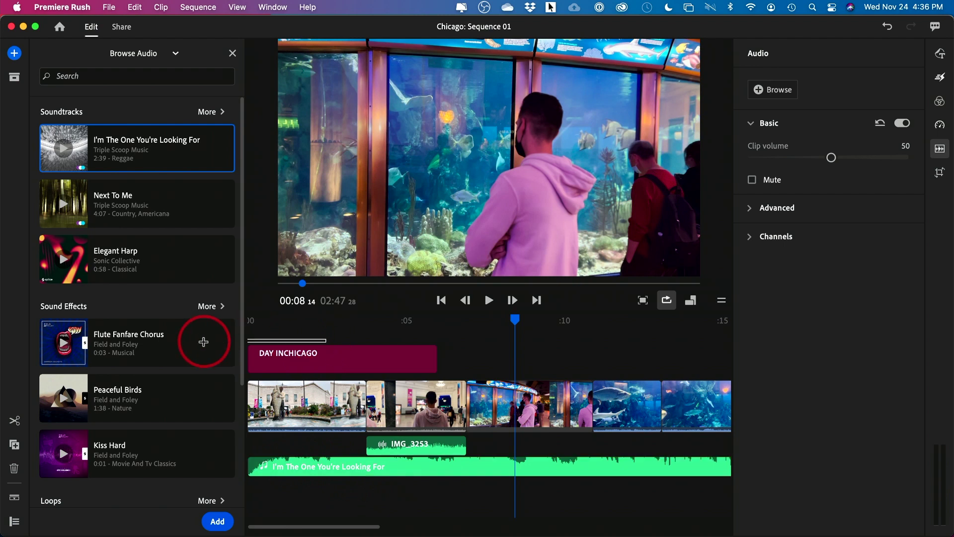
- Play the opening of the sequence from the start to hear the soundtrack under the title graphic
{"action": "left_click_drag", "start_coordinate": [549, 322], "coordinate": [149, 322]}
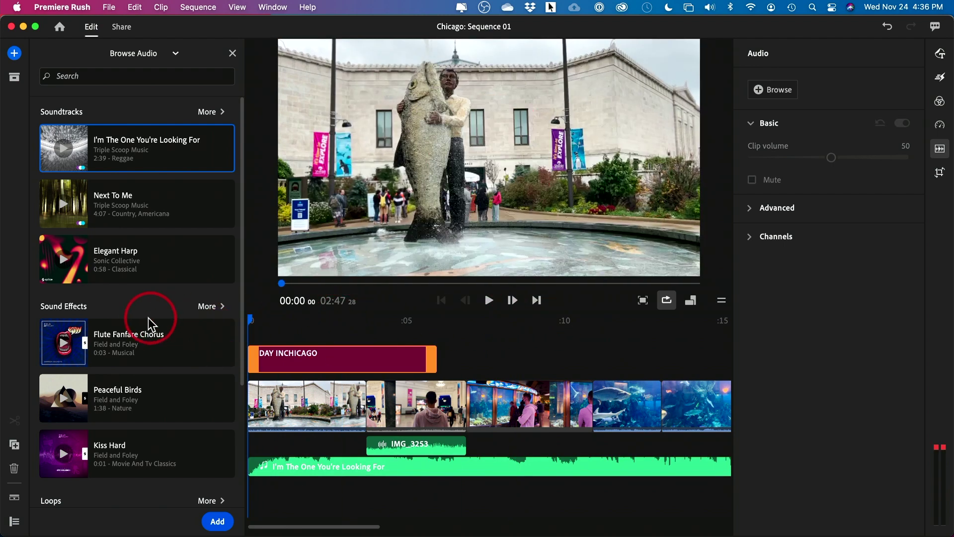
{"action": "key", "text": "space"}
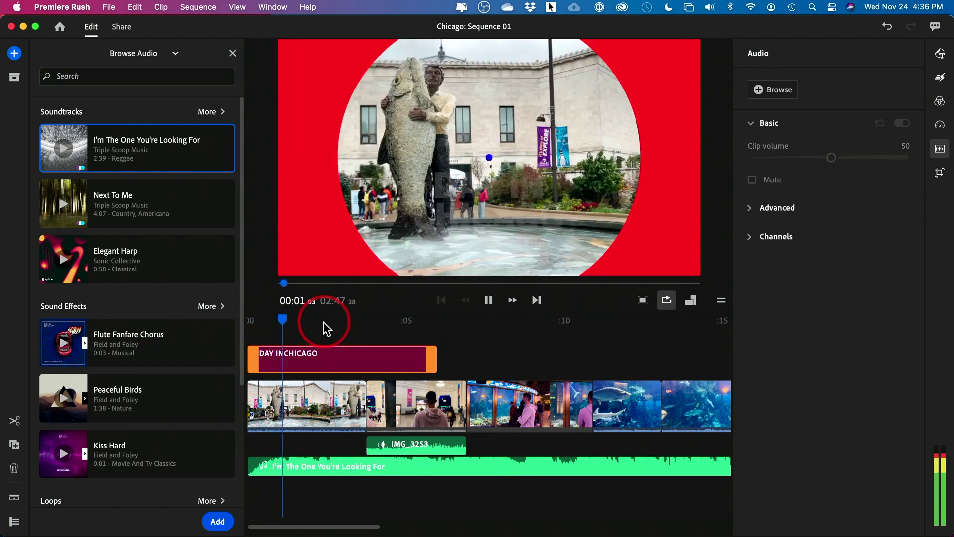
{"action": "key", "text": "space"}
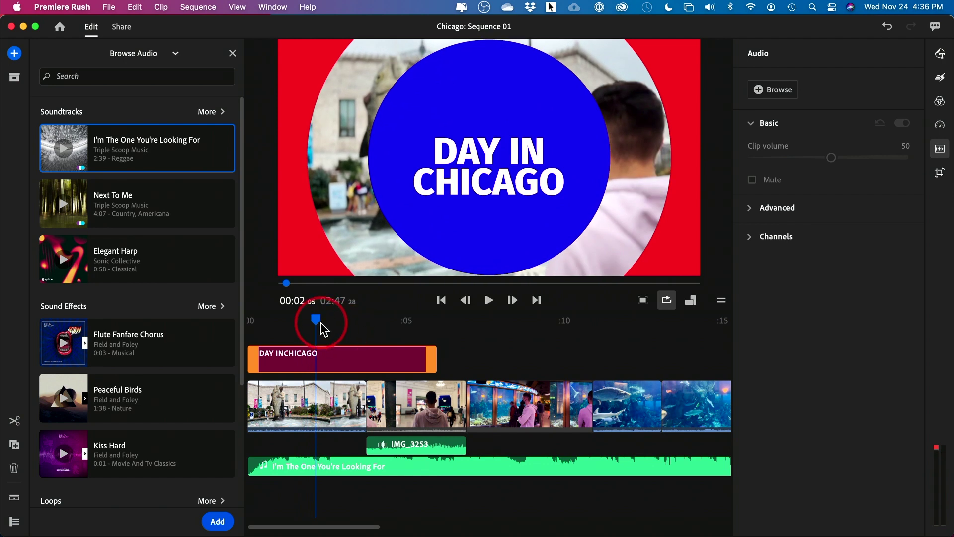
- Set the clip volume of the I'm The One You're Looking For soundtrack to 48
{"action": "left_click_drag", "start_coordinate": [319, 323], "coordinate": [254, 325]}
{"action": "left_click", "coordinate": [348, 465]}
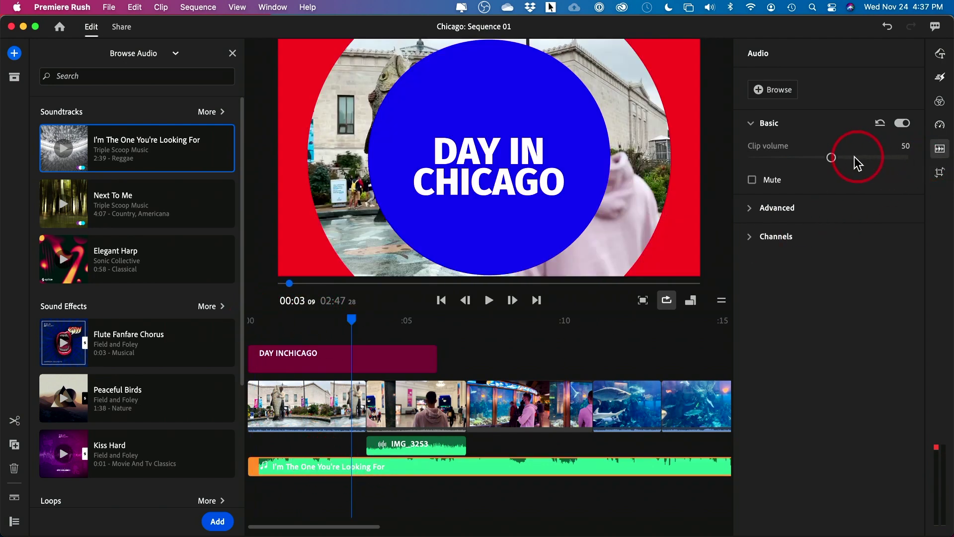
{"action": "mouse_move", "coordinate": [831, 159]}
{"action": "left_mouse_down"}
{"action": "mouse_move", "coordinate": [788, 159]}
{"action": "mouse_move", "coordinate": [826, 159]}
{"action": "left_mouse_up"}
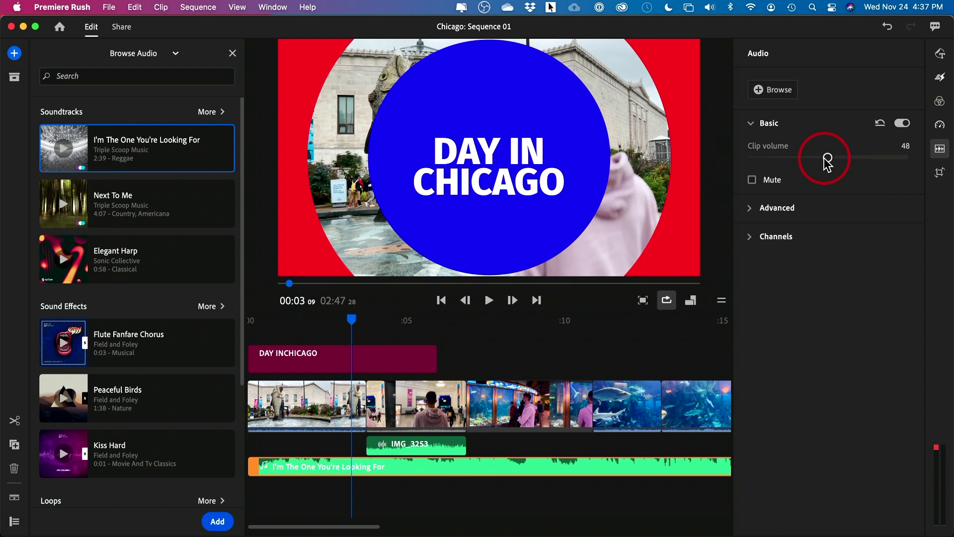
- Set the range speed of the third clip, with the man at the aquarium tanks, to 114%
{"action": "left_click", "coordinate": [940, 129]}
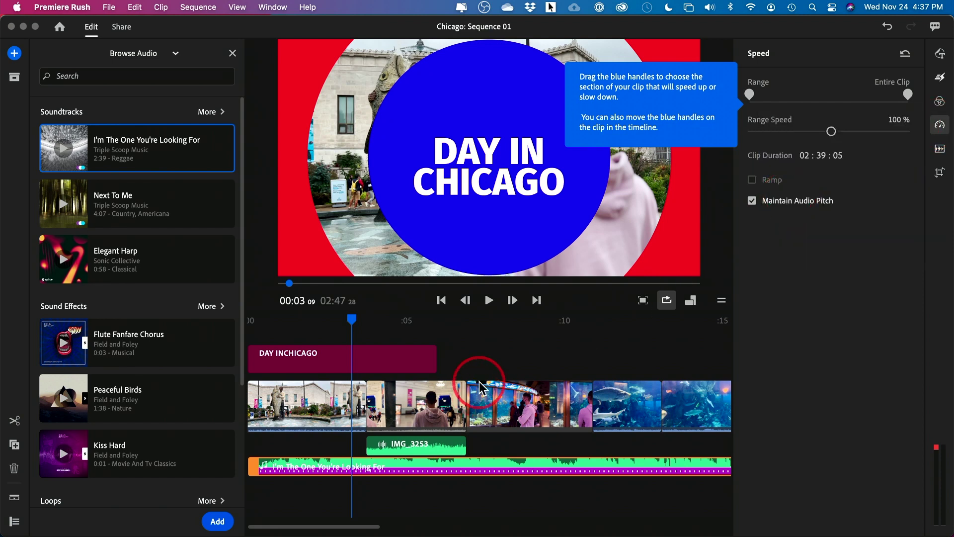
{"action": "left_click", "coordinate": [510, 402]}
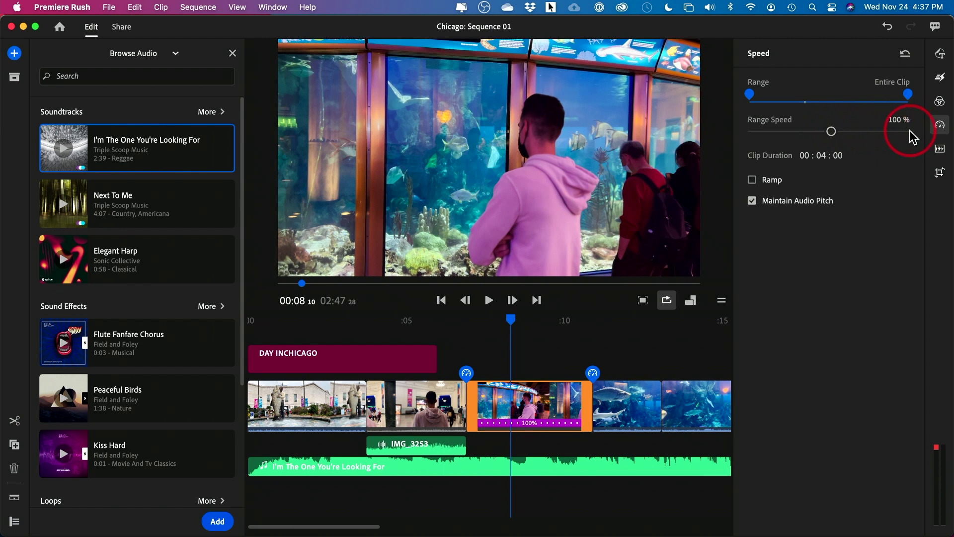
{"action": "mouse_move", "coordinate": [840, 138]}
{"action": "left_mouse_down"}
{"action": "mouse_move", "coordinate": [765, 132]}
{"action": "mouse_move", "coordinate": [836, 132]}
{"action": "left_mouse_up"}
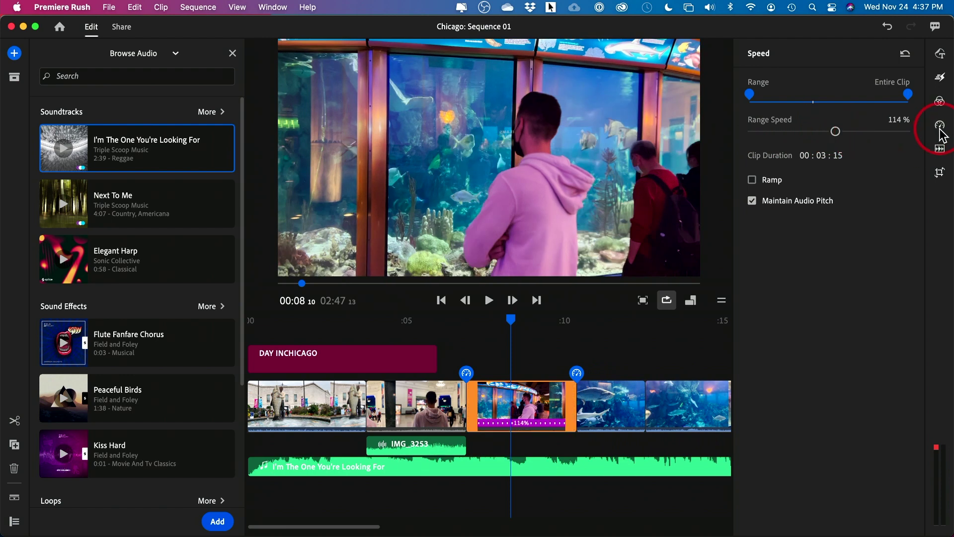
- Try changing the third clip's horizontal position, rotation and opacity in the Transform settings, undoing each change
{"action": "left_click", "coordinate": [940, 172]}
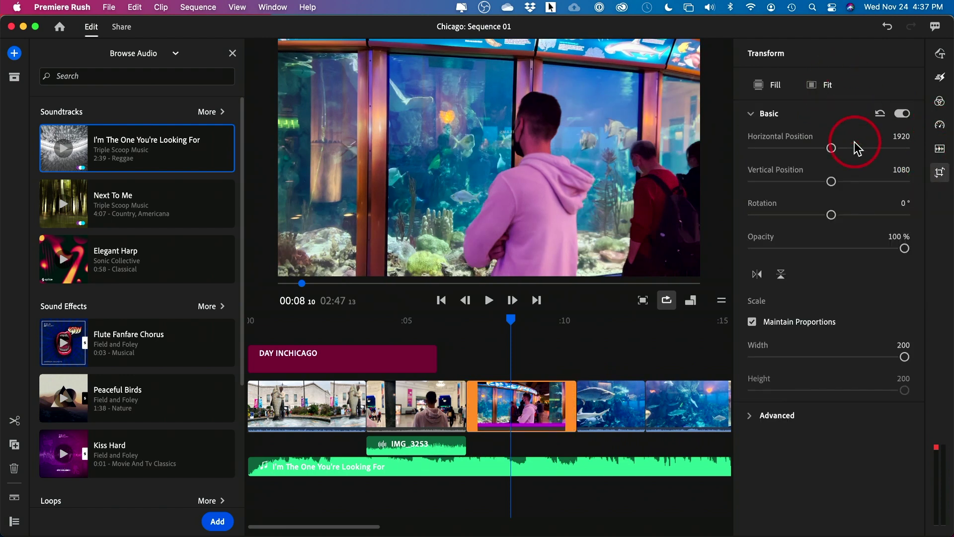
{"action": "left_click_drag", "start_coordinate": [831, 148], "coordinate": [819, 148]}
{"action": "key", "text": "super+z"}
{"action": "left_click_drag", "start_coordinate": [831, 214], "coordinate": [848, 234]}
{"action": "key", "text": "super+z"}
{"action": "left_click_drag", "start_coordinate": [902, 251], "coordinate": [782, 254]}
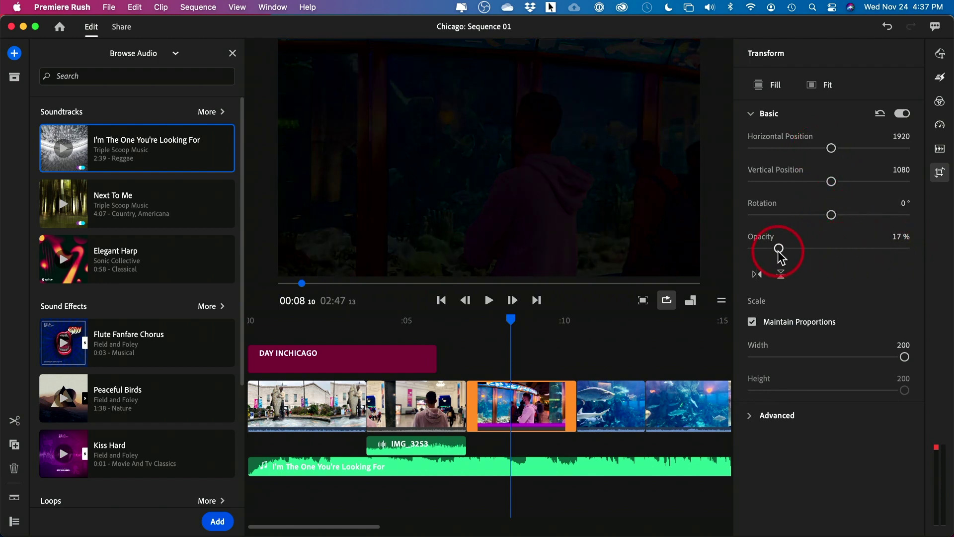
{"action": "key", "text": "super+z"}
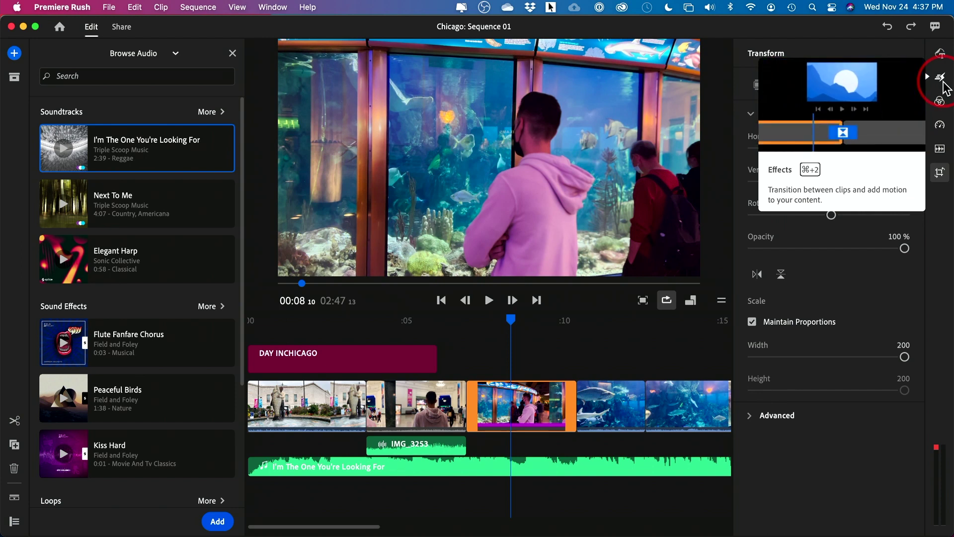
- Open the sequence's sharing settings, check the YouTube destination's options, and return to the Local export destination
{"action": "left_click", "coordinate": [118, 27]}
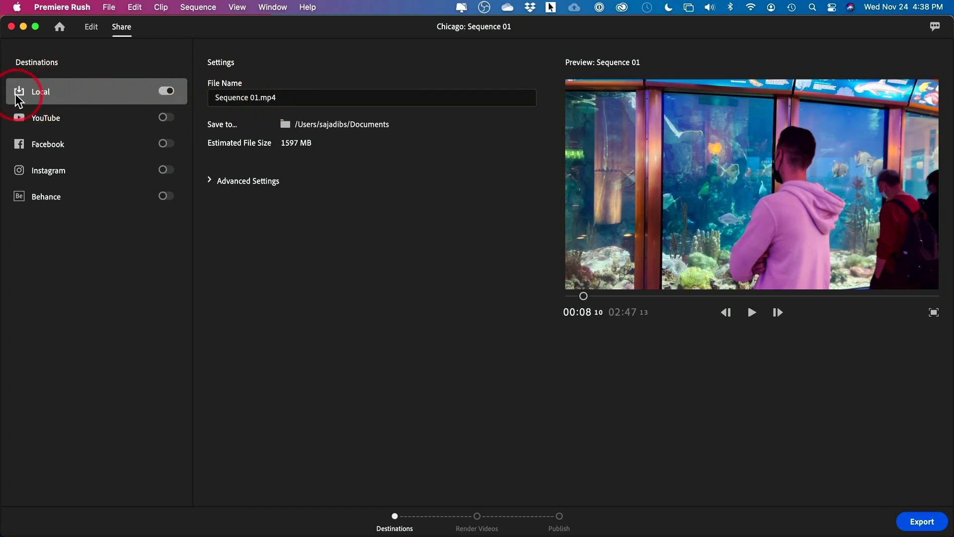
{"action": "left_click", "coordinate": [167, 119]}
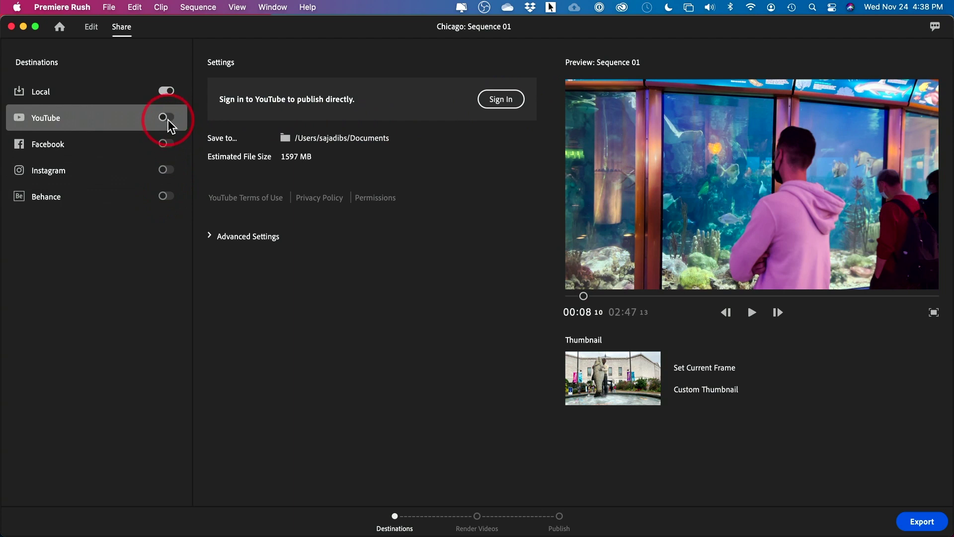
{"action": "left_click", "coordinate": [52, 97]}
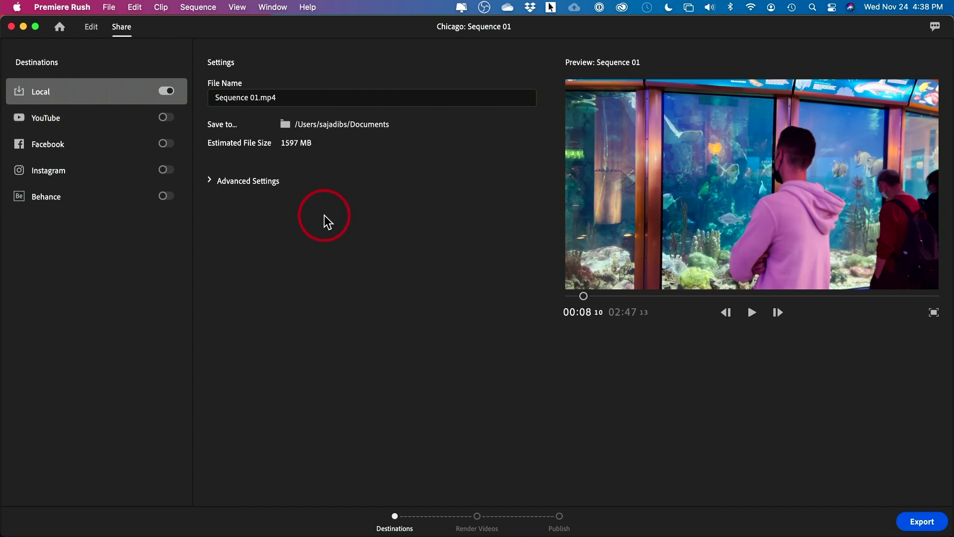
- Expand the advanced settings of the local export and choose the YouTube 1080p Full HD preset
{"action": "left_click", "coordinate": [210, 181]}
{"action": "left_click", "coordinate": [309, 205]}
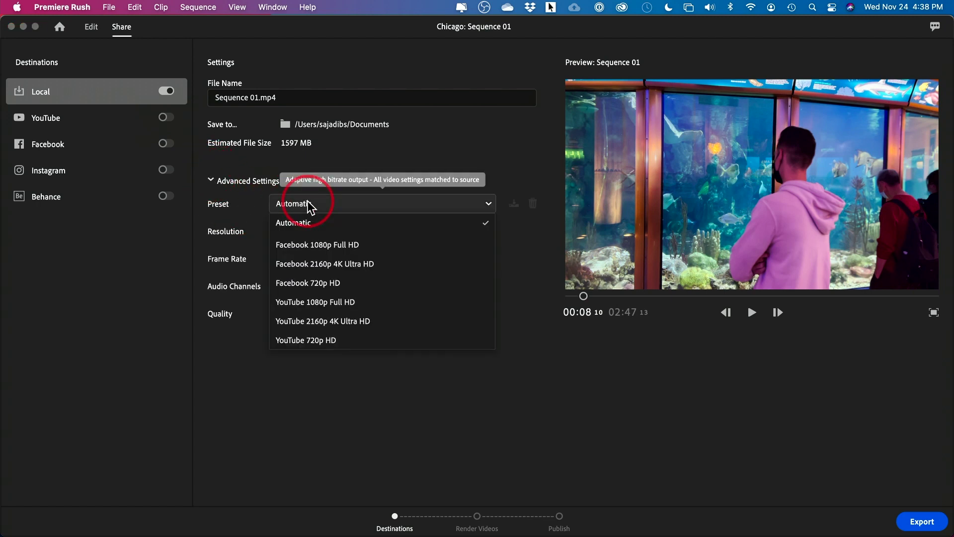
{"action": "left_click", "coordinate": [305, 302]}
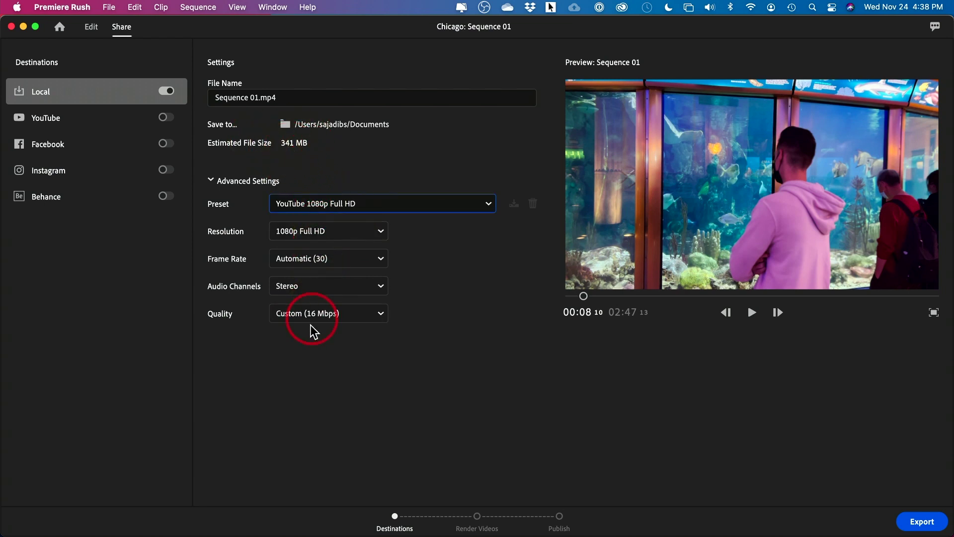
- Switch the export preset to Automatic for comparison and return it to YouTube 1080p Full HD
{"action": "left_click", "coordinate": [336, 208]}
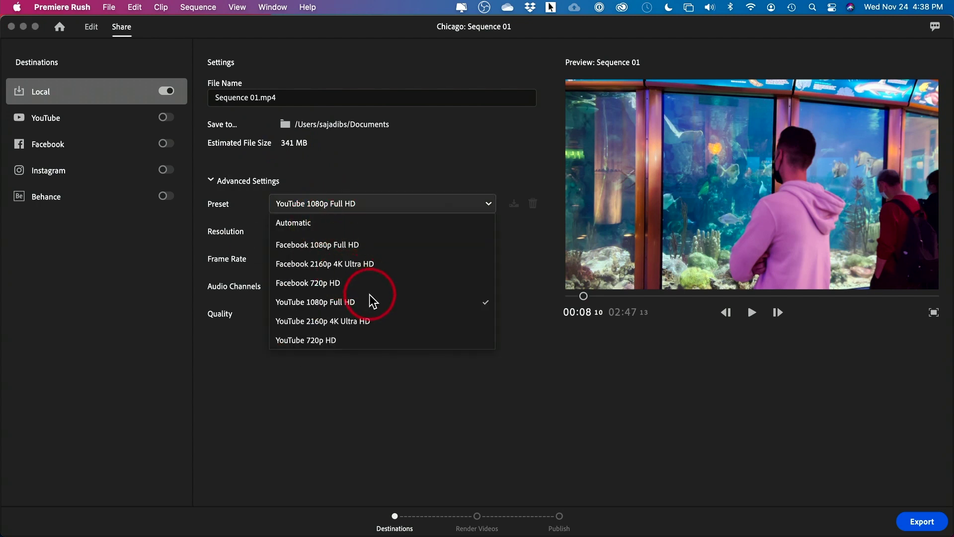
{"action": "left_click", "coordinate": [303, 224]}
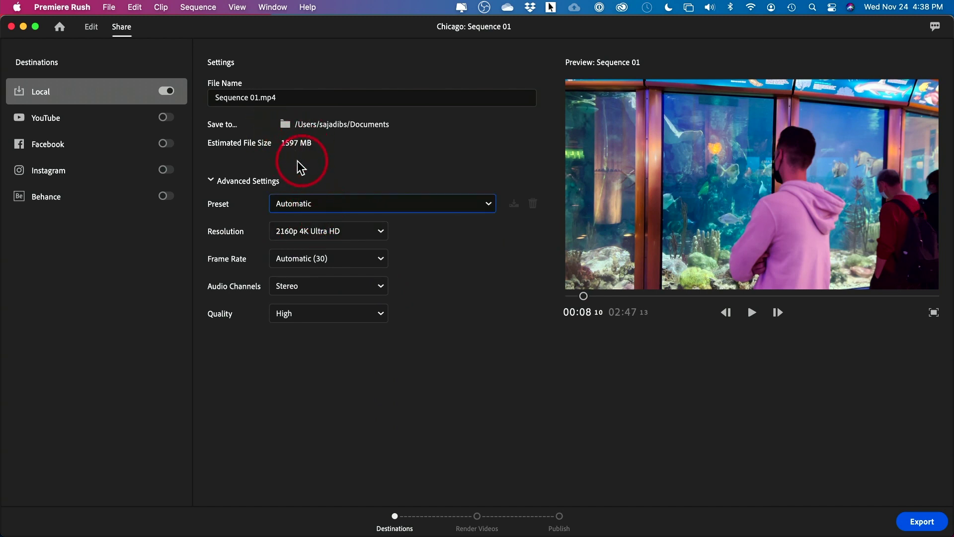
{"action": "left_click", "coordinate": [323, 206]}
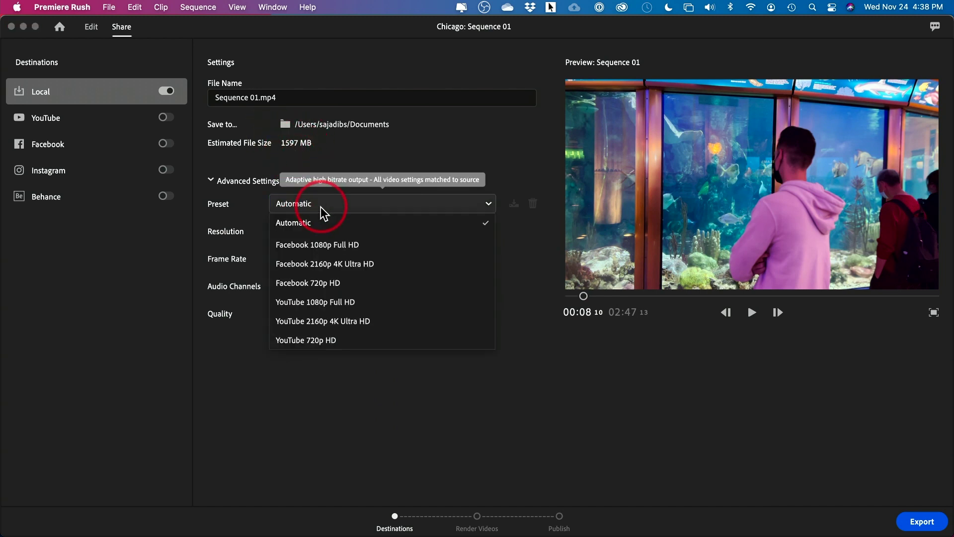
{"action": "left_click", "coordinate": [315, 303]}
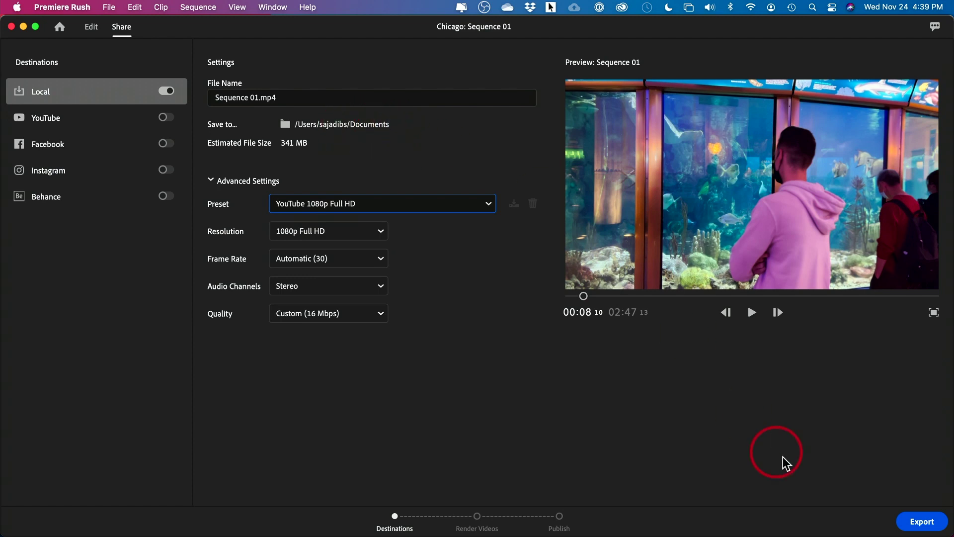
- Export the sequence locally and preview the rendered Sequence 01.mp4 from Finder, skipping ahead to about 01:23
{"action": "left_click", "coordinate": [924, 522]}
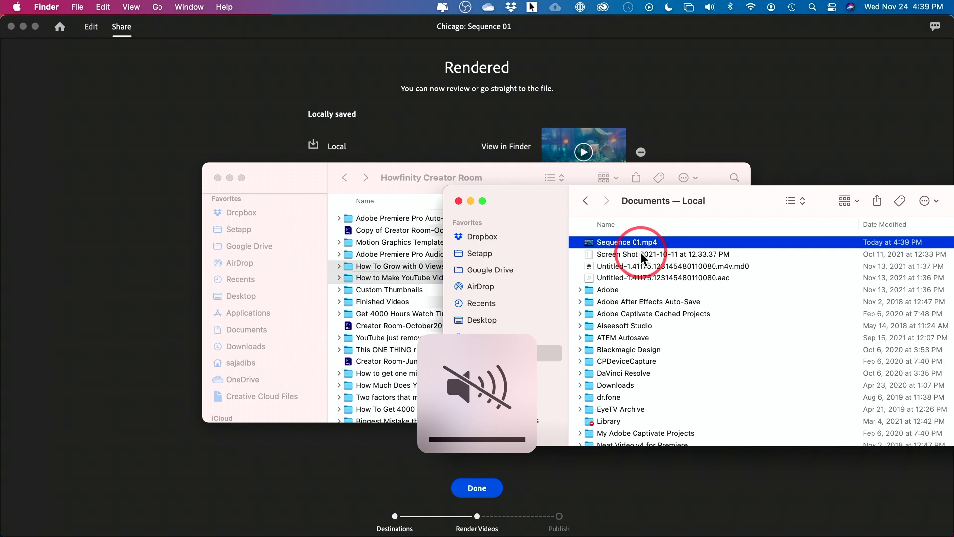
{"action": "key", "text": "space"}
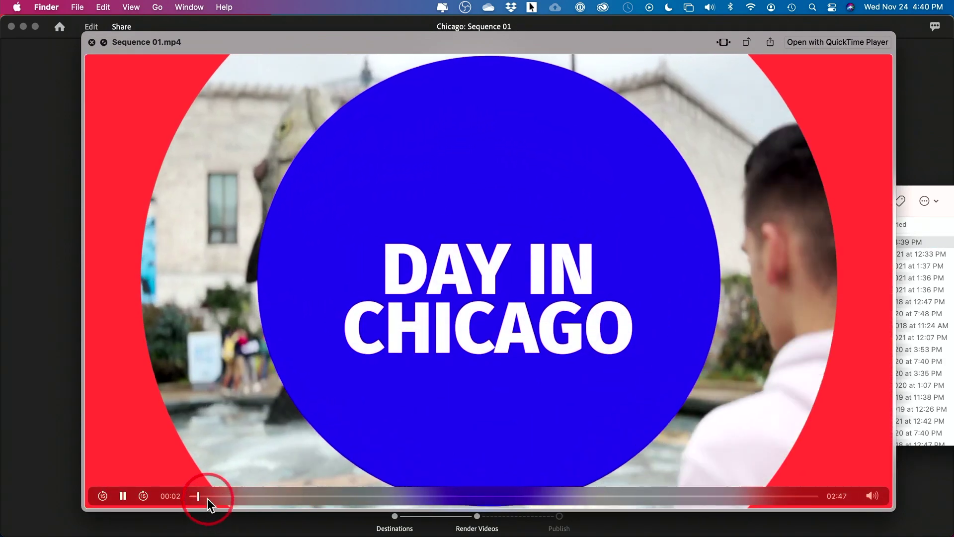
{"action": "left_click_drag", "start_coordinate": [208, 496], "coordinate": [501, 485]}
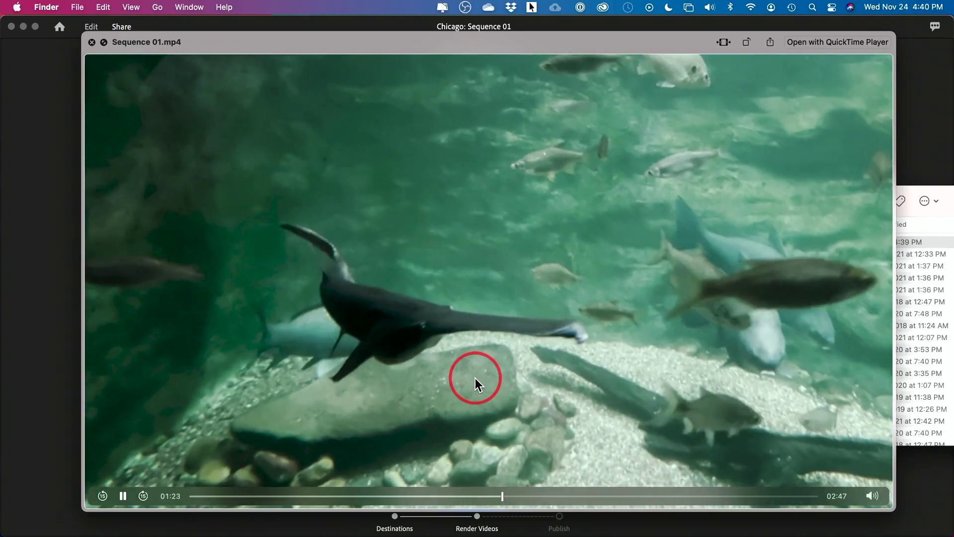